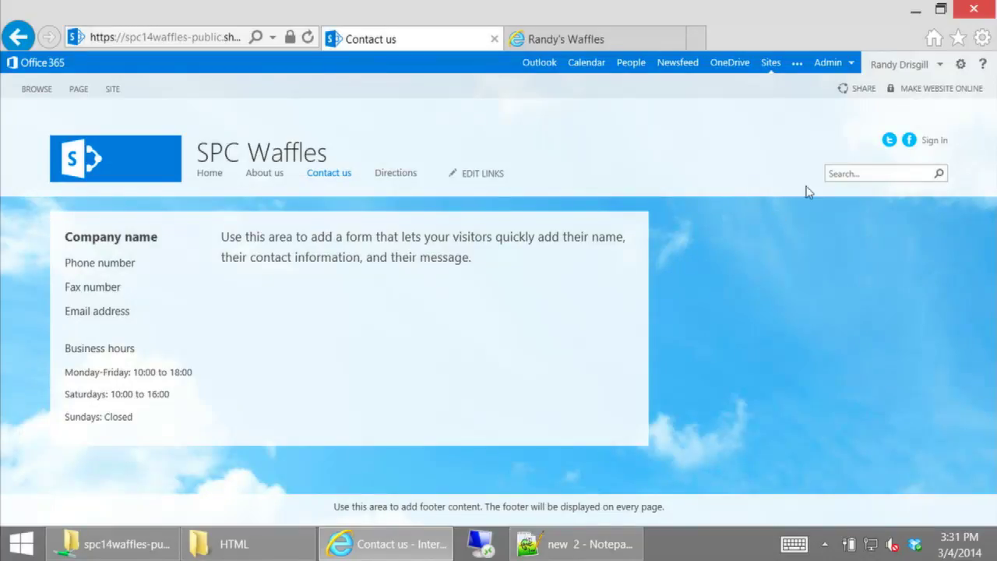
# Examine the options on the Site Settings page and return to the site's home page
pyautogui.click(960, 64)
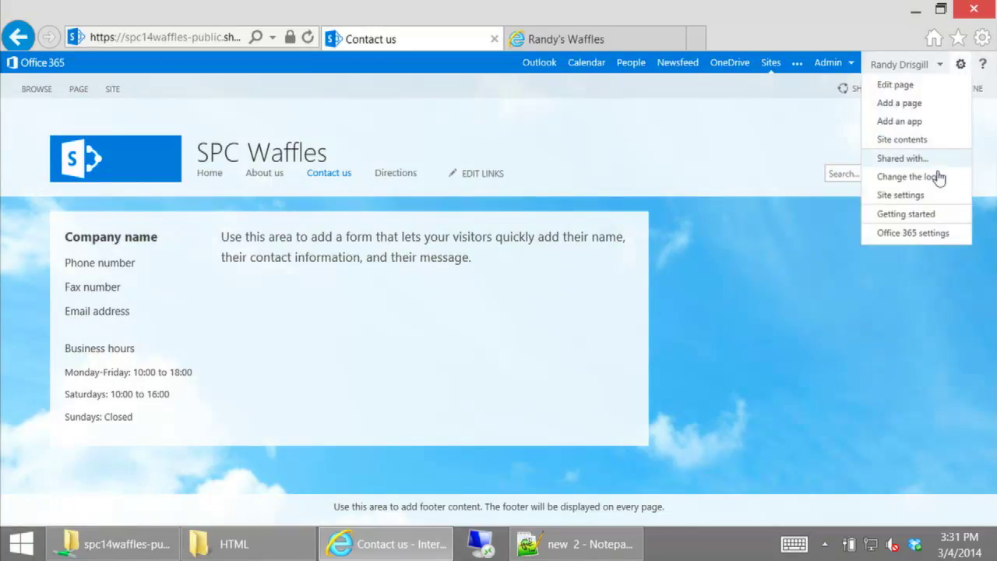
pyautogui.click(911, 195)
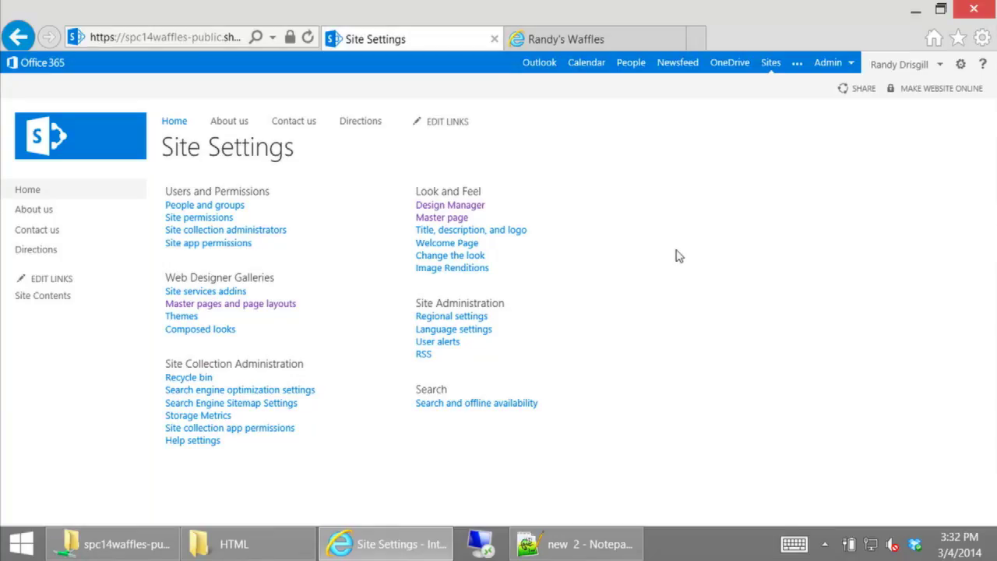
pyautogui.click(78, 128)
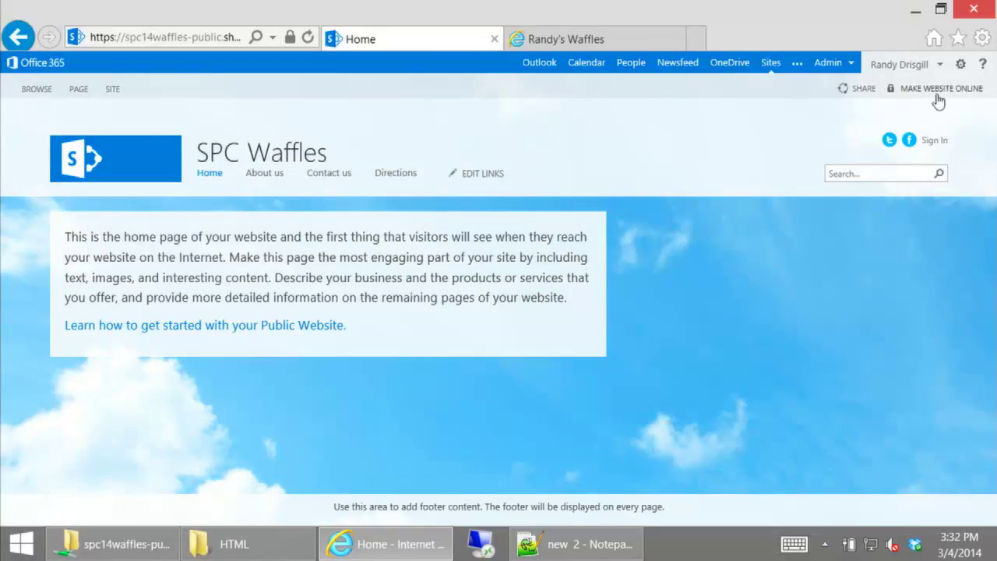
pyautogui.moveTo(937, 95)
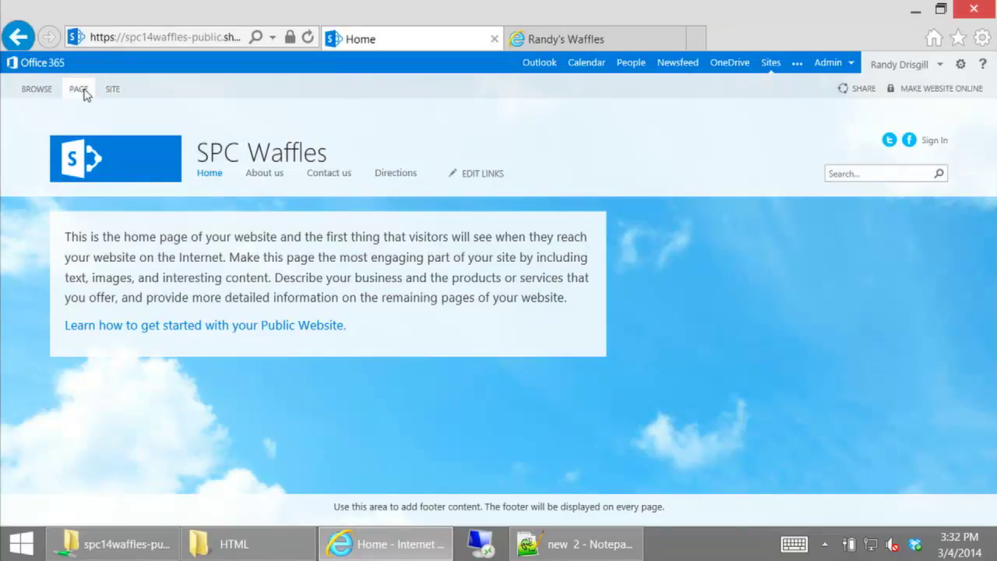
# Append "Hello SPC" to the site-wide footer text, save it, and check the footer on the About us page
pyautogui.click(127, 91)
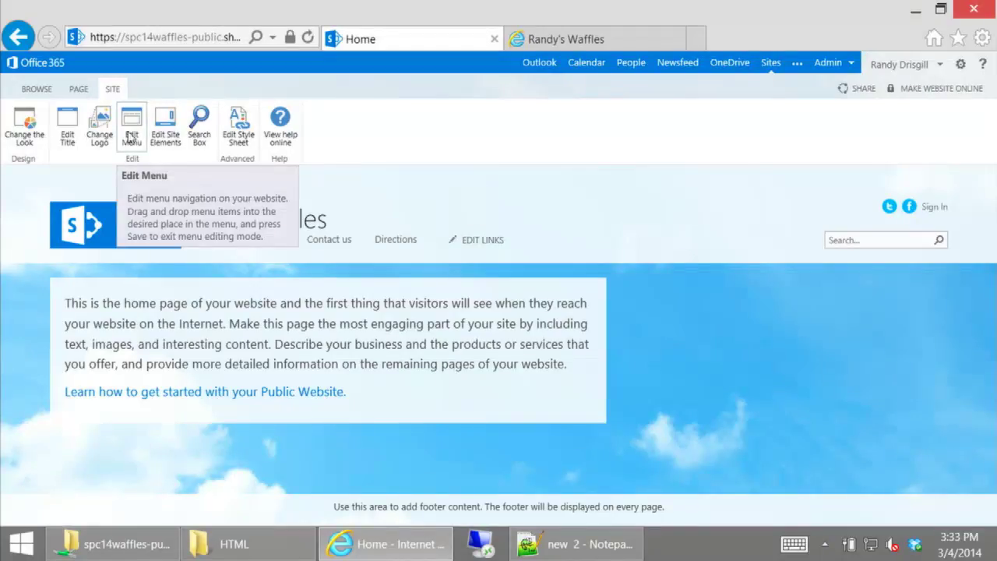
pyautogui.click(173, 134)
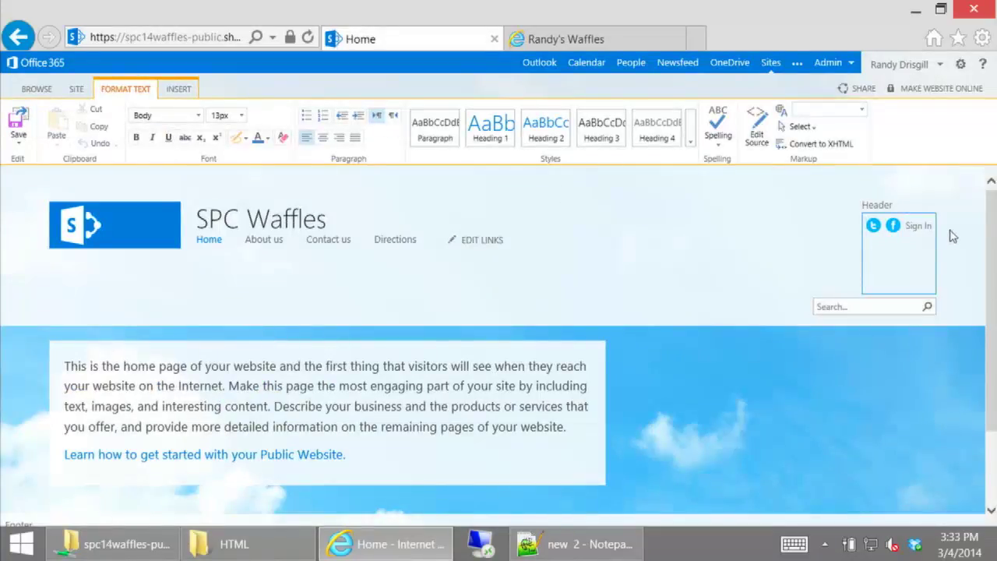
pyautogui.scroll(-2, 813, 284)
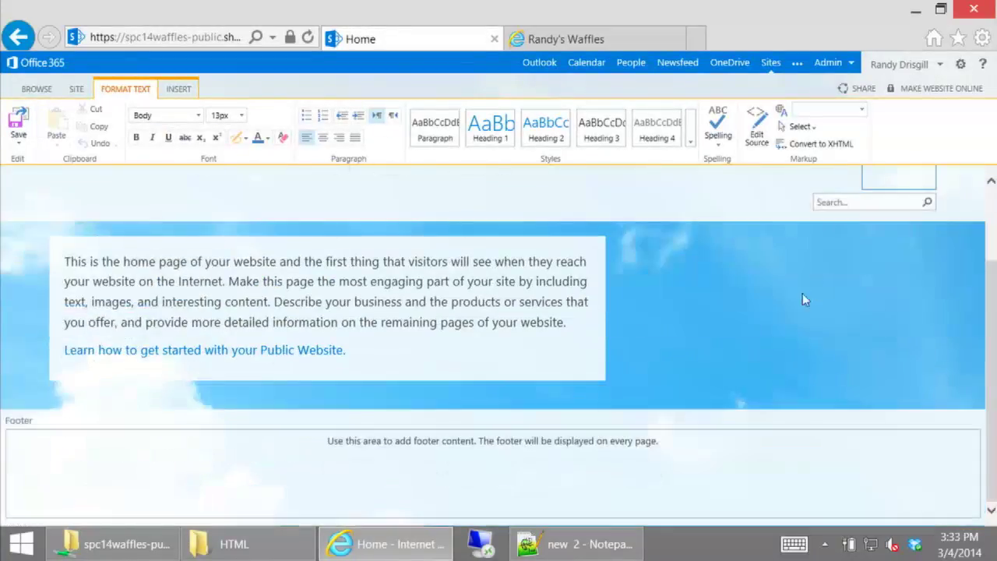
pyautogui.click(693, 440)
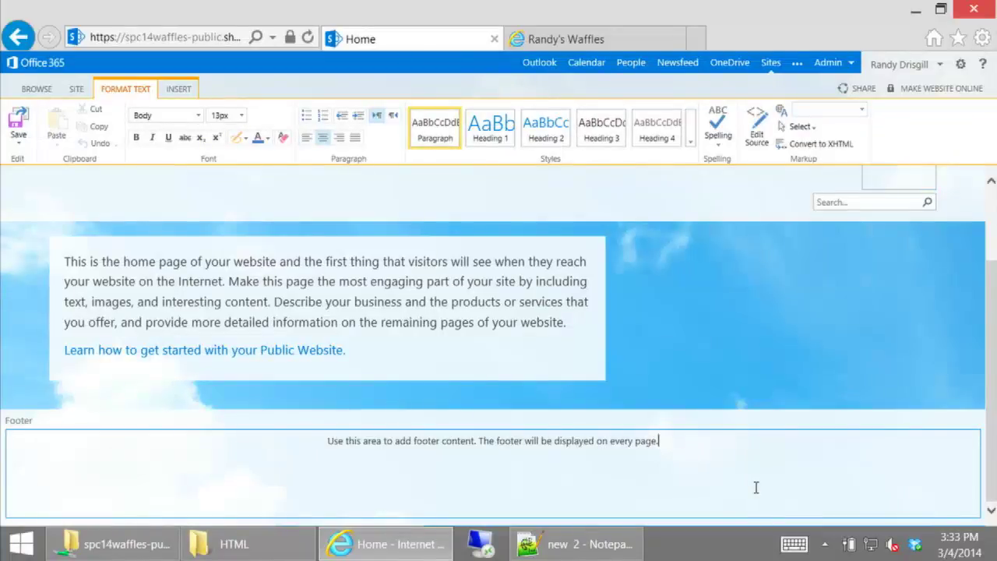
pyautogui.write('Hello SPC')
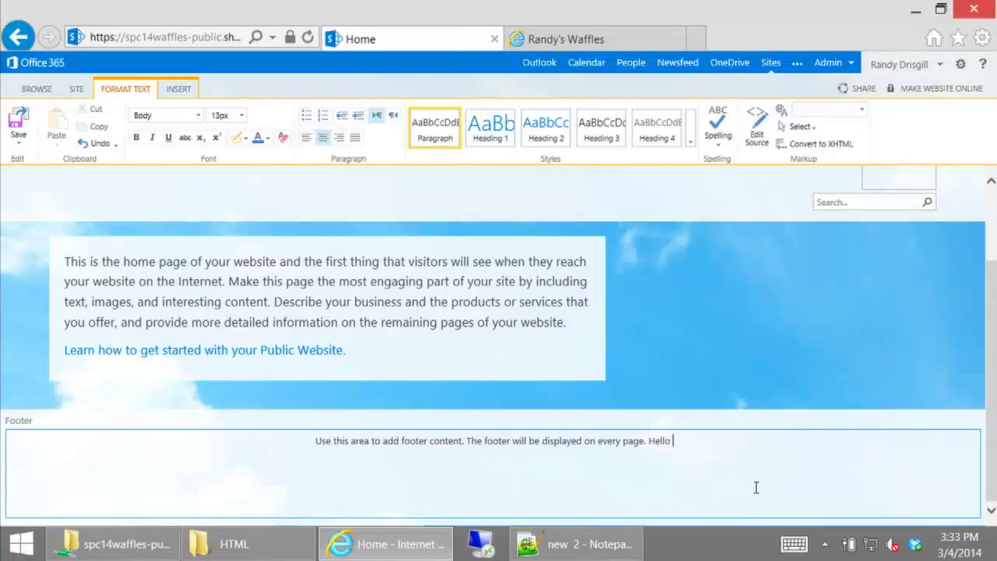
pyautogui.click(19, 121)
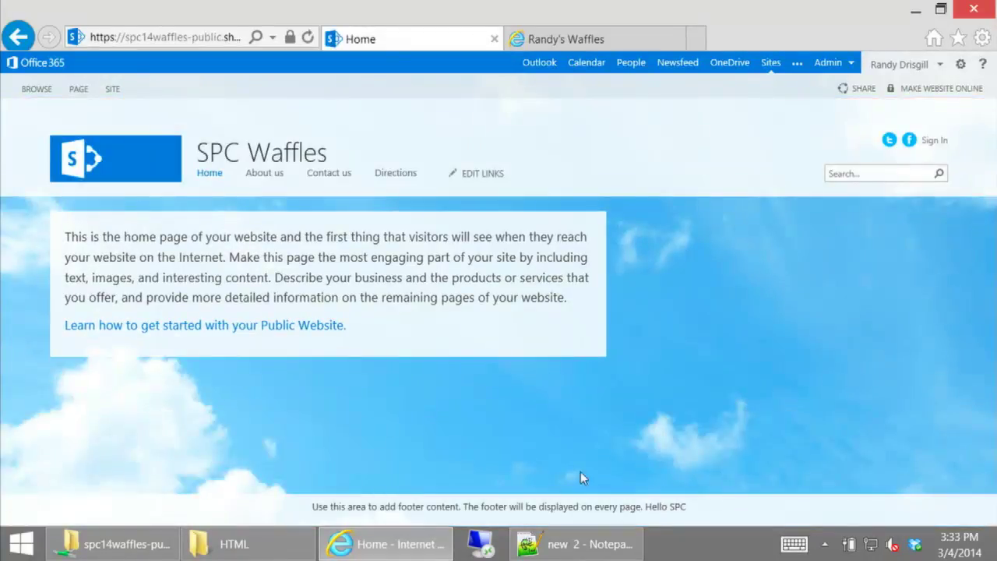
pyautogui.click(274, 179)
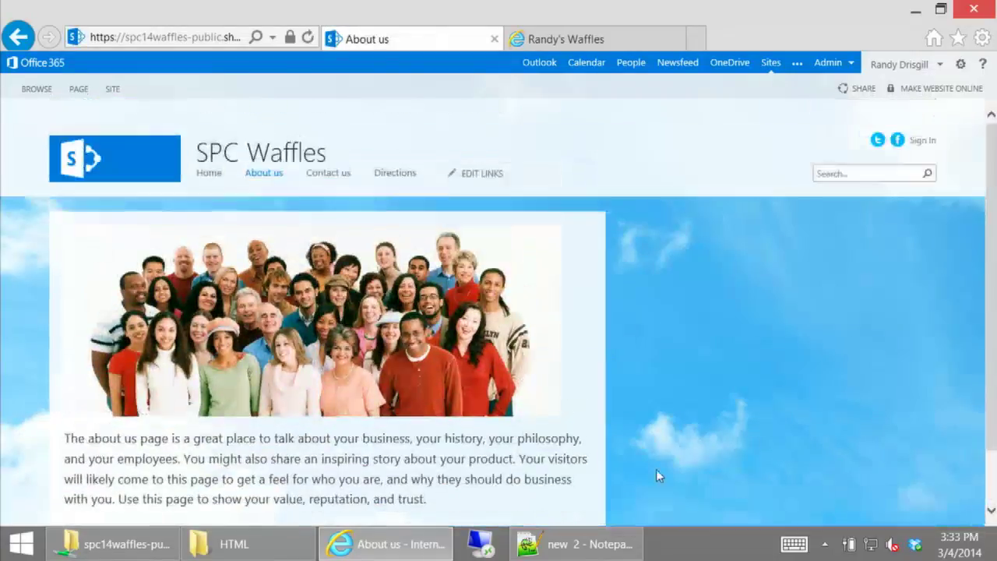
pyautogui.click(210, 173)
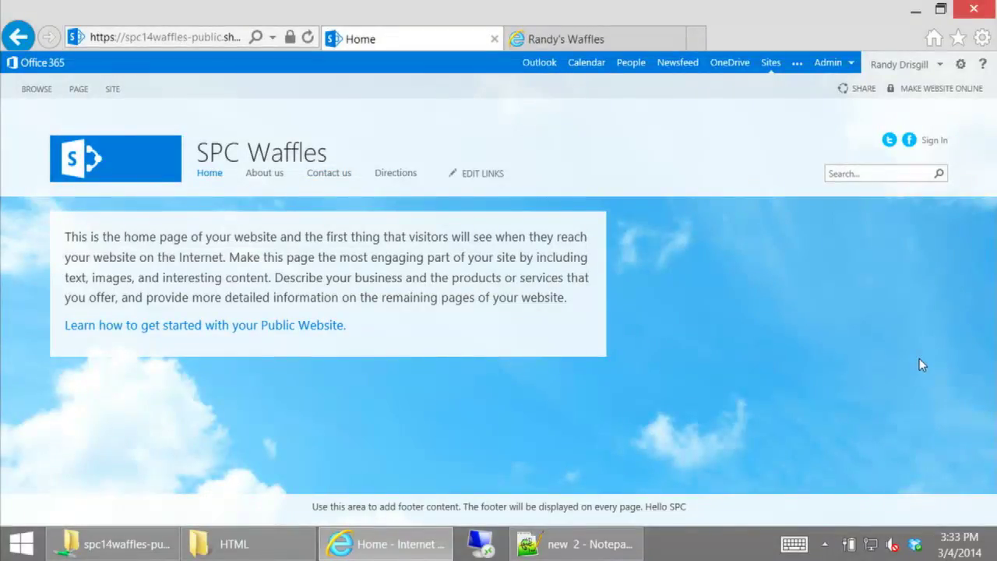
# Examine the available themes in the site's Change the look gallery
pyautogui.click(959, 65)
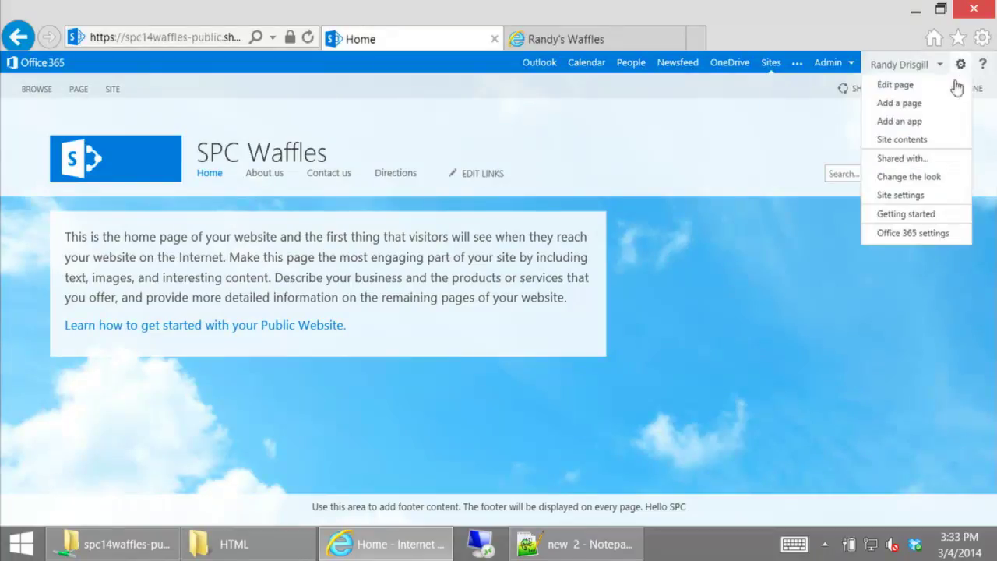
pyautogui.click(908, 194)
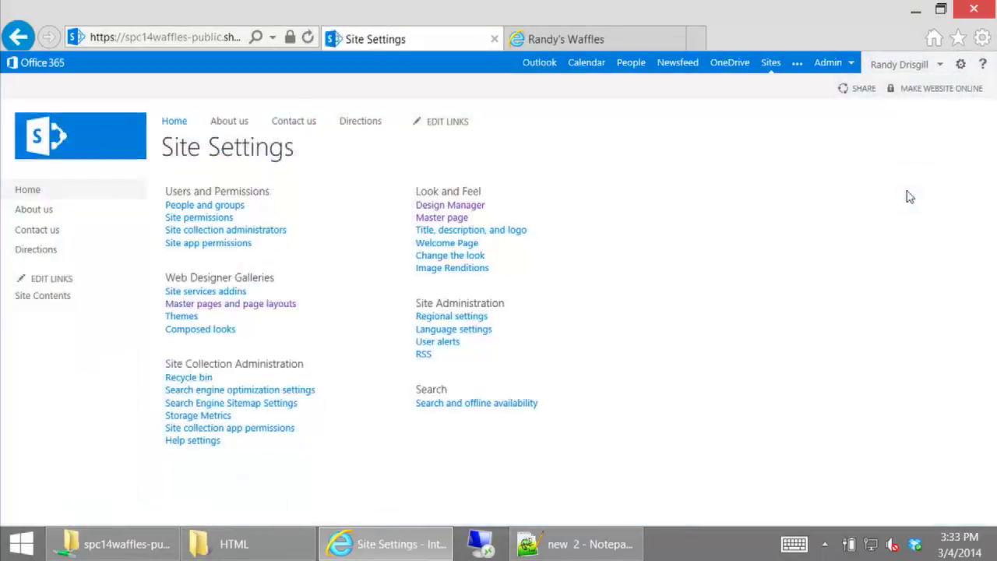
pyautogui.click(451, 259)
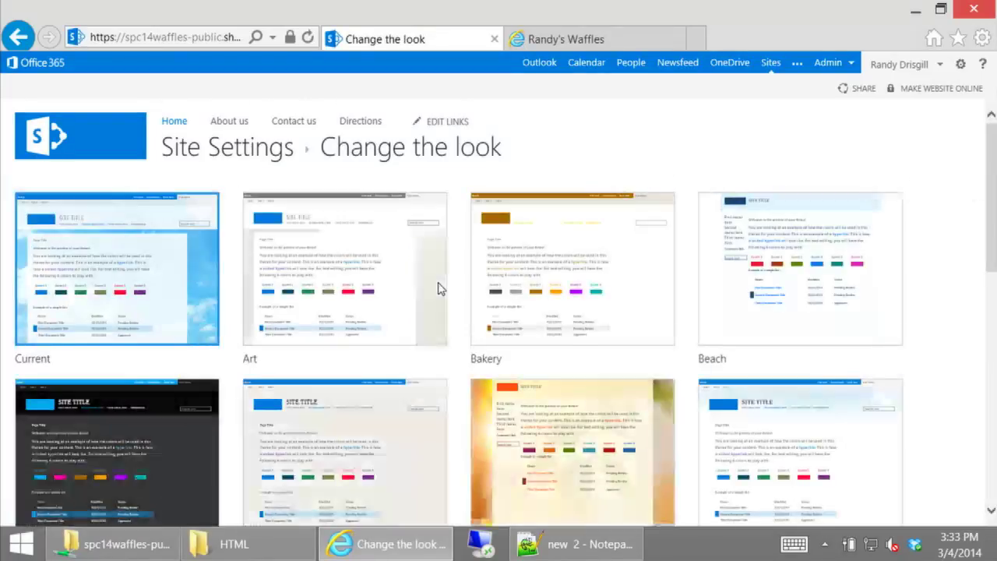
pyautogui.scroll(-5, 443, 295)
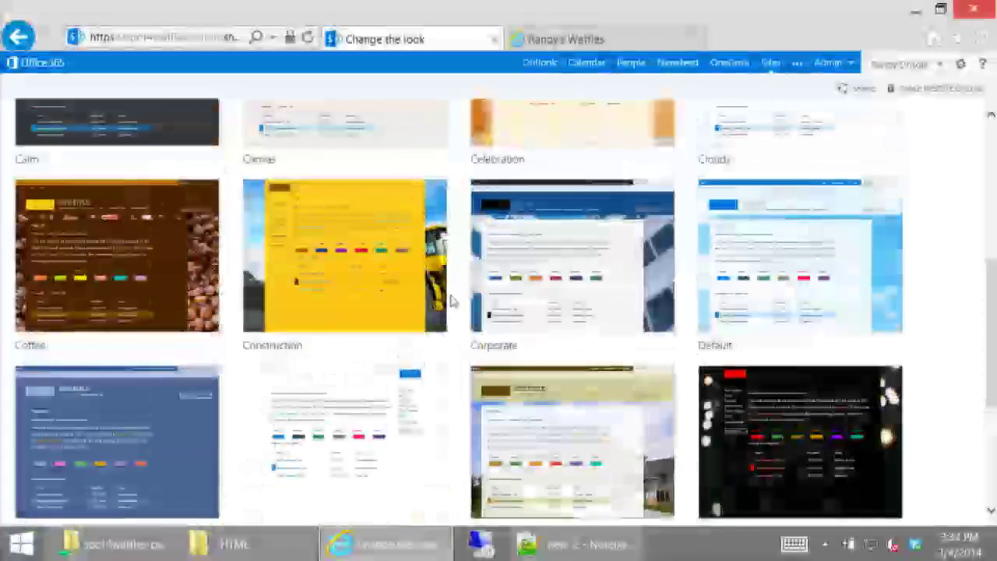
pyautogui.scroll(-2, 450, 301)
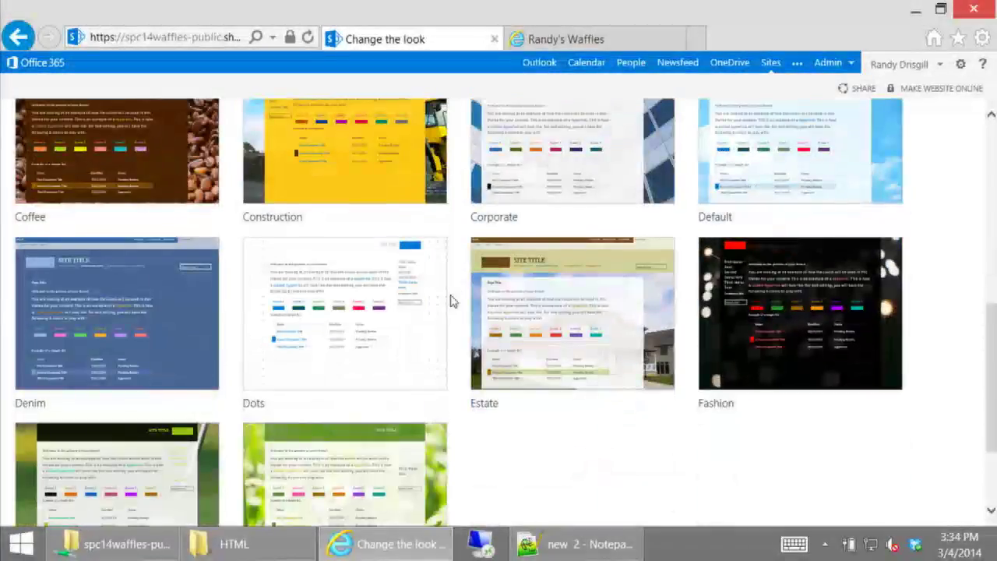
pyautogui.scroll(-2, 418, 237)
pyautogui.scroll(2, 267, 211)
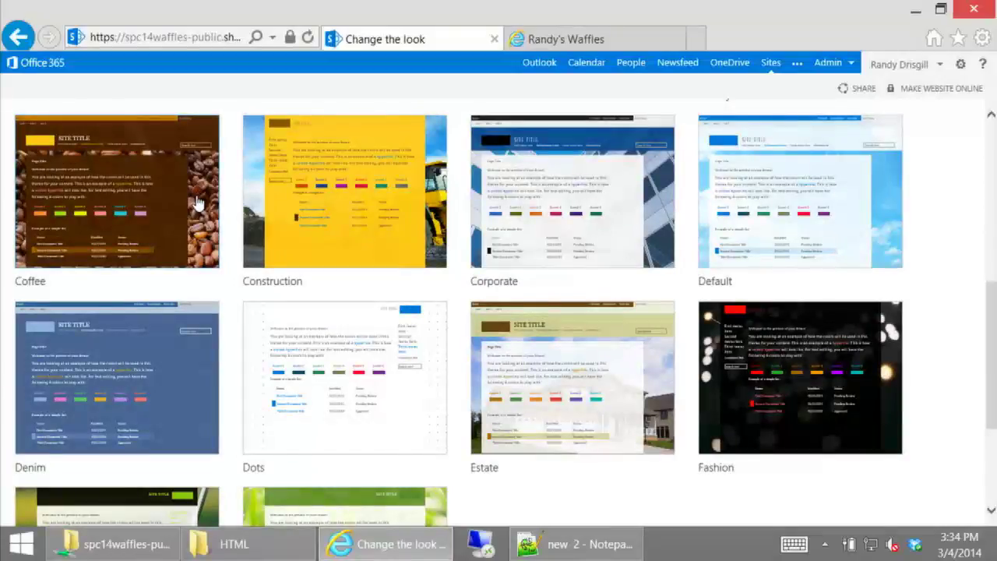
pyautogui.scroll(-3, 196, 203)
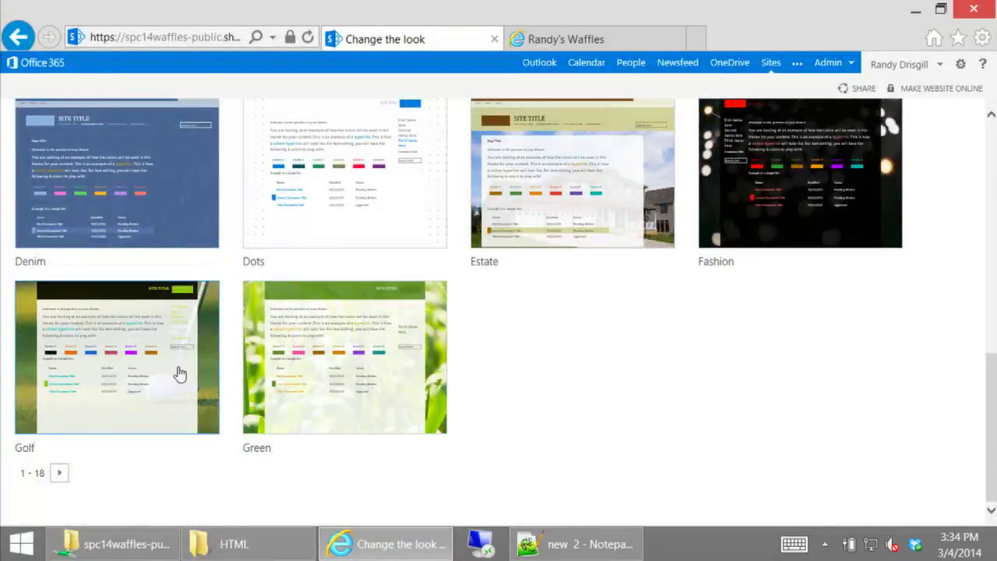
pyautogui.scroll(8, 646, 410)
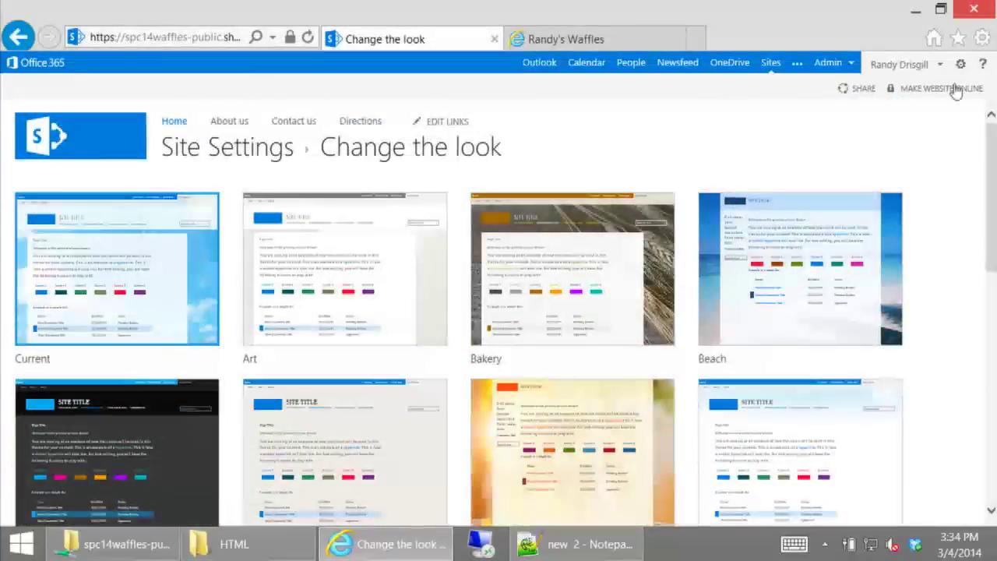
# Set the site master page's Default channel to lyon, apply it, and view the home page
pyautogui.click(958, 65)
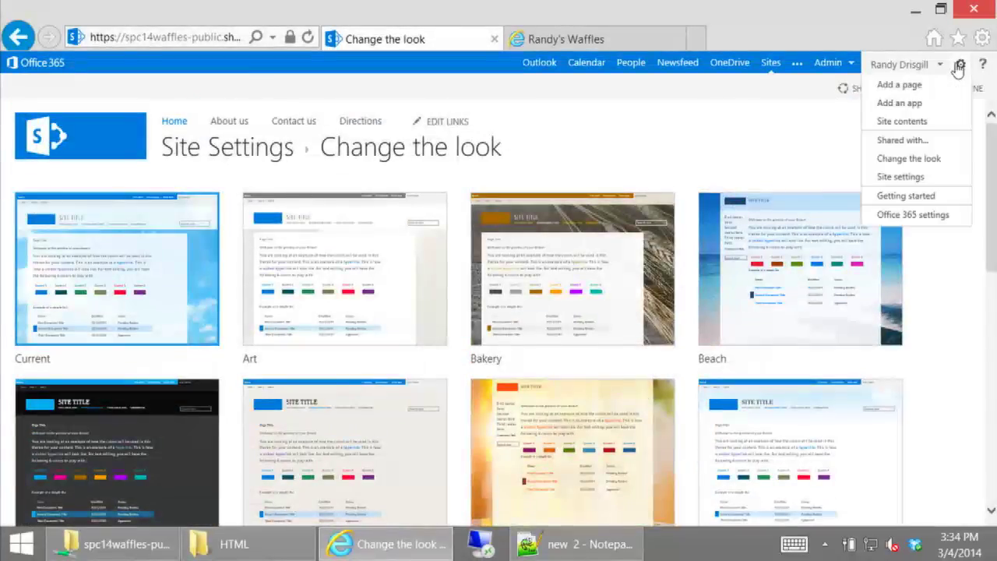
pyautogui.click(905, 178)
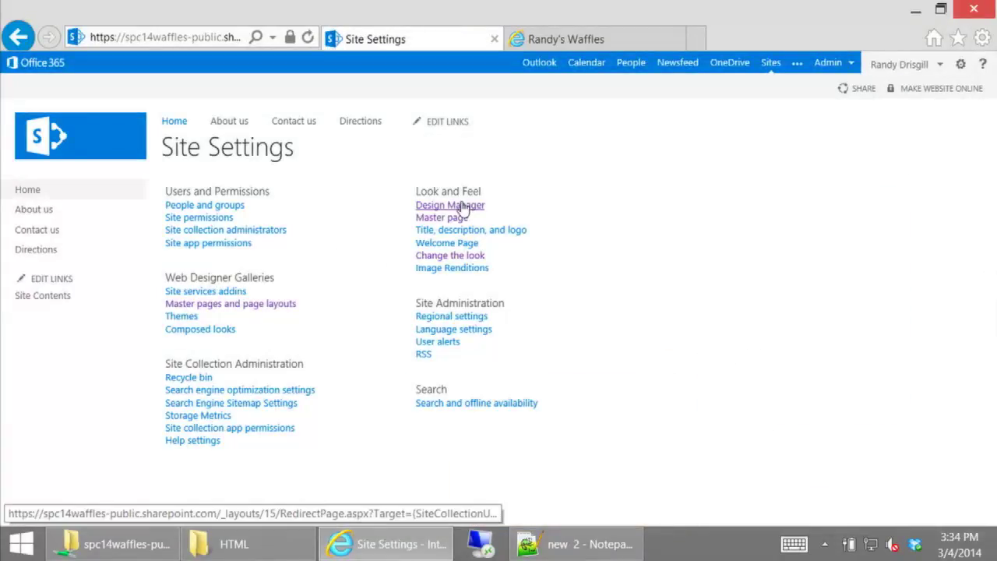
pyautogui.click(460, 219)
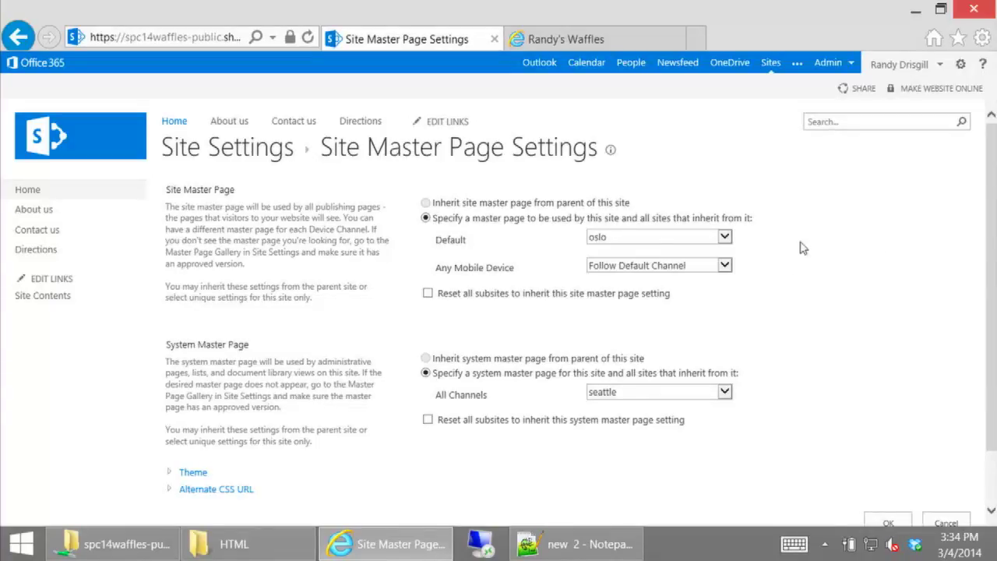
pyautogui.click(682, 238)
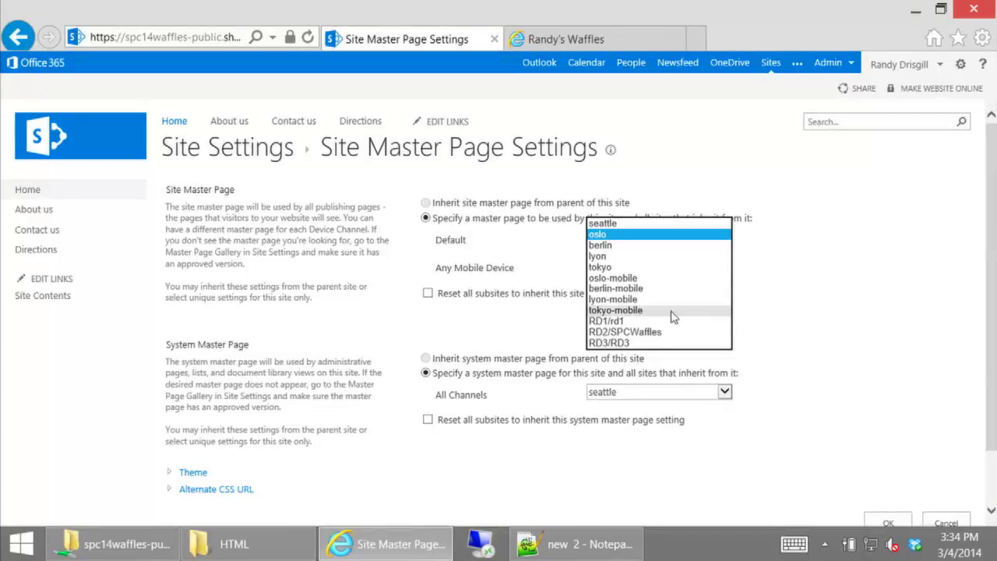
pyautogui.click(611, 259)
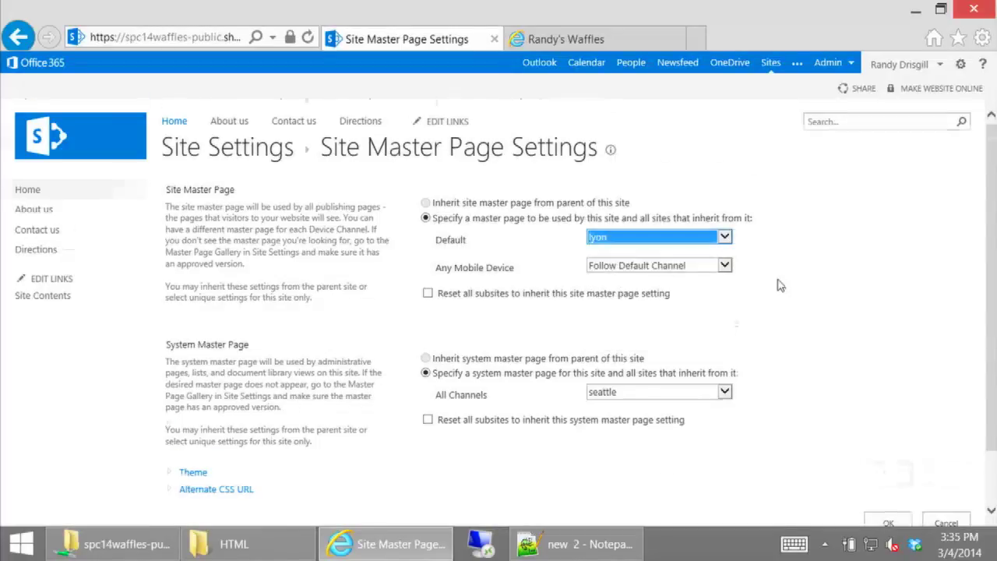
pyautogui.scroll(-2, 780, 286)
pyautogui.click(876, 460)
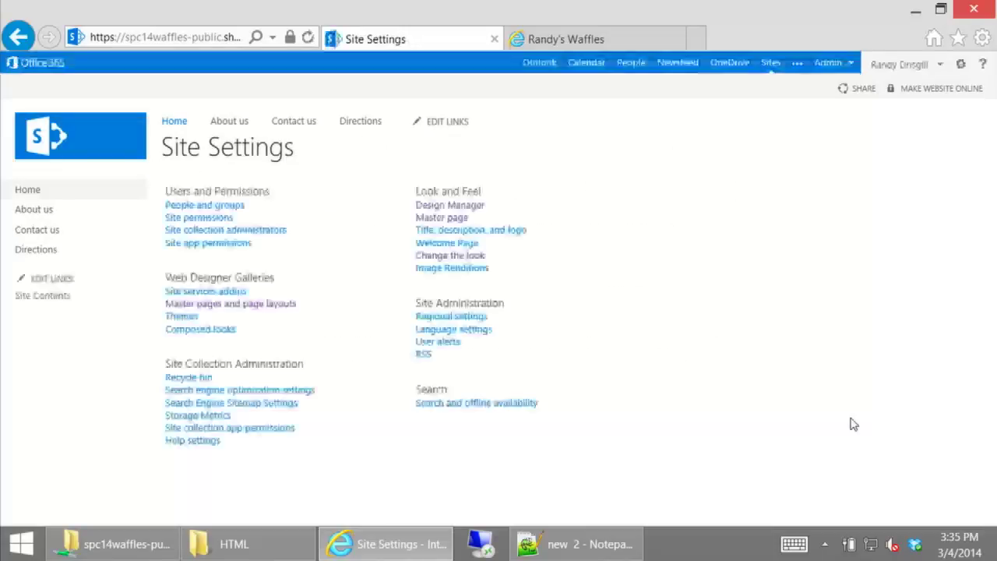
pyautogui.click(129, 130)
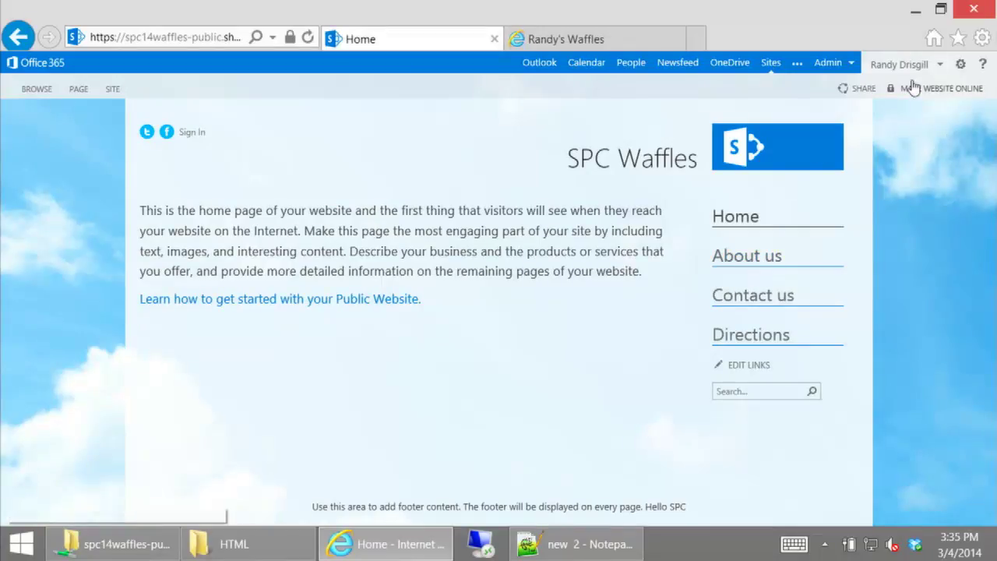
# Set the site master page's Default channel to lyon-mobile, keeping Any Mobile Device on Follow Default Channel, and apply it
pyautogui.click(961, 64)
pyautogui.click(927, 195)
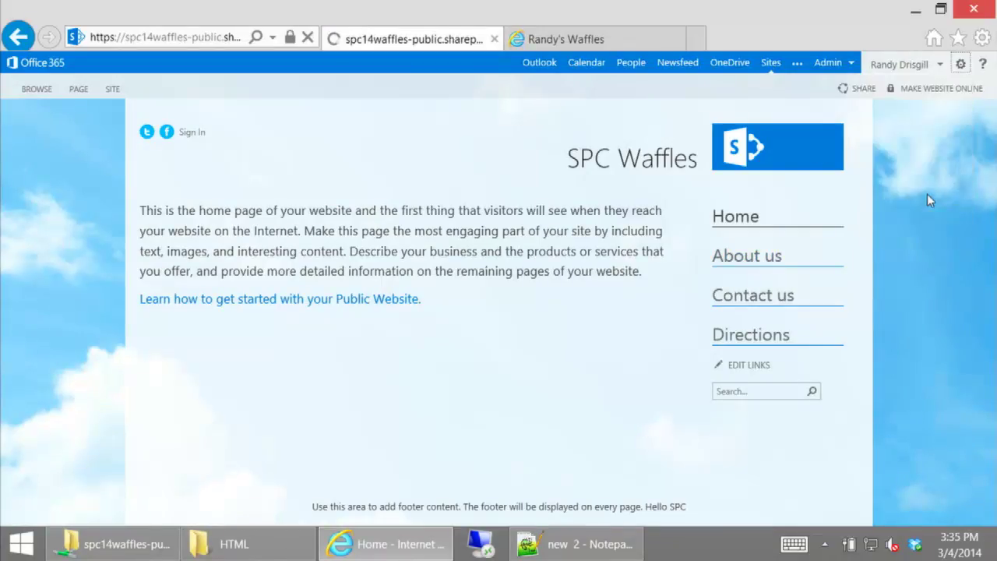
pyautogui.click(450, 218)
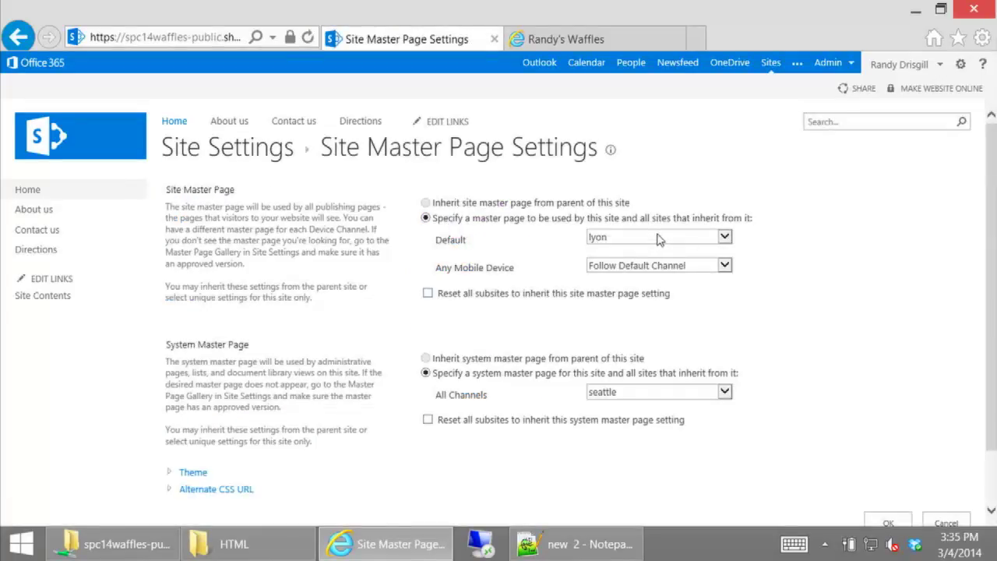
pyautogui.moveTo(436, 267); pyautogui.dragTo(513, 266)
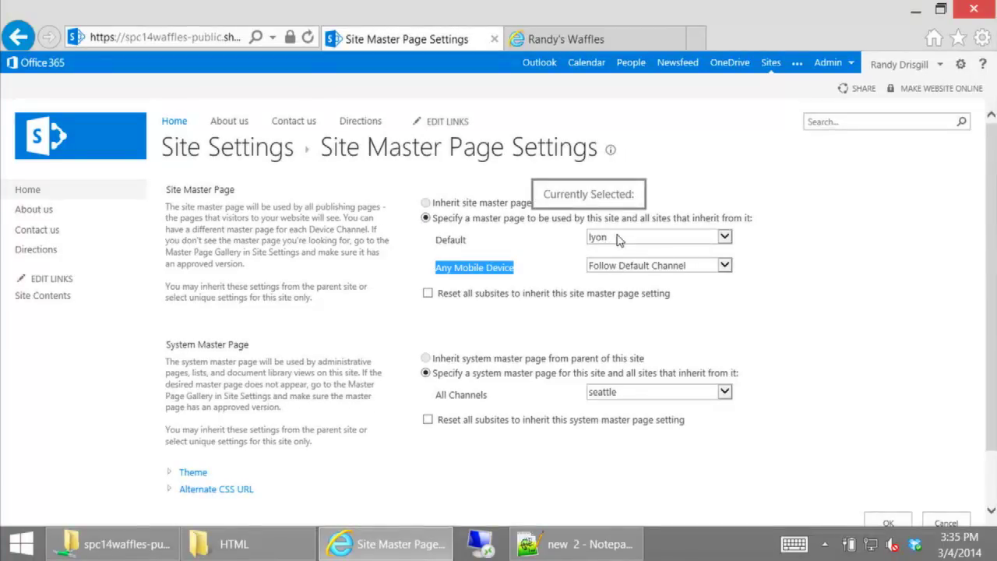
pyautogui.click(619, 268)
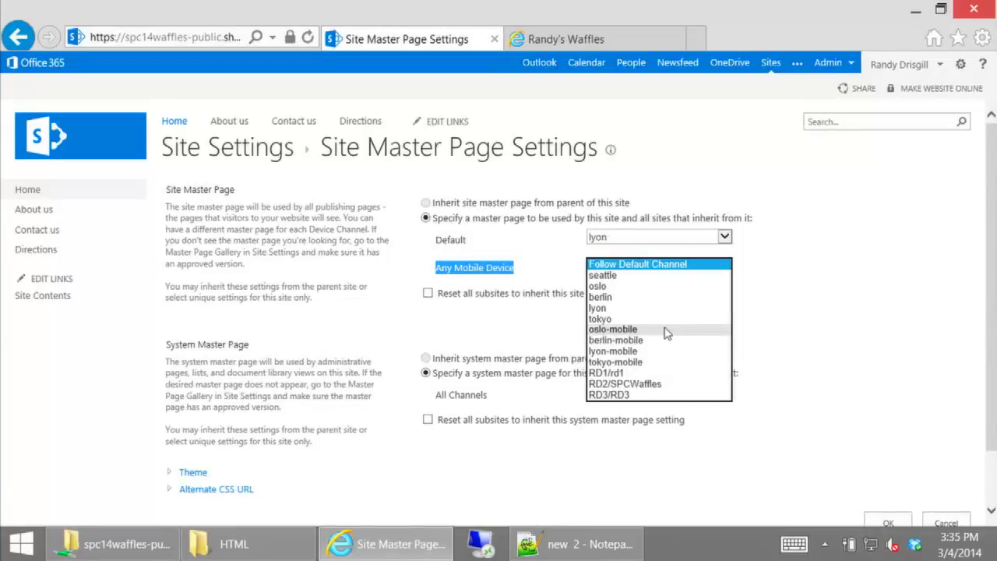
pyautogui.click(611, 264)
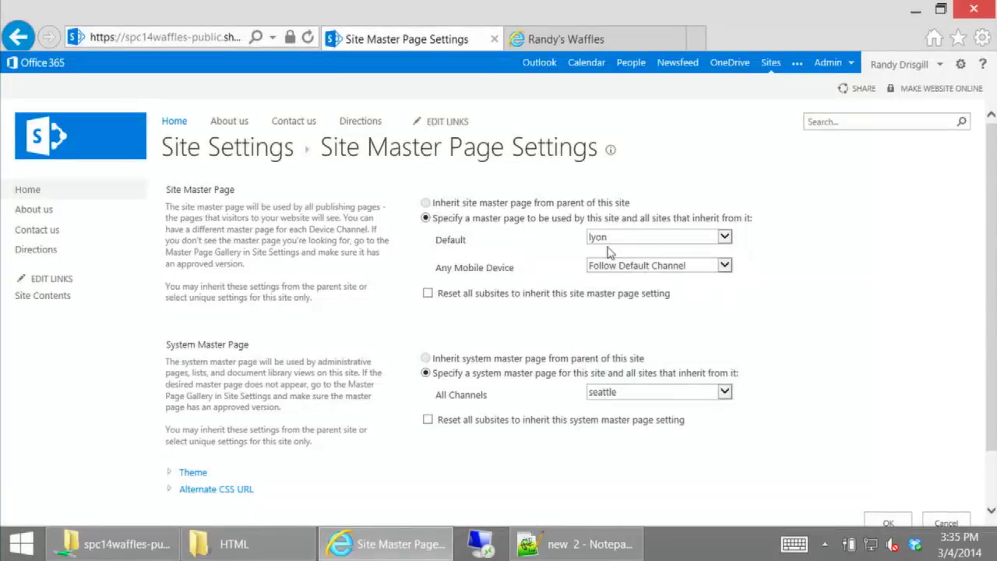
pyautogui.click(615, 238)
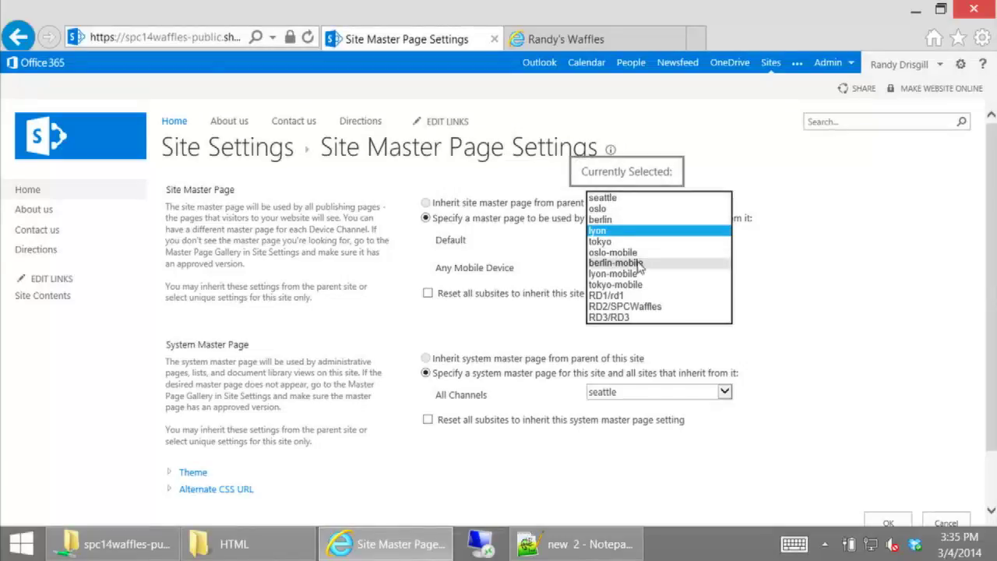
pyautogui.click(621, 281)
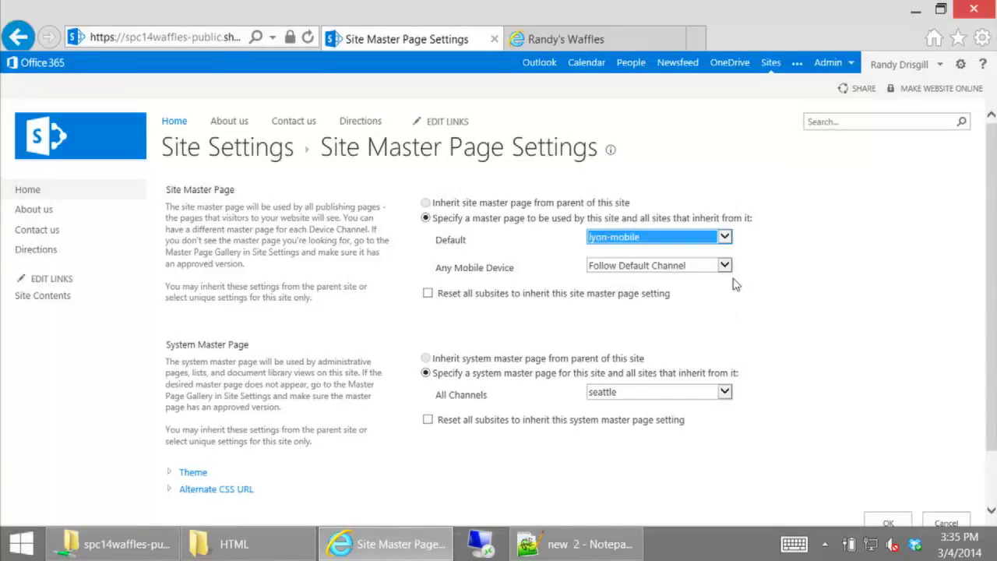
pyautogui.scroll(-2, 755, 294)
pyautogui.click(884, 455)
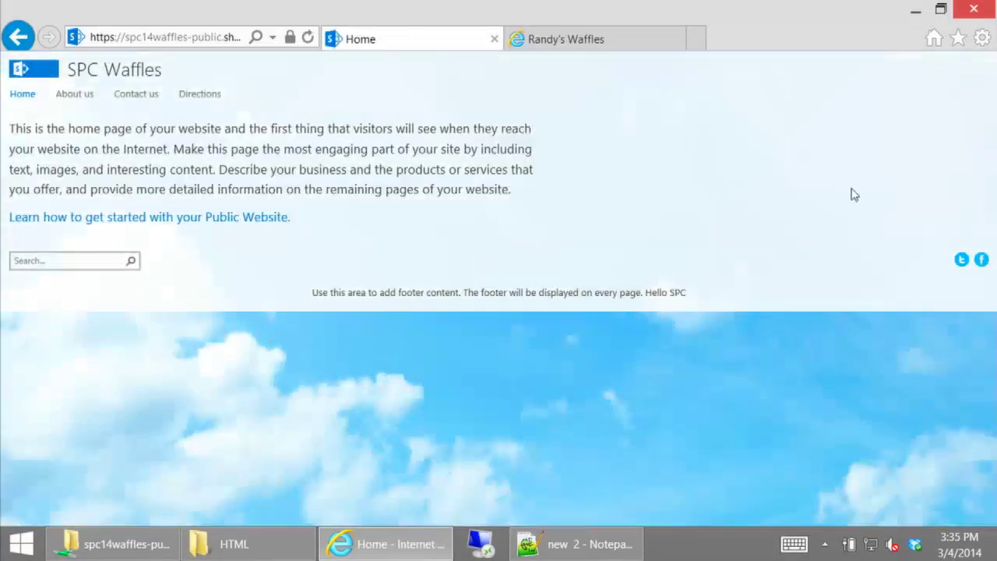
# Shrink the browser window to phone width, expand the collapsed site navigation to check the mobile layout, and restore the full-size window
pyautogui.click(940, 9)
pyautogui.click(937, 10)
pyautogui.click(937, 9)
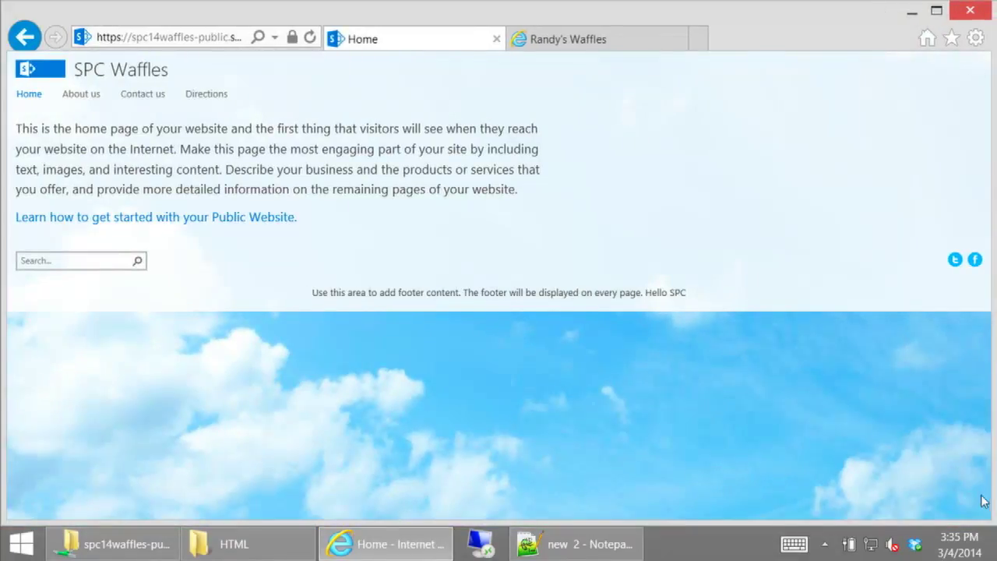
pyautogui.moveTo(992, 488); pyautogui.dragTo(238, 378)
pyautogui.moveTo(236, 102); pyautogui.dragTo(244, 124)
pyautogui.click(221, 100)
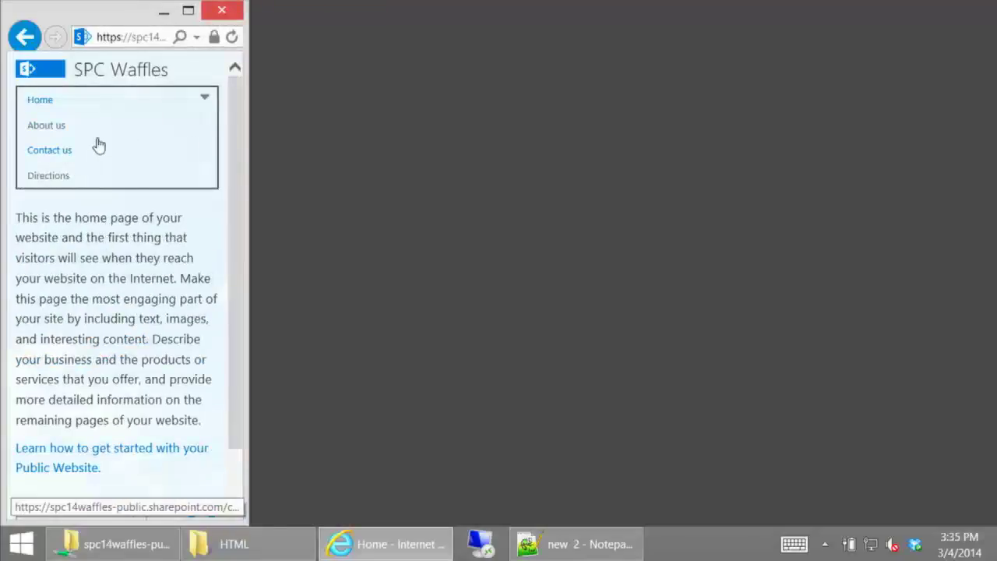
pyautogui.moveTo(244, 279); pyautogui.dragTo(761, 293)
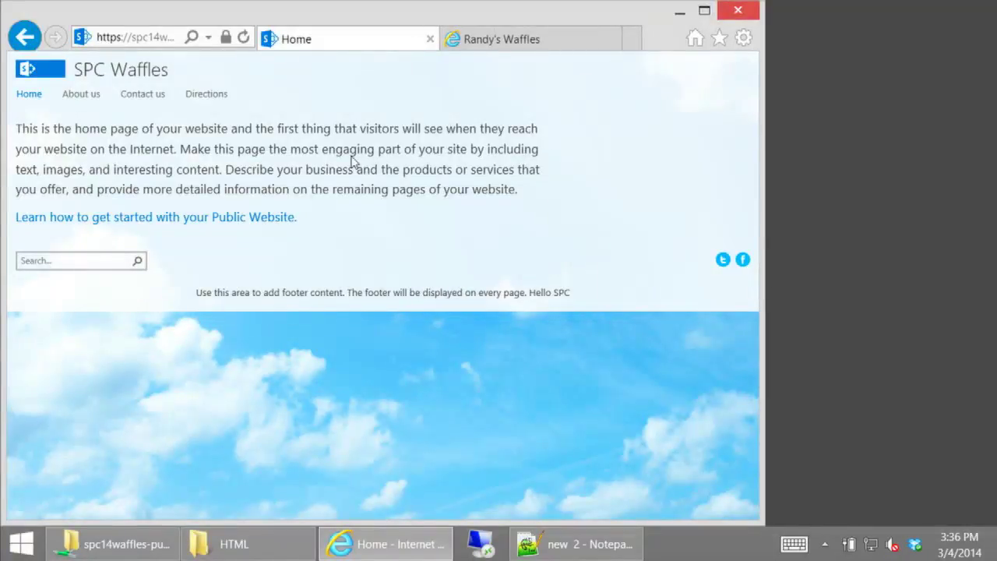
pyautogui.click(704, 11)
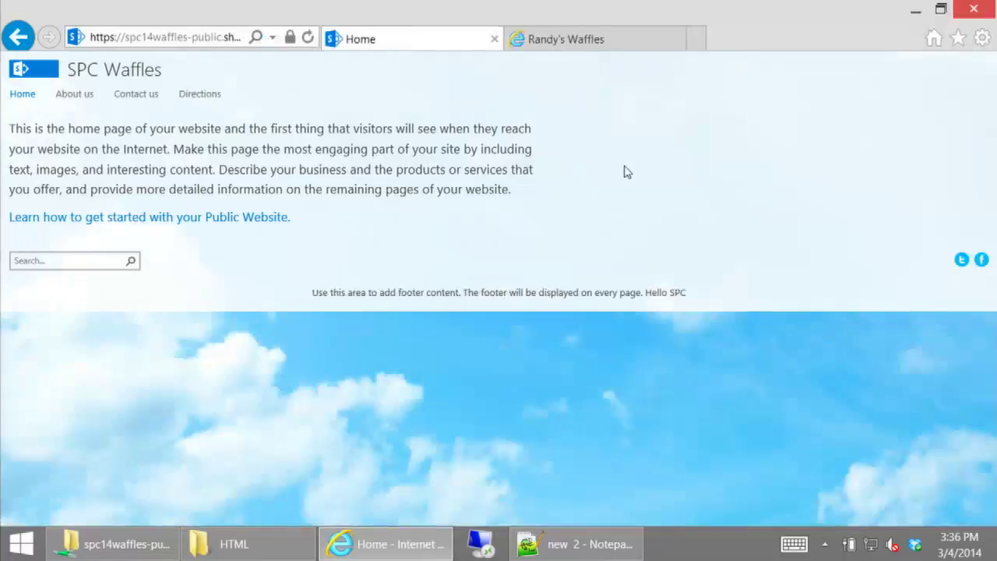
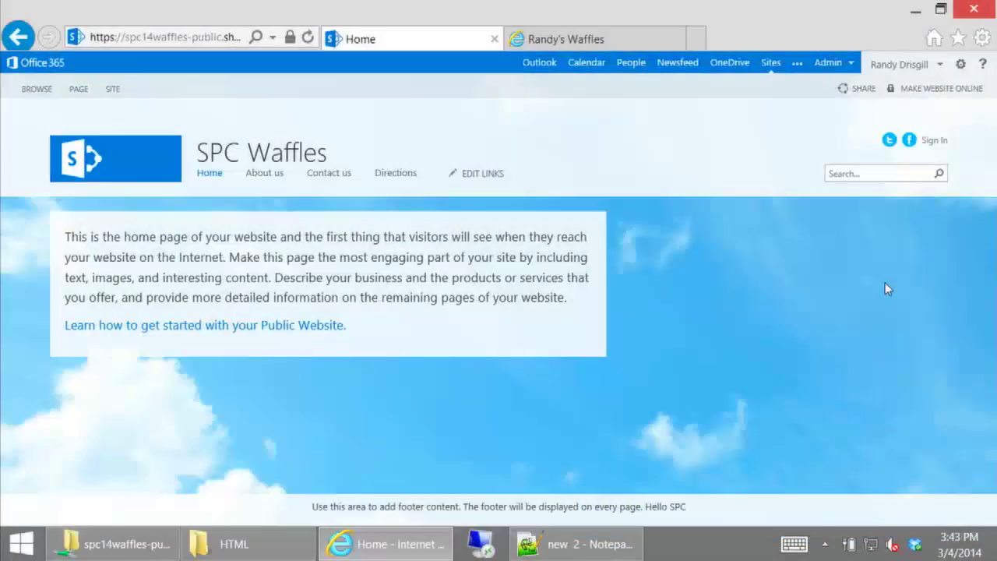
# Select the Spa theme from the second page of the site's Change the look gallery
pyautogui.click(960, 64)
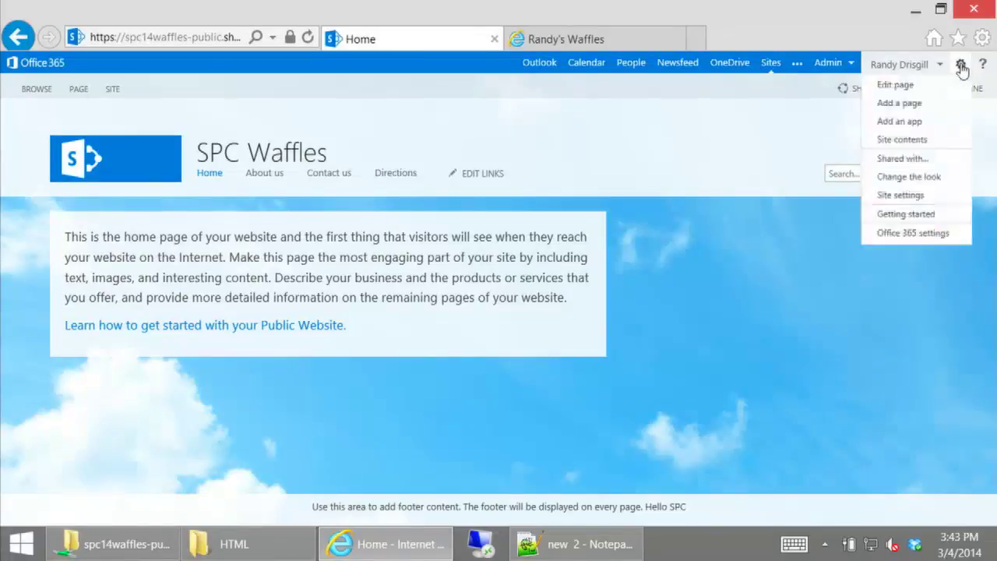
pyautogui.click(909, 176)
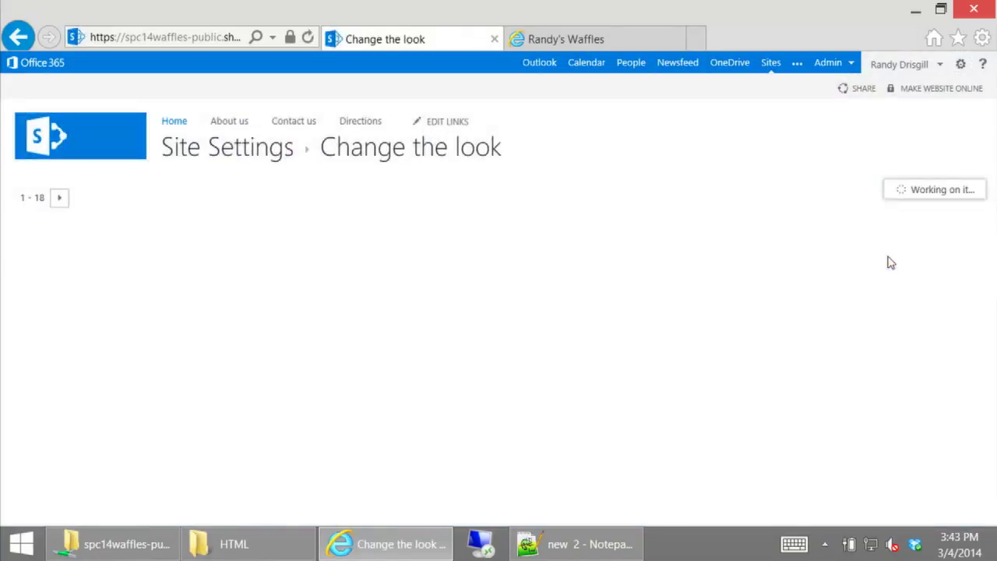
pyautogui.scroll(-7, 888, 261)
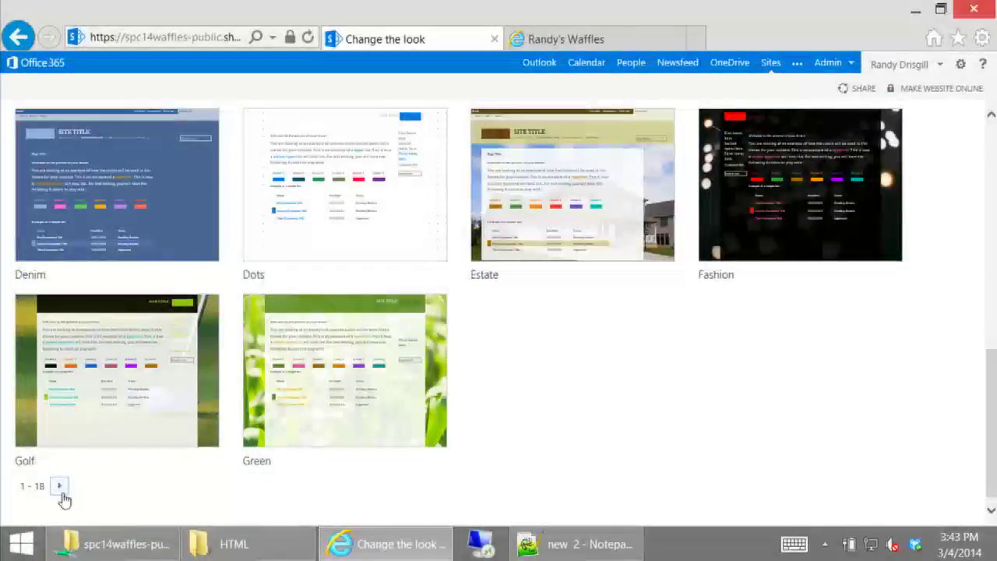
pyautogui.click(61, 491)
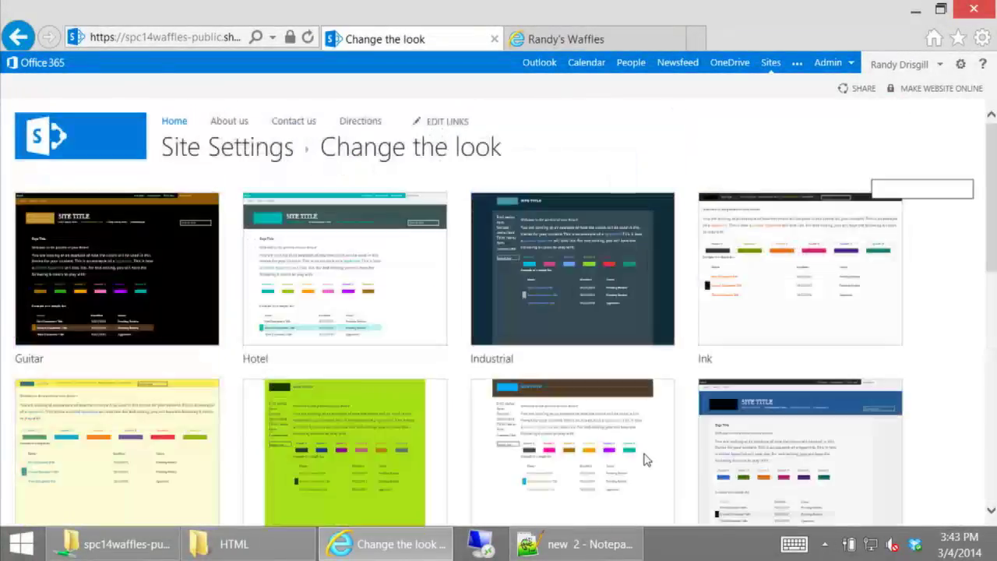
pyautogui.scroll(-3, 645, 456)
pyautogui.scroll(-5, 640, 444)
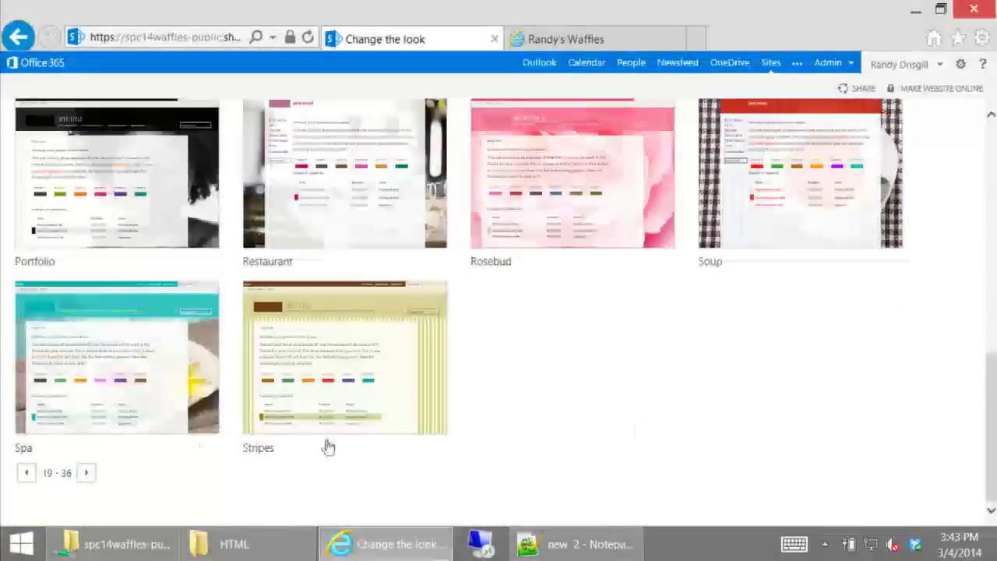
pyautogui.click(186, 374)
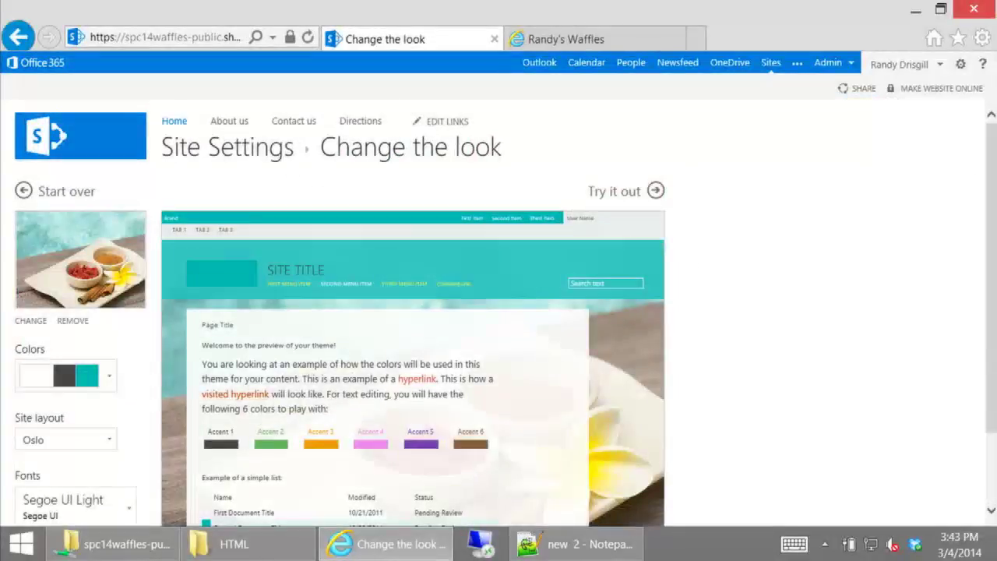
# Examine the color palettes, site layouts and font schemes offered for the Spa theme
pyautogui.scroll(-2, 966, 443)
pyautogui.scroll(1, 965, 443)
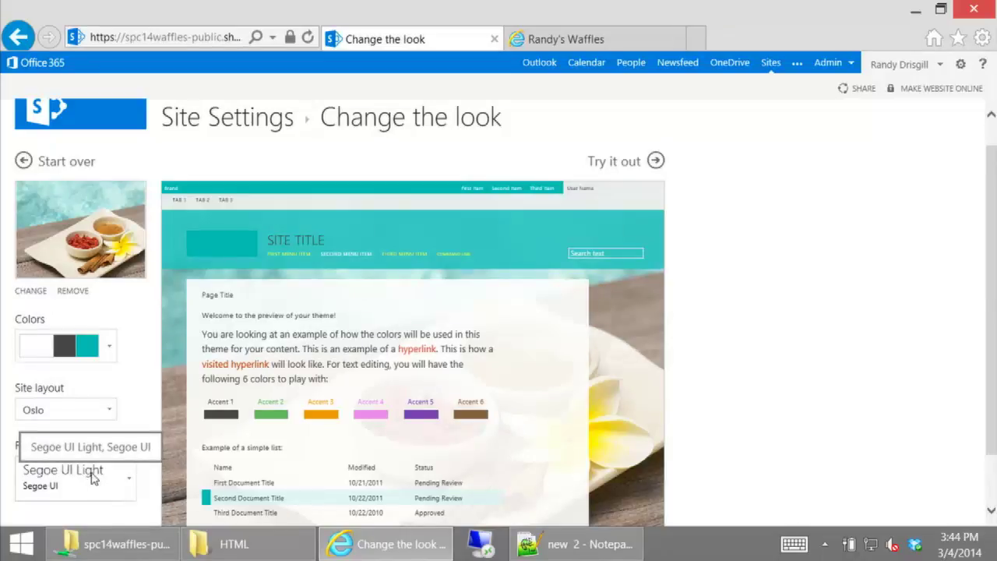
pyautogui.click(100, 361)
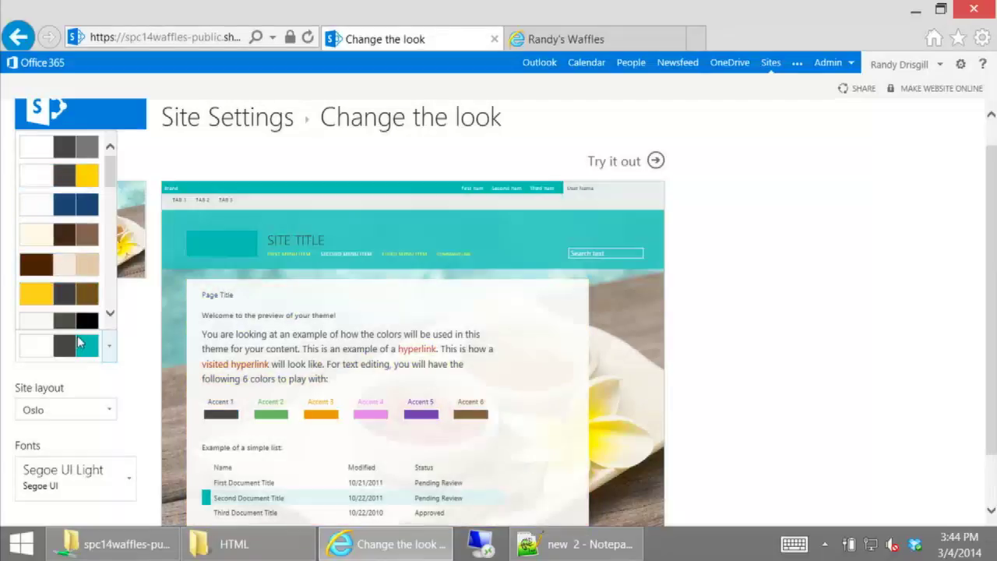
pyautogui.click(129, 352)
pyautogui.scroll(-1, 123, 405)
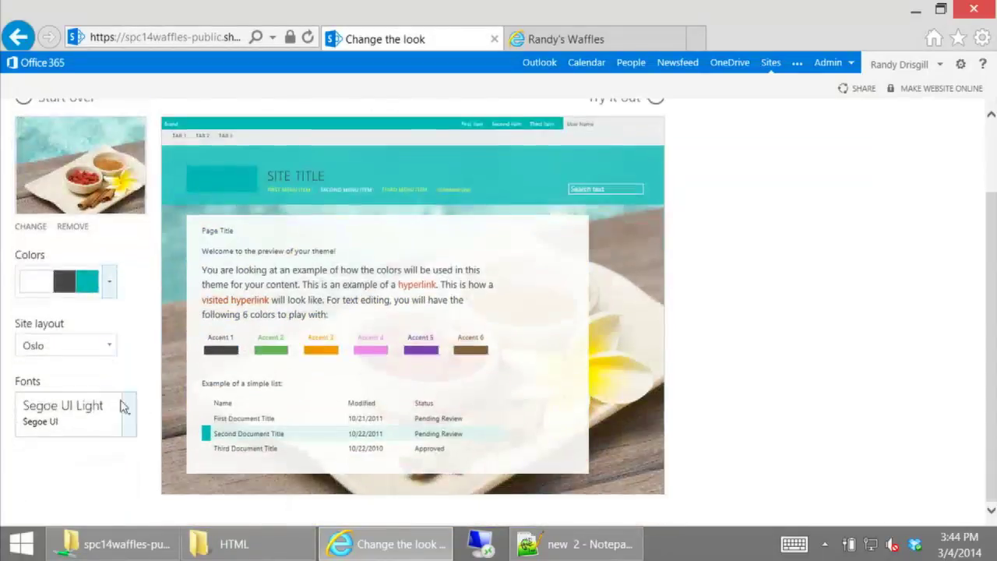
pyautogui.click(111, 348)
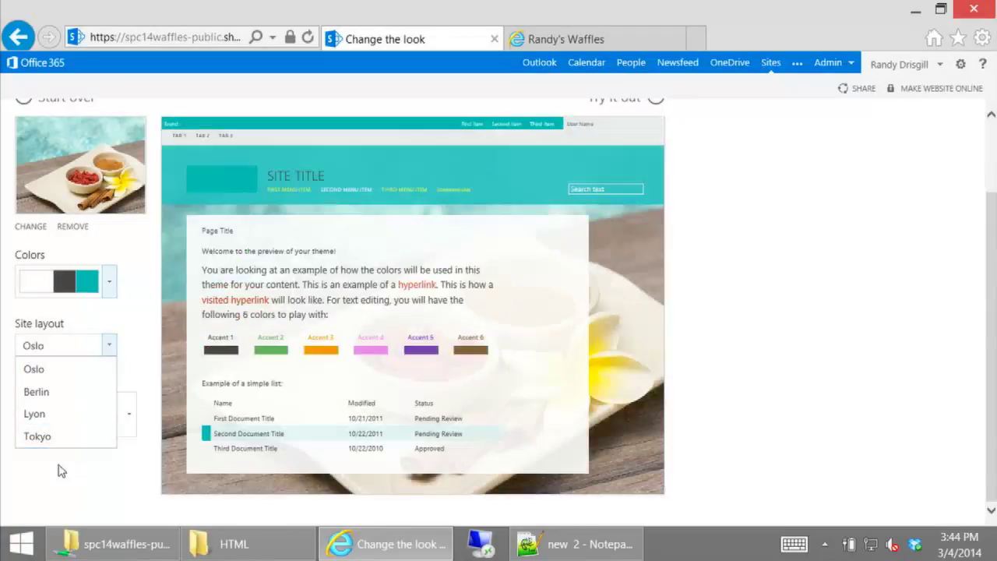
pyautogui.click(128, 414)
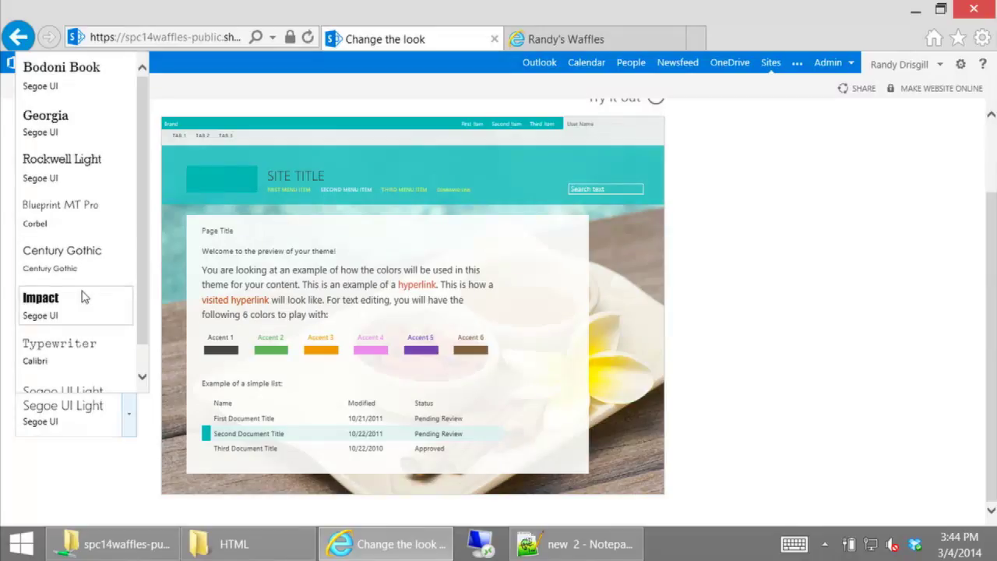
pyautogui.scroll(-1, 84, 206)
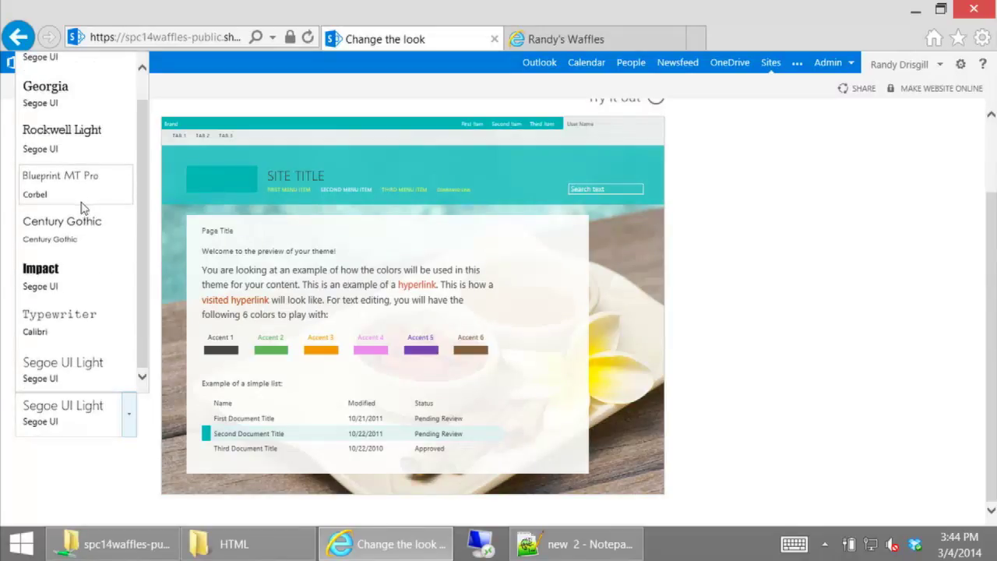
pyautogui.scroll(1, 82, 207)
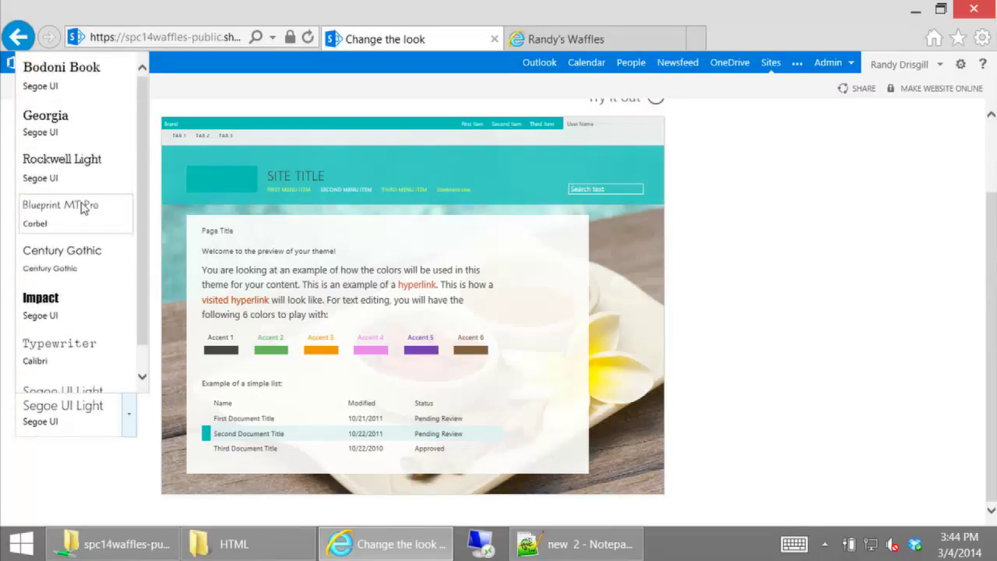
pyautogui.click(67, 475)
pyautogui.scroll(2, 834, 305)
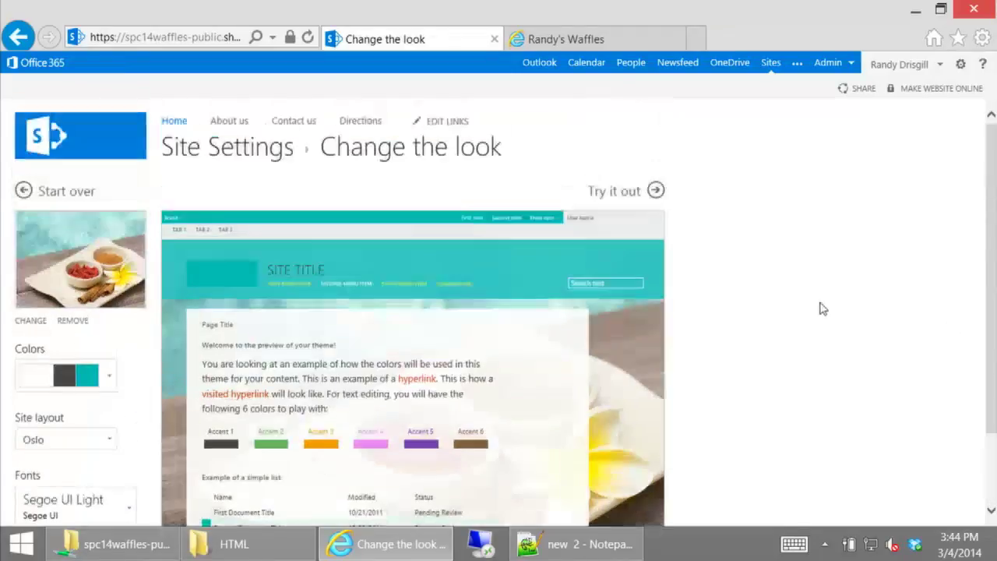
# Preview the Spa theme on the site, keep it, and return to the home page
pyautogui.click(598, 191)
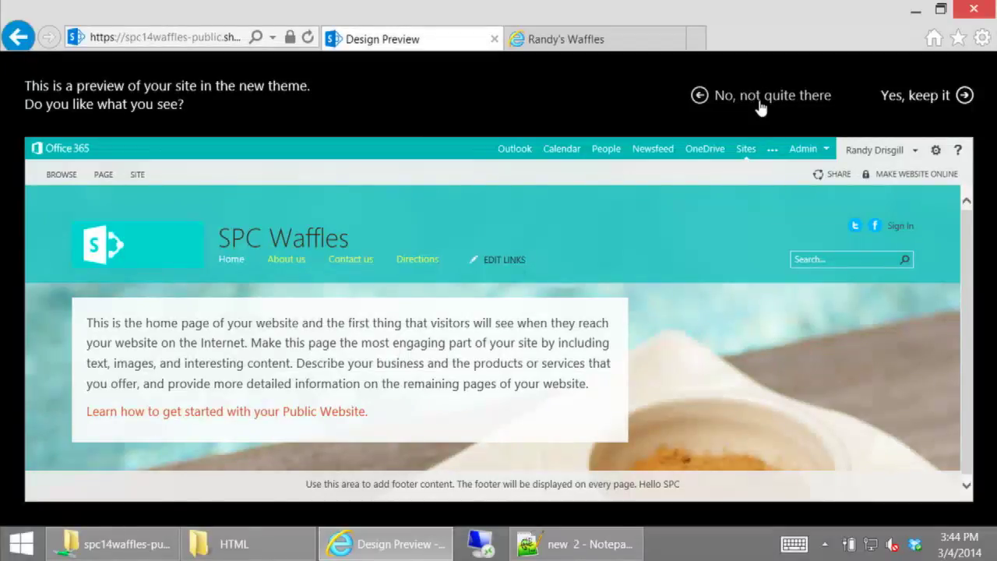
pyautogui.click(910, 99)
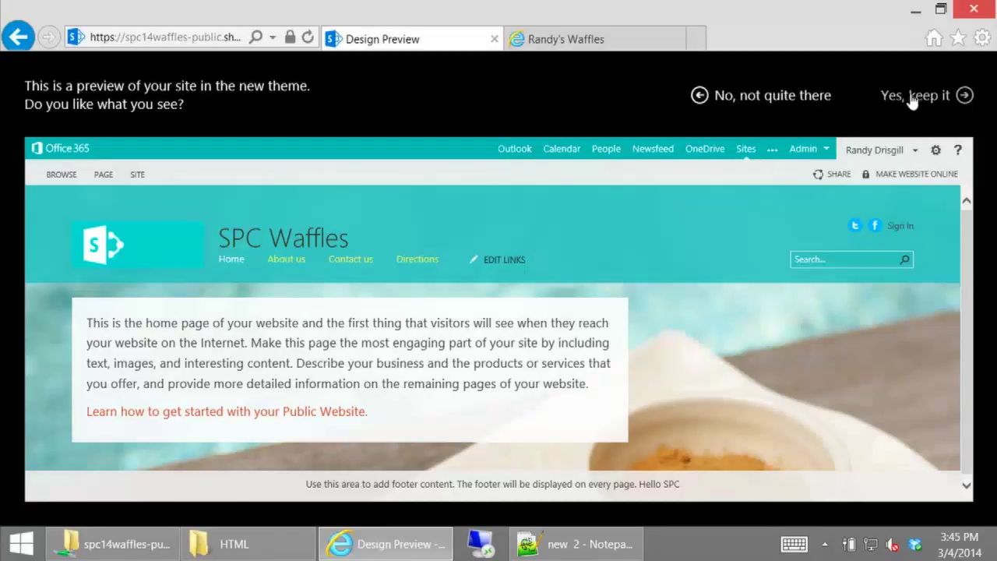
pyautogui.click(82, 124)
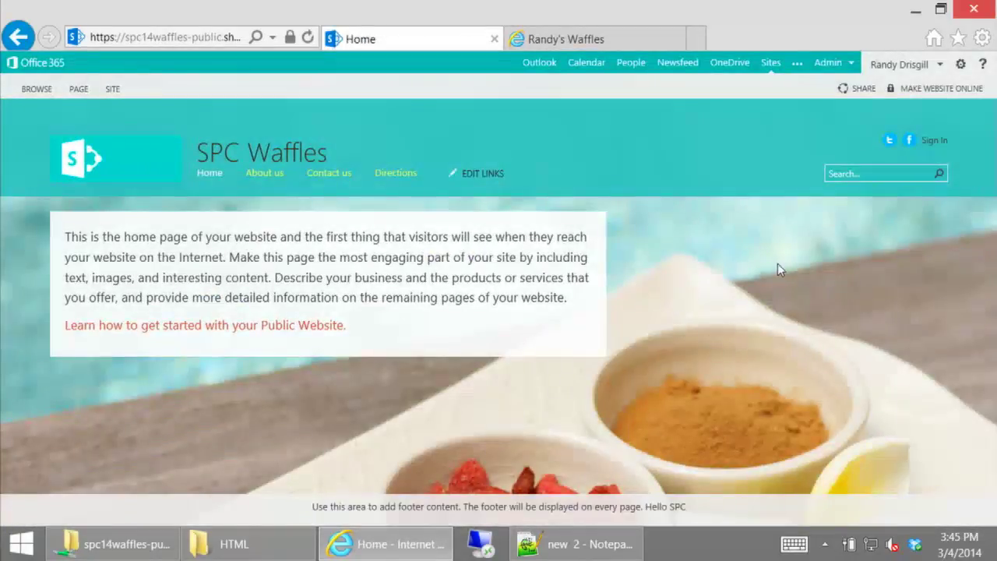
# Reopen the Change the look gallery and select the Current look for customisation
pyautogui.click(961, 66)
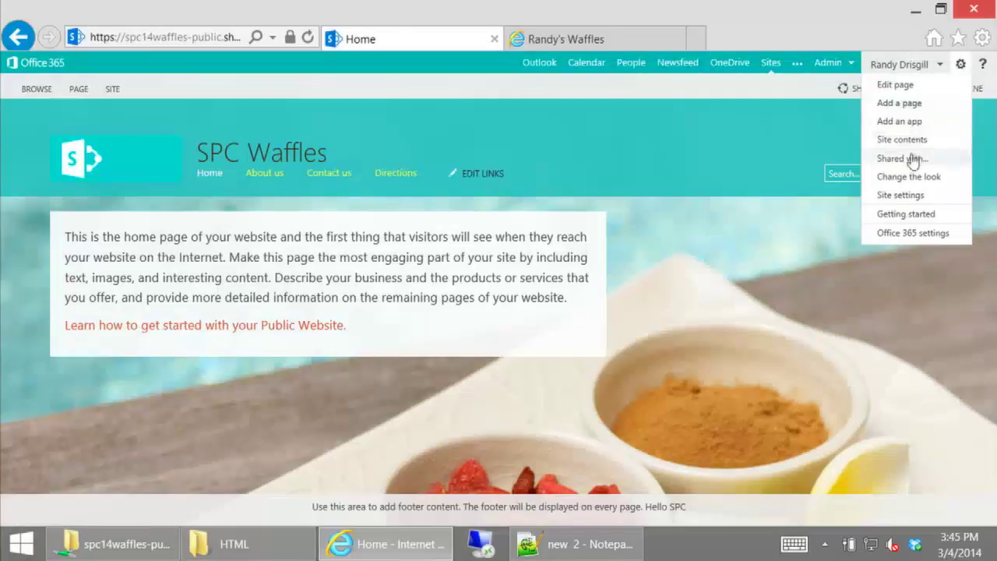
pyautogui.click(909, 177)
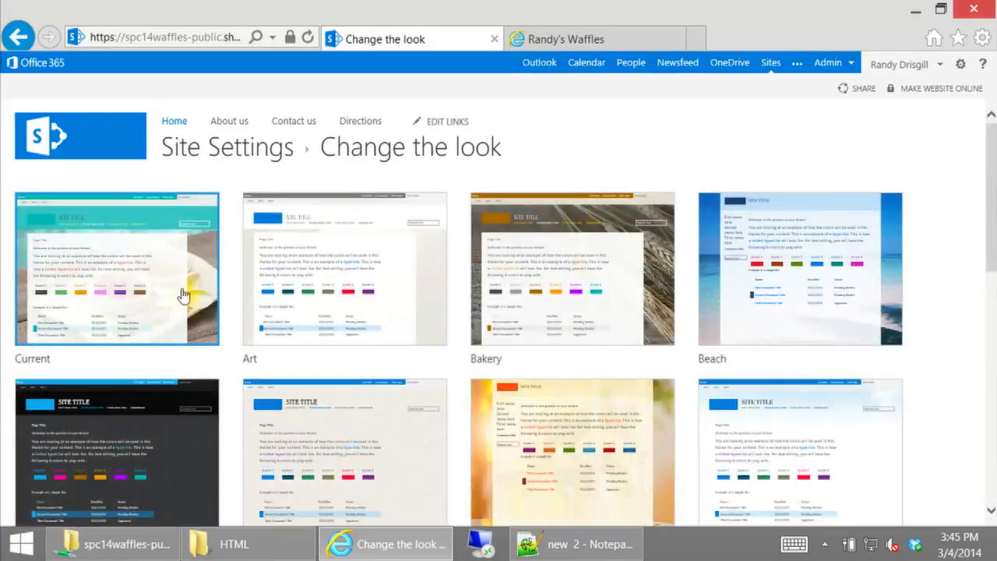
pyautogui.click(142, 276)
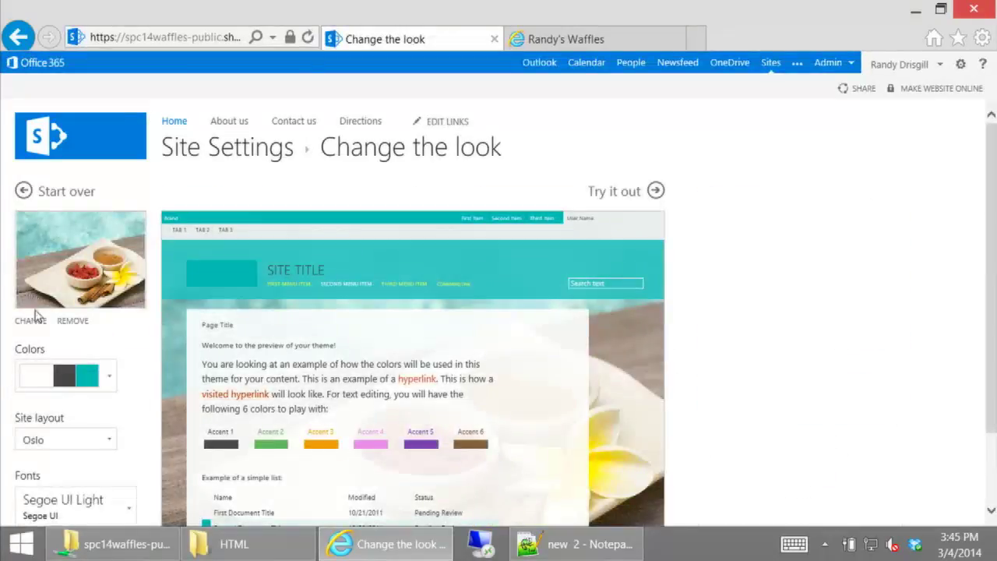
# Replace the look's background image with WafflesIntranetBG.jpg from the Composed Look folder under SPC > Demos
pyautogui.click(31, 320)
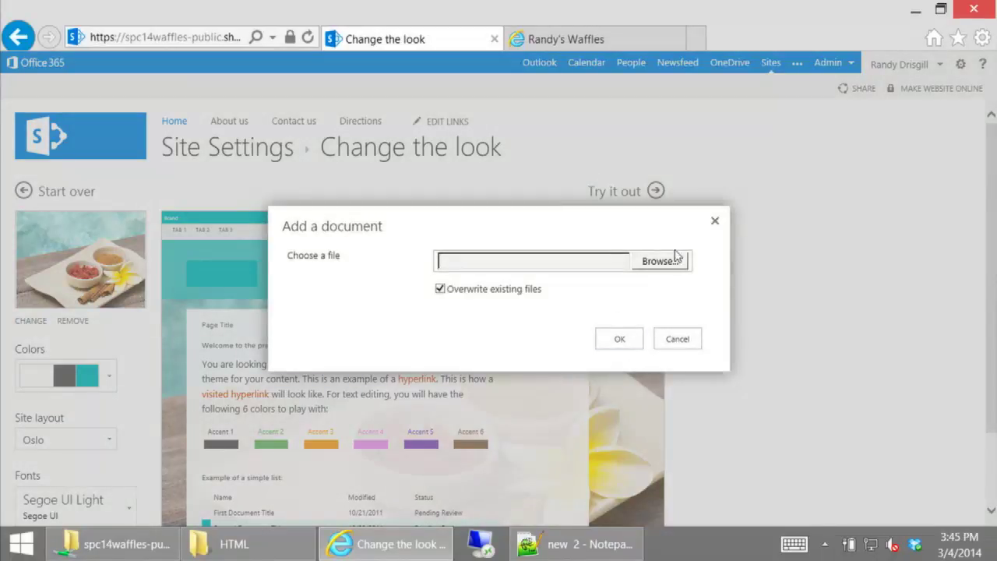
pyautogui.click(674, 258)
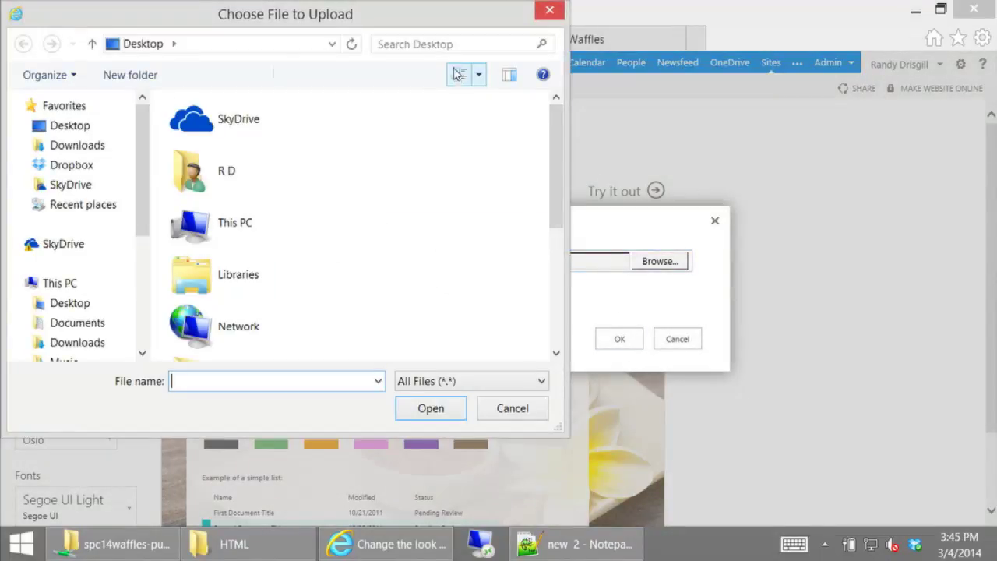
pyautogui.click(100, 133)
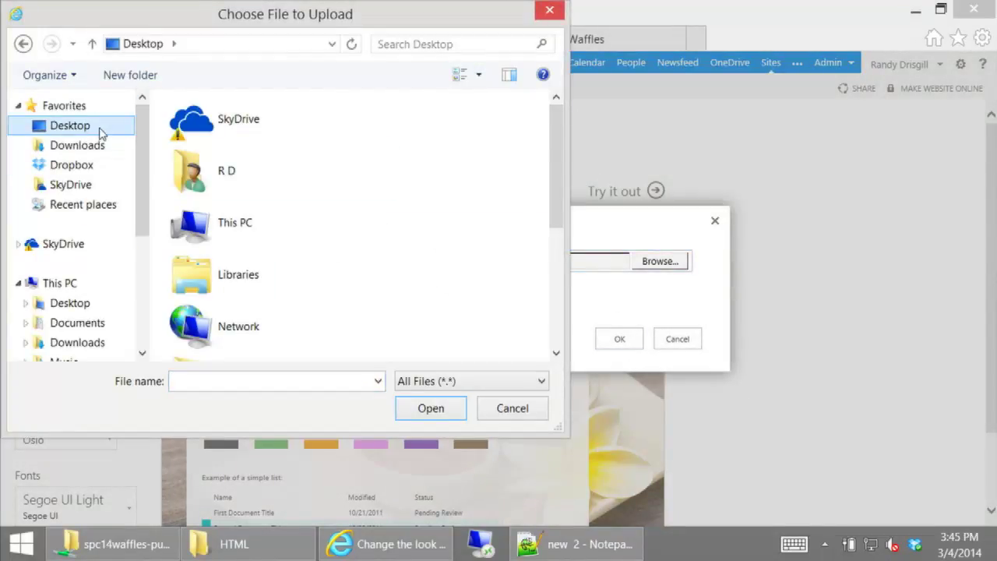
pyautogui.scroll(-4, 510, 195)
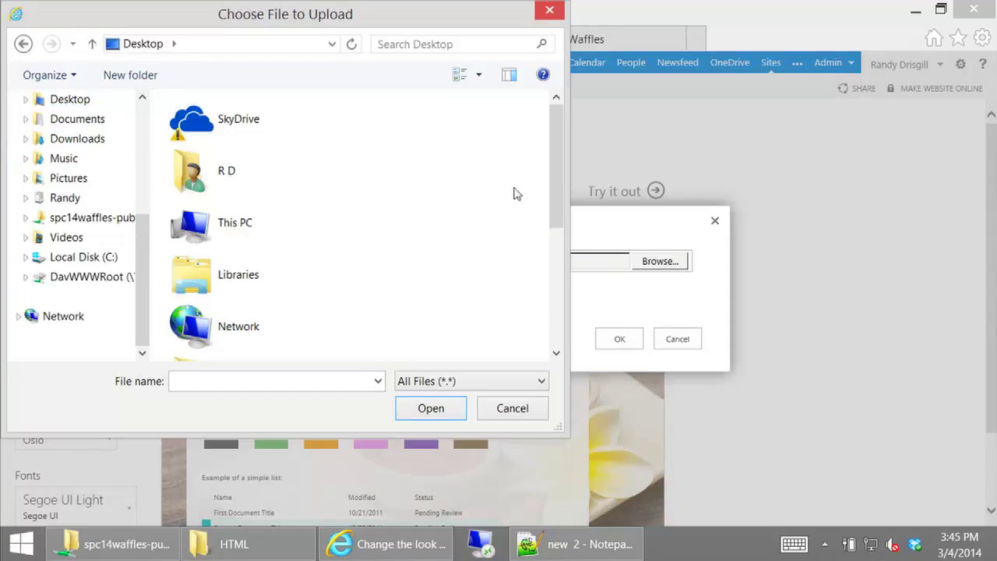
pyautogui.moveTo(555, 182); pyautogui.dragTo(384, 288)
pyautogui.doubleClick(232, 294)
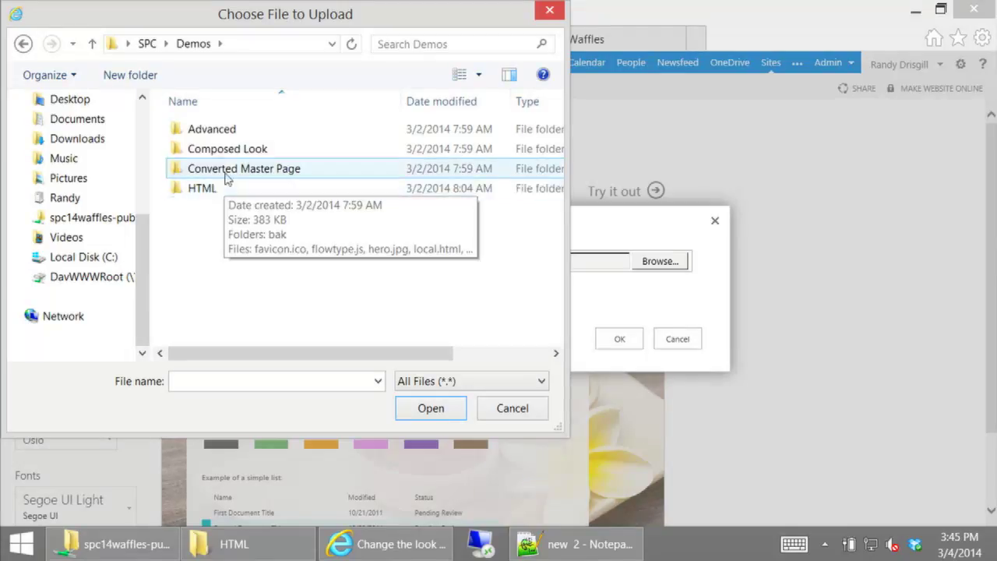
pyautogui.doubleClick(234, 149)
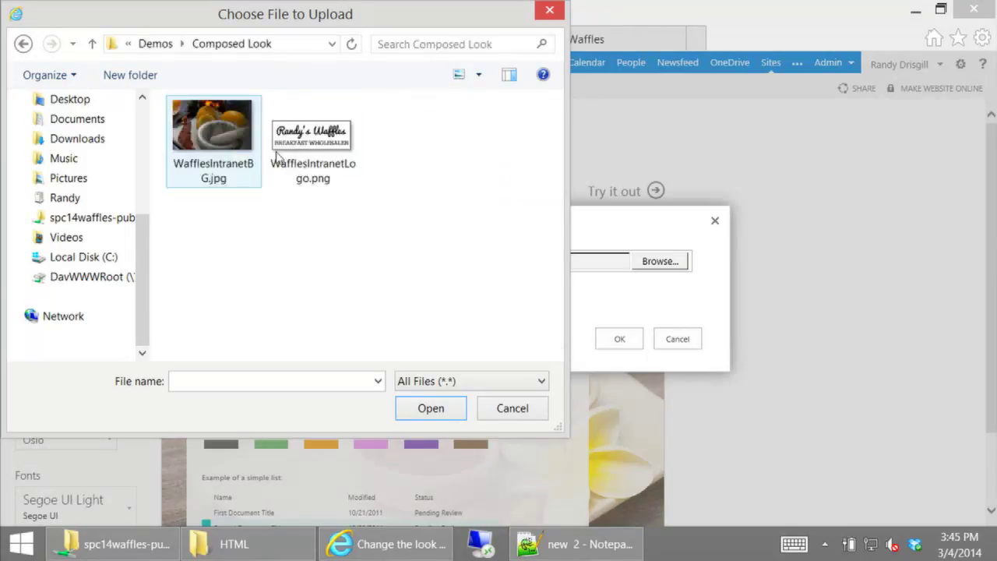
pyautogui.doubleClick(222, 142)
pyautogui.click(619, 338)
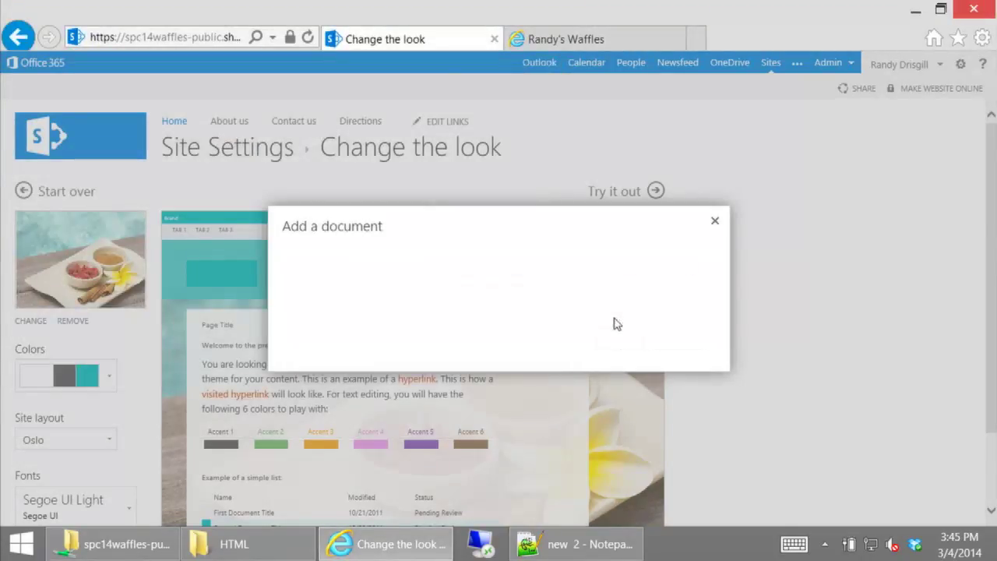
# Set the look's color palette to the white, dark grey and medium grey combination
pyautogui.scroll(-1, 658, 333)
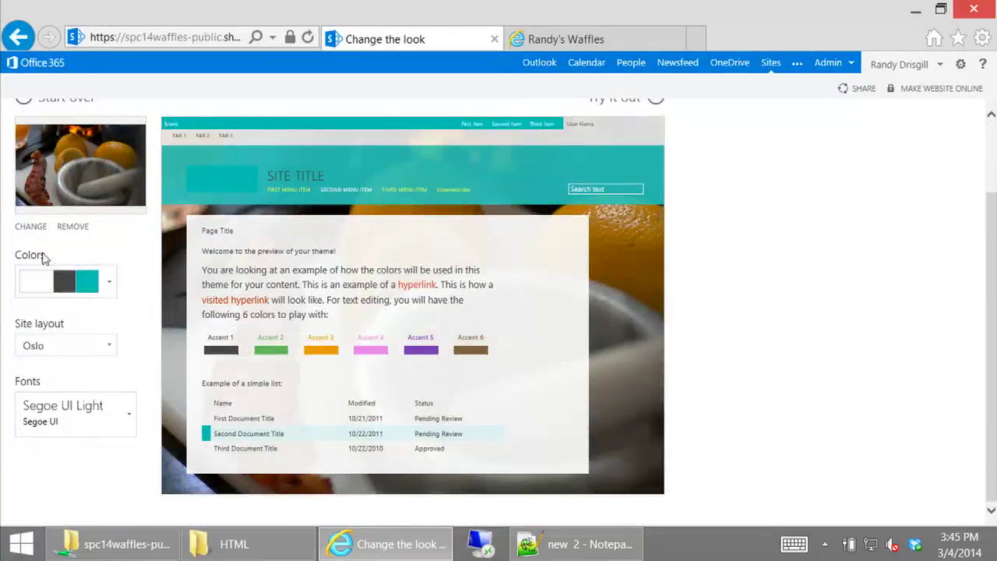
pyautogui.click(109, 284)
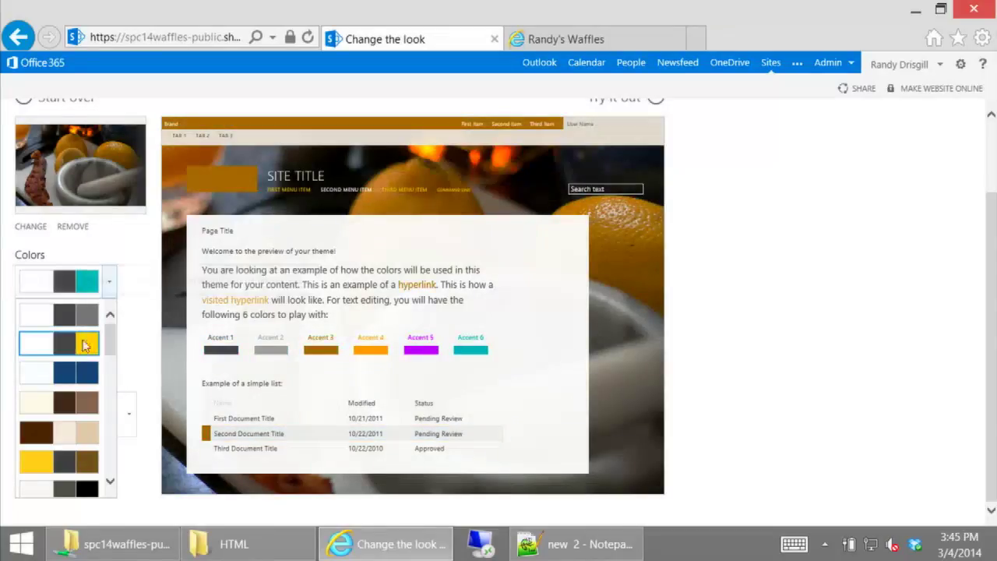
pyautogui.click(95, 319)
# Set the look's site layout to Oslo and its fonts to Rockwell Light with Segoe UI
pyautogui.click(115, 342)
pyautogui.click(112, 345)
pyautogui.click(113, 345)
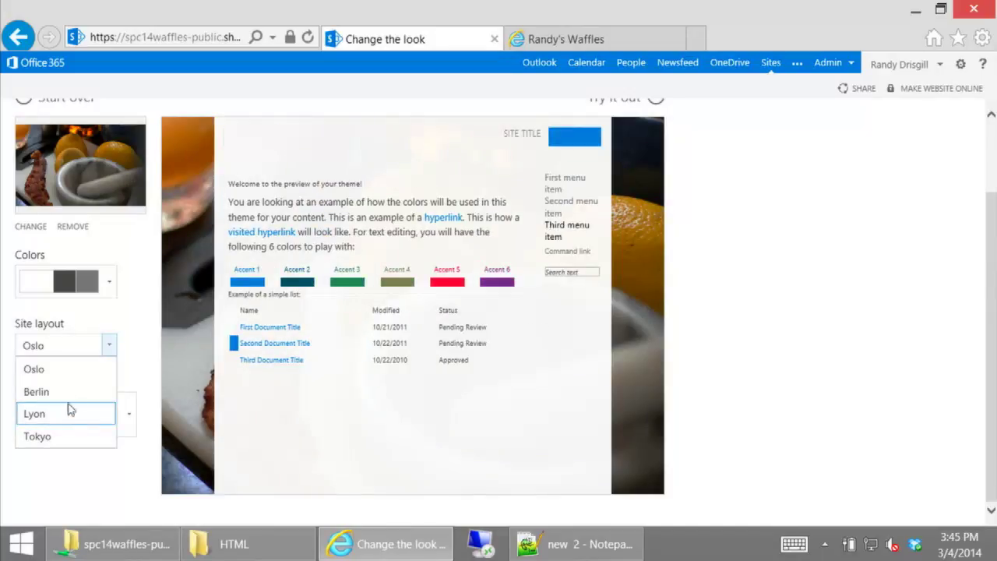
pyautogui.click(70, 369)
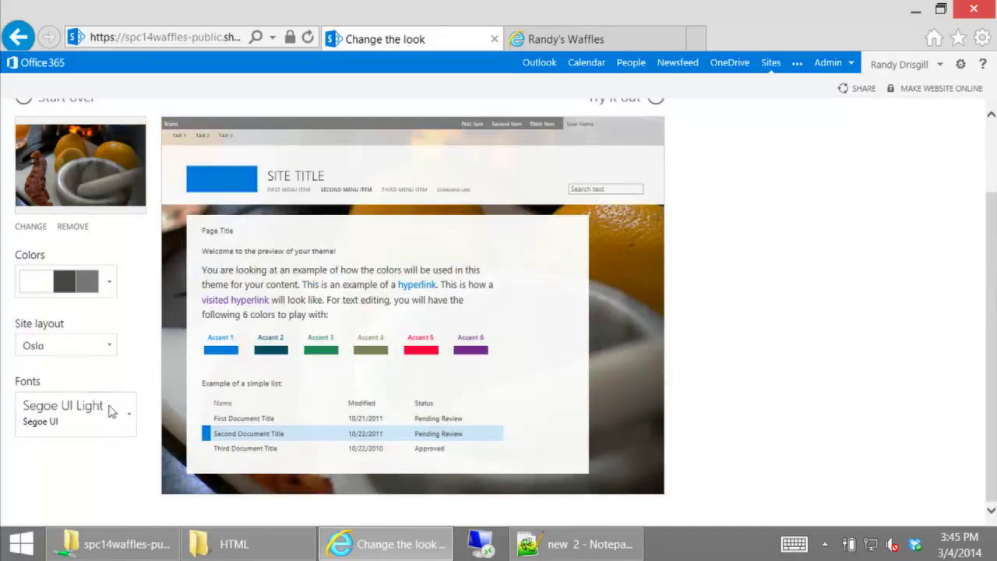
pyautogui.click(129, 413)
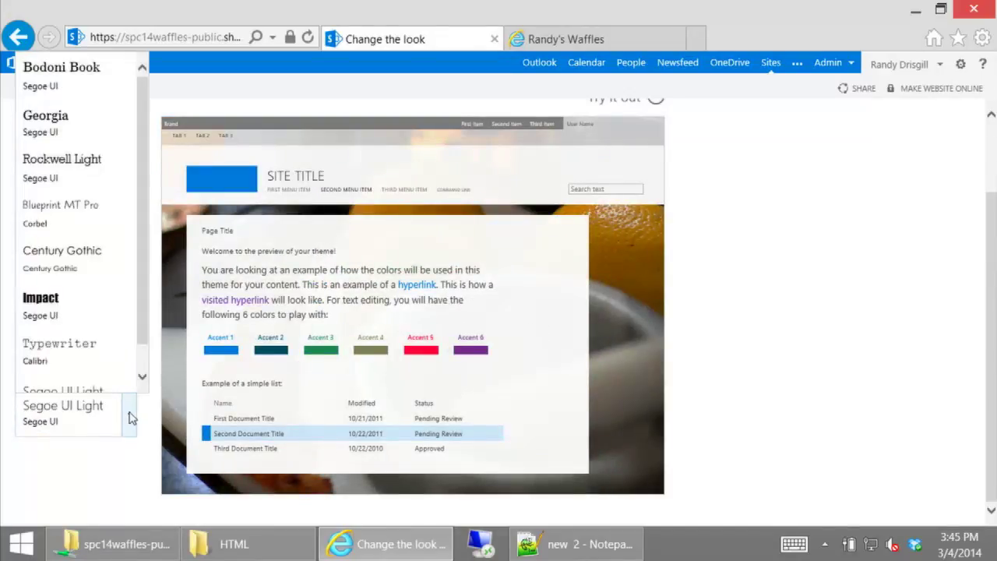
pyautogui.click(64, 173)
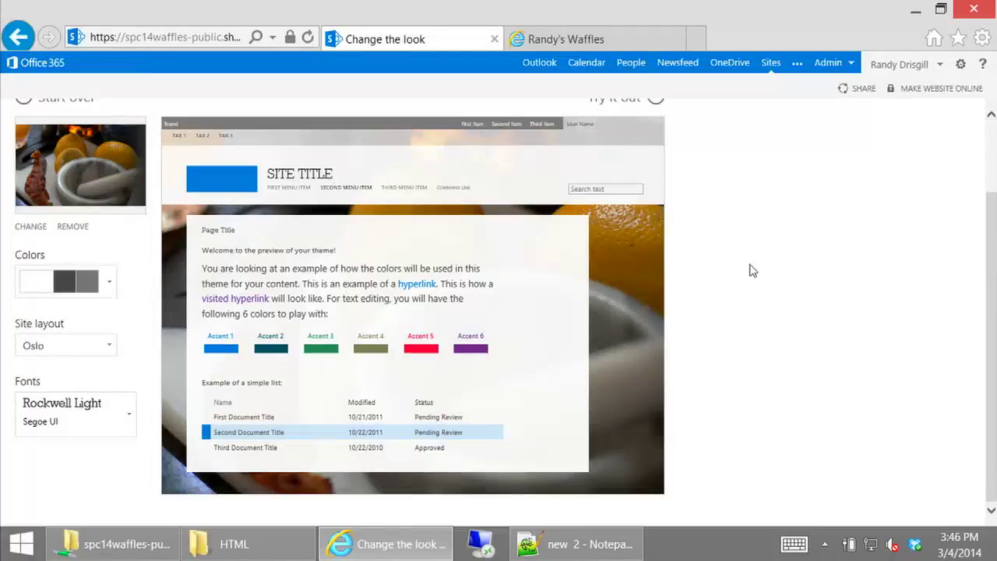
# Preview the customised look on the site and keep it
pyautogui.scroll(3, 750, 270)
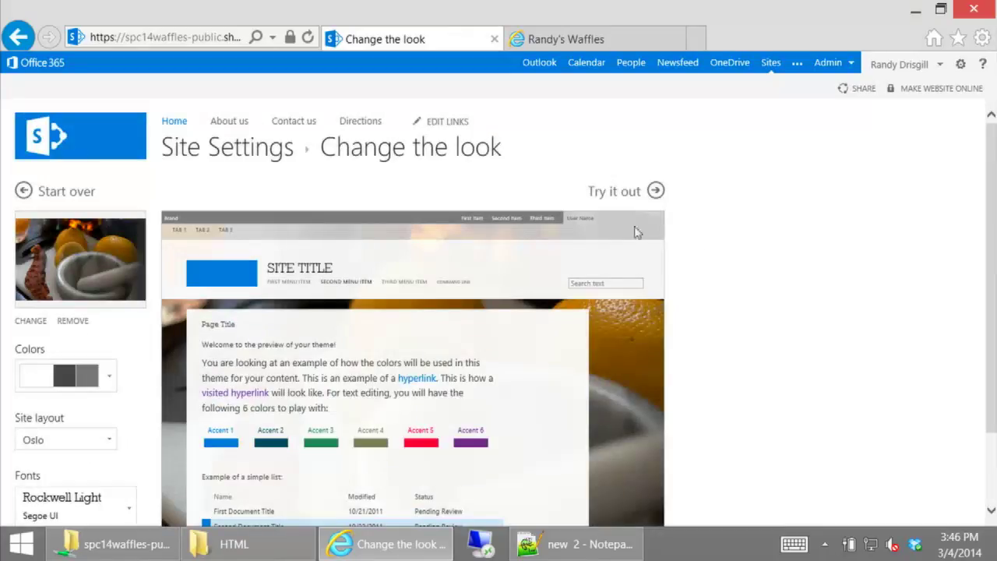
pyautogui.click(643, 191)
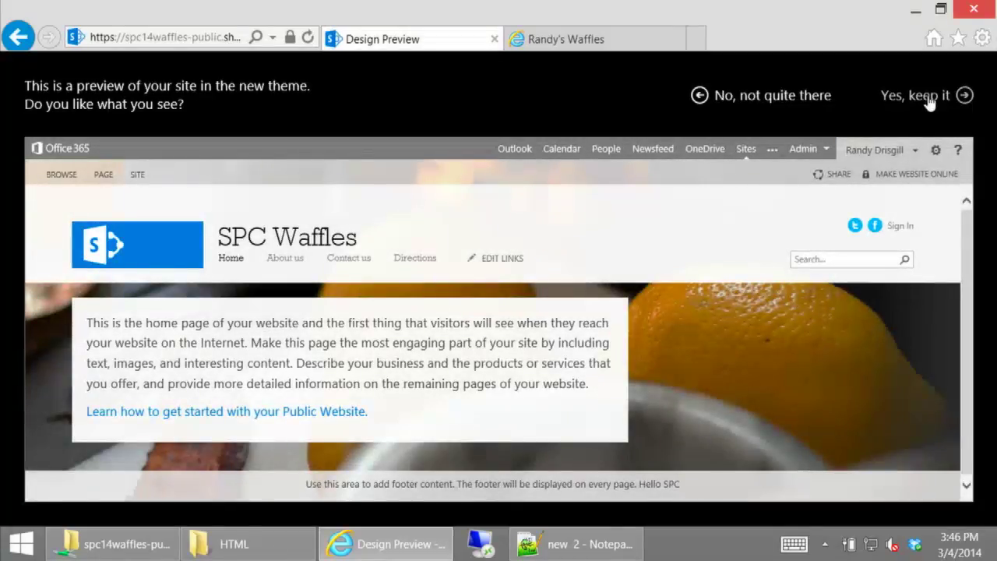
pyautogui.click(928, 101)
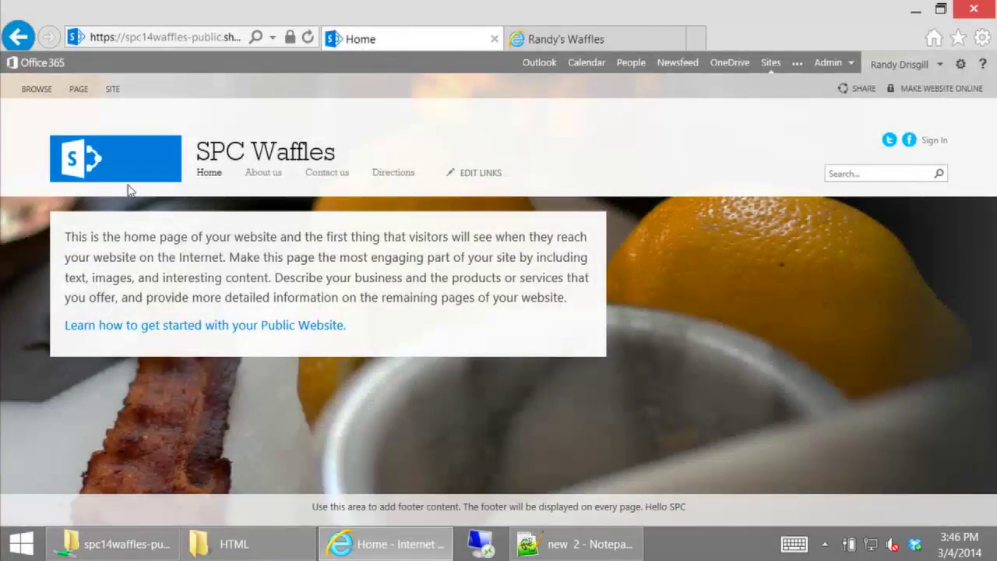
# Replace the site logo with WafflesIntranetLogo.png uploaded from the computer's Composed Look folder
pyautogui.click(116, 90)
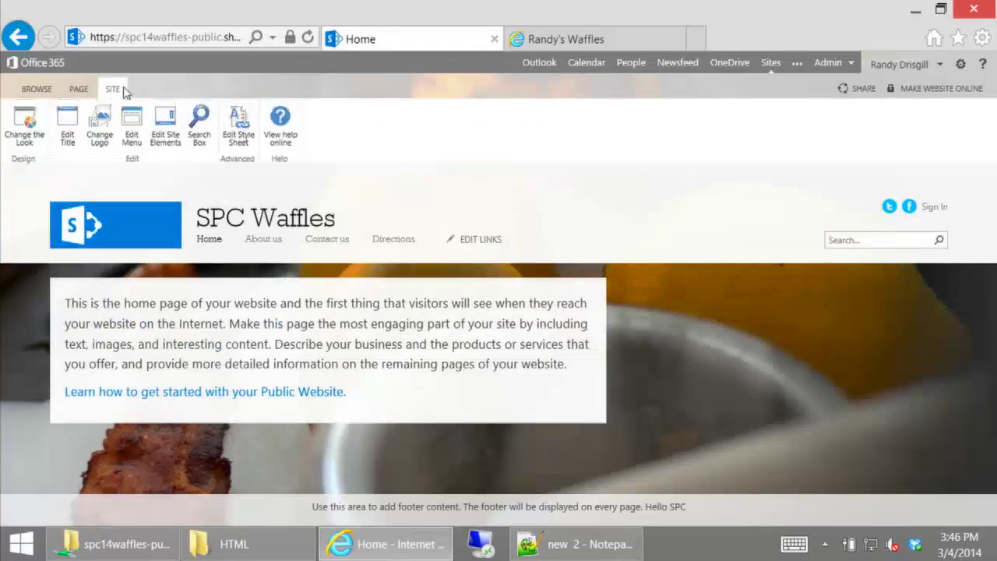
pyautogui.click(109, 129)
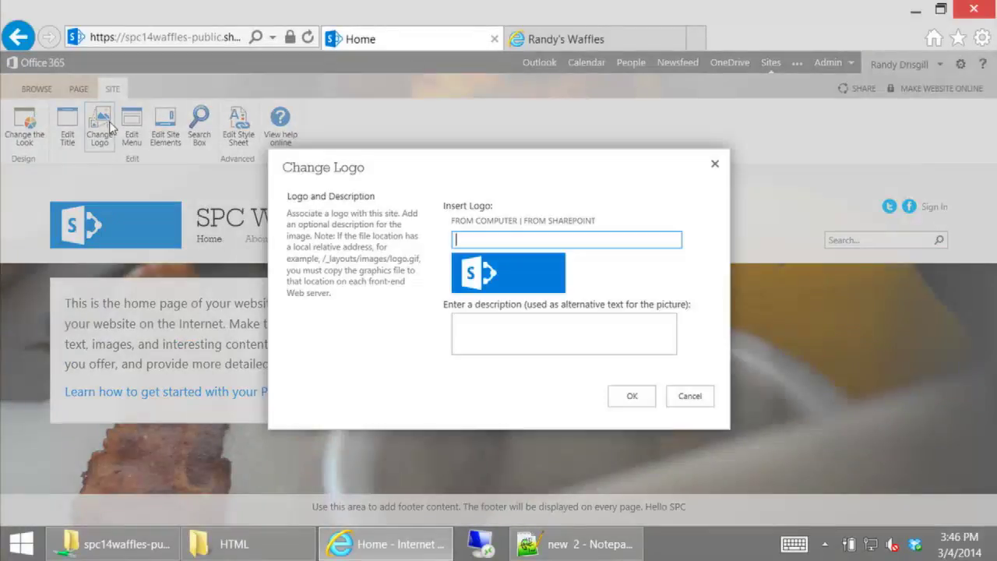
pyautogui.click(480, 222)
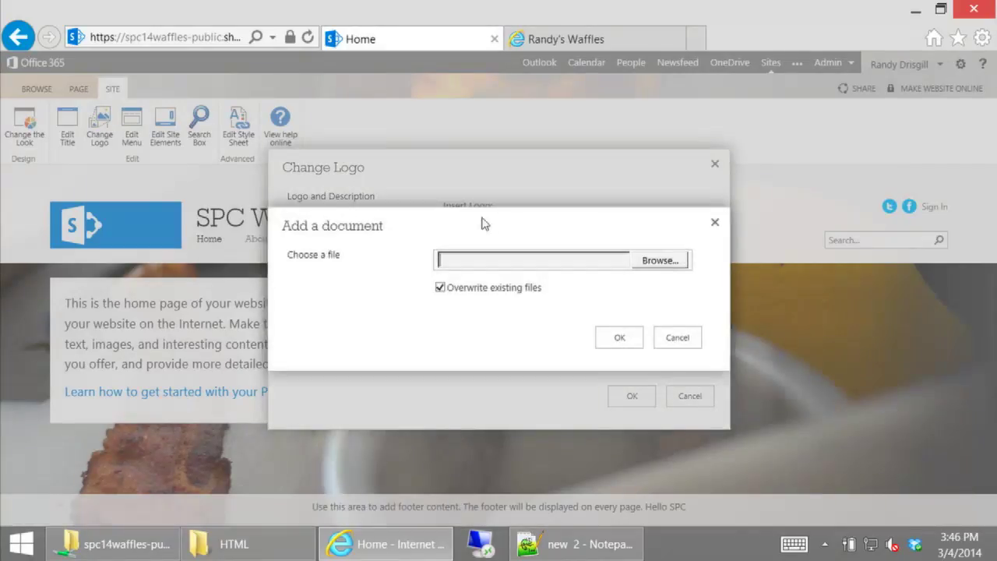
pyautogui.click(650, 261)
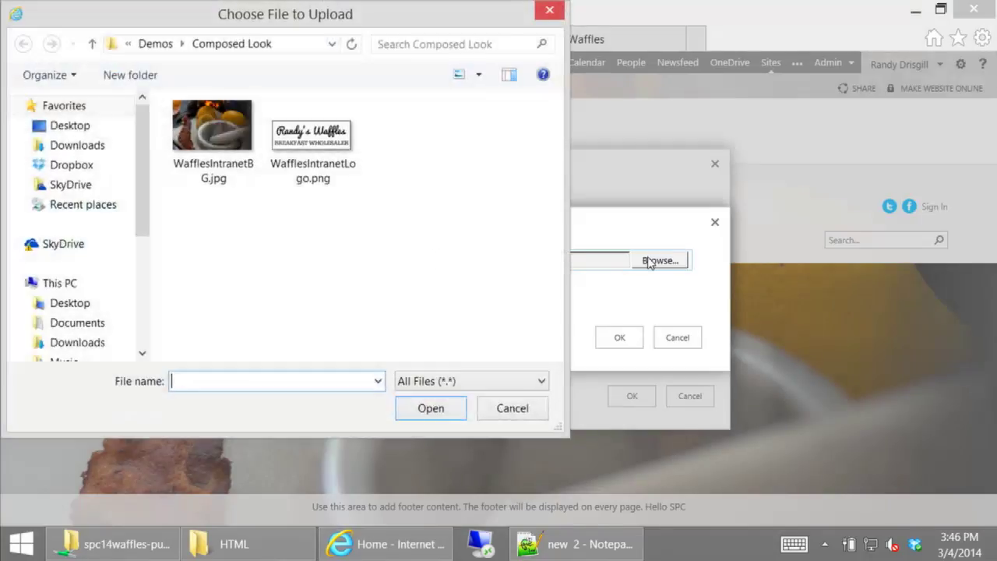
pyautogui.click(296, 148)
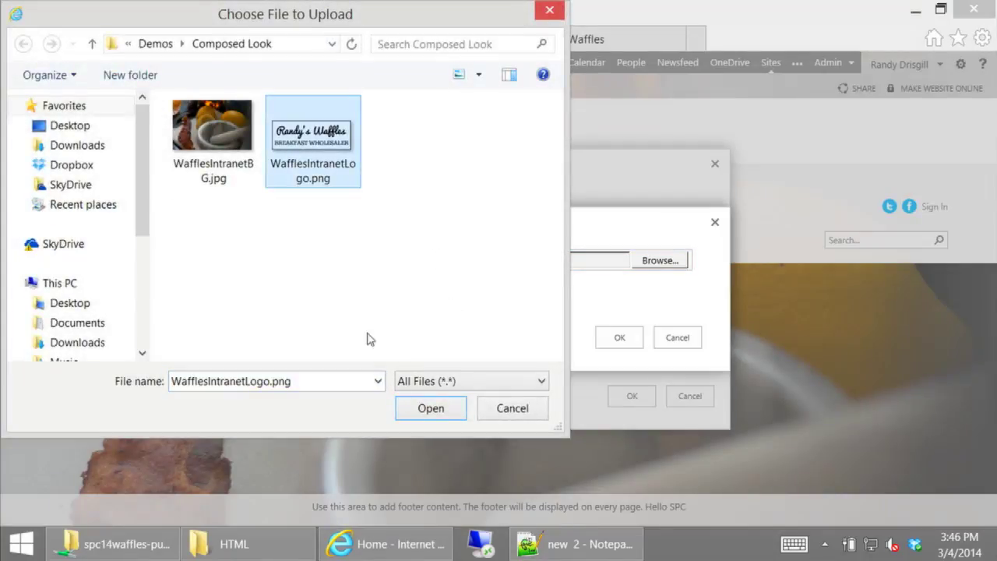
pyautogui.click(414, 411)
pyautogui.click(612, 333)
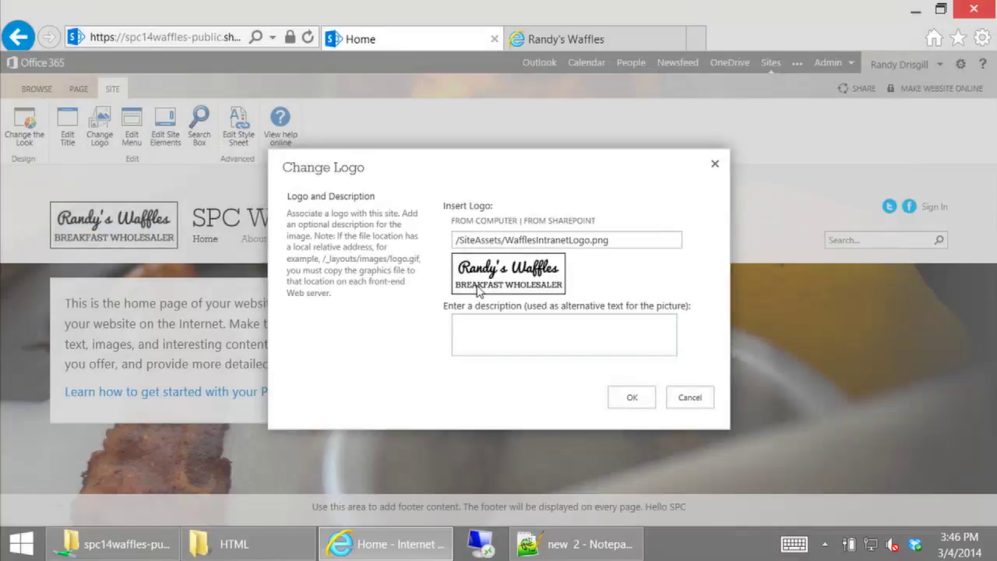
pyautogui.click(645, 398)
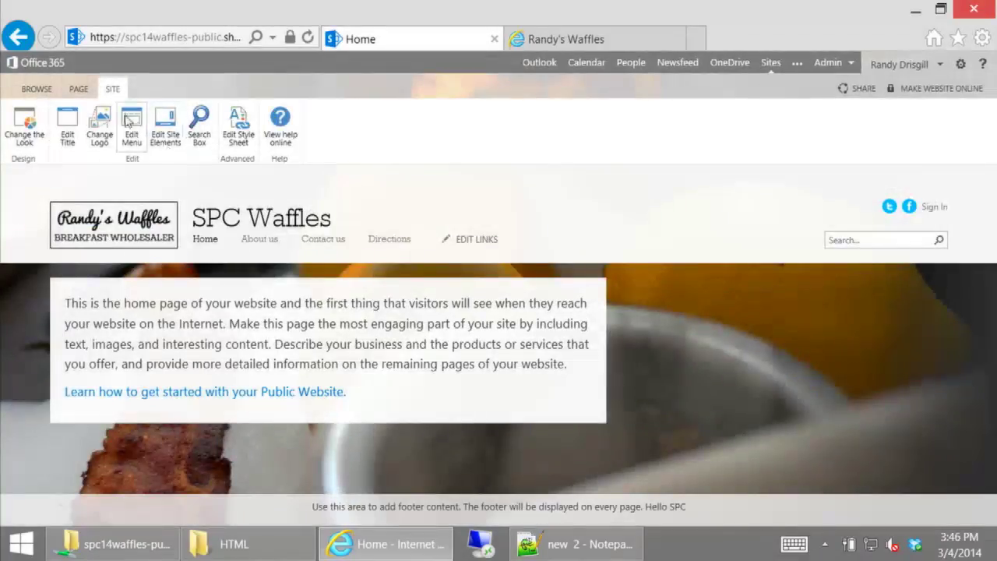
pyautogui.click(43, 91)
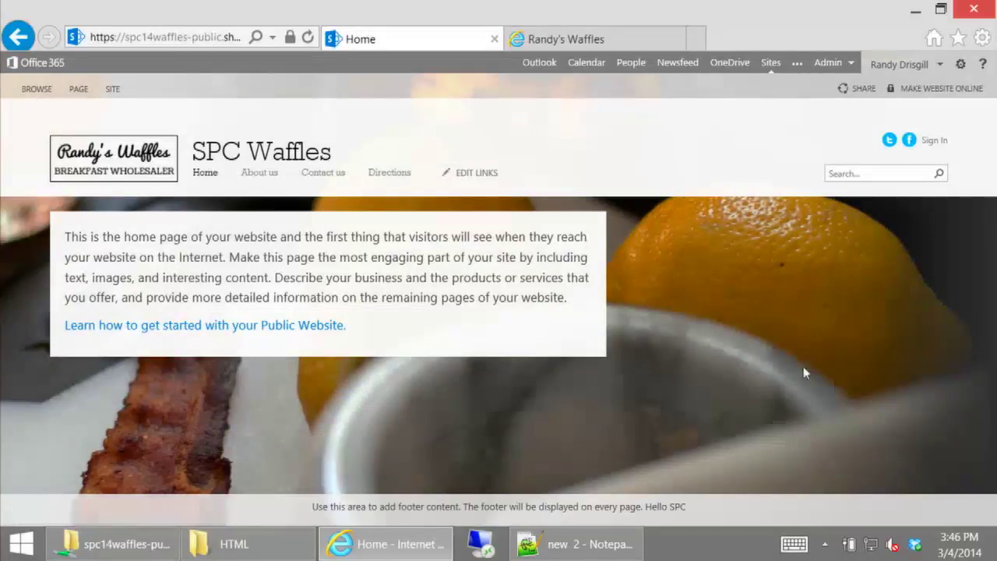
# View the About us page to check how the new look and logo appear there
pyautogui.click(129, 167)
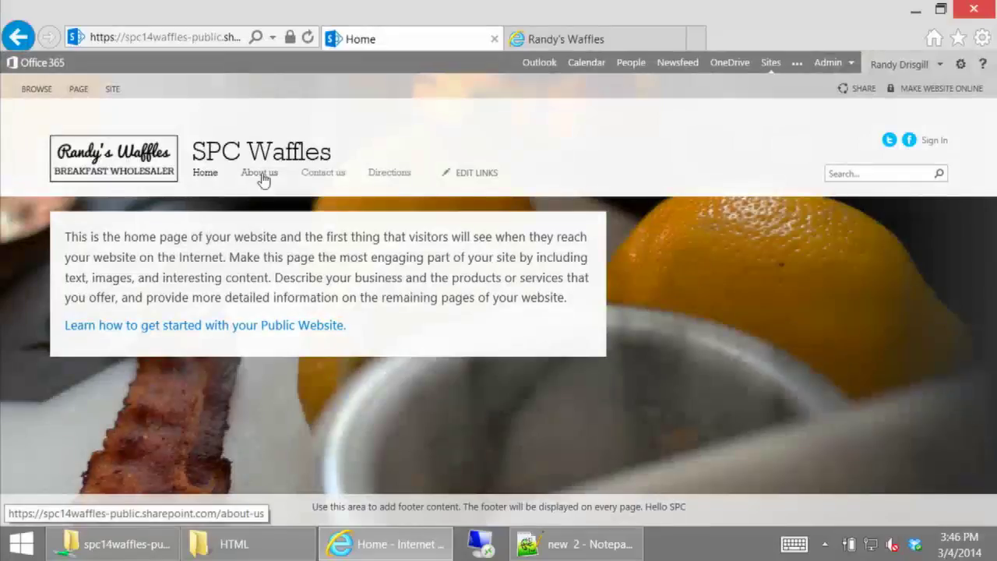
pyautogui.click(263, 175)
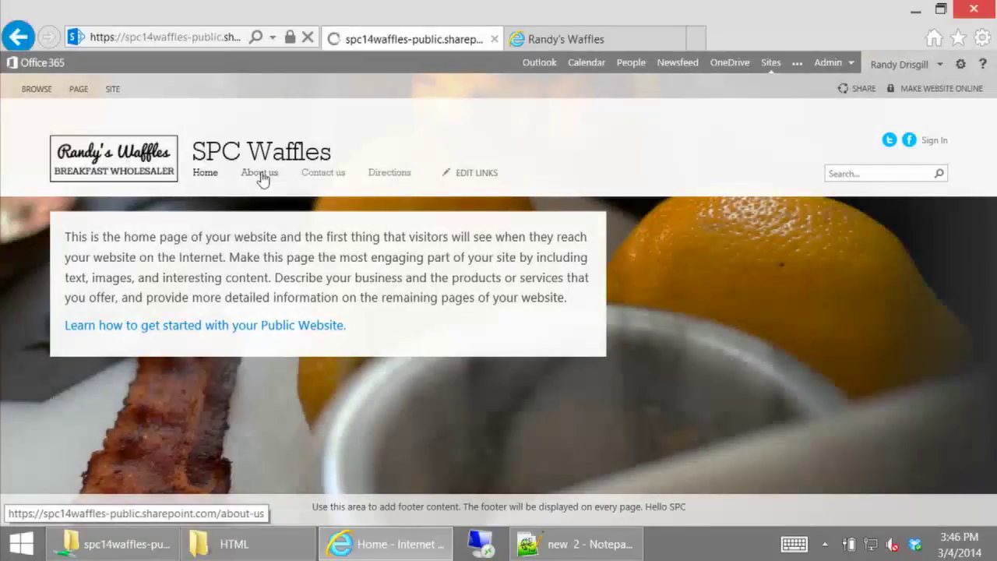
pyautogui.scroll(-1, 746, 392)
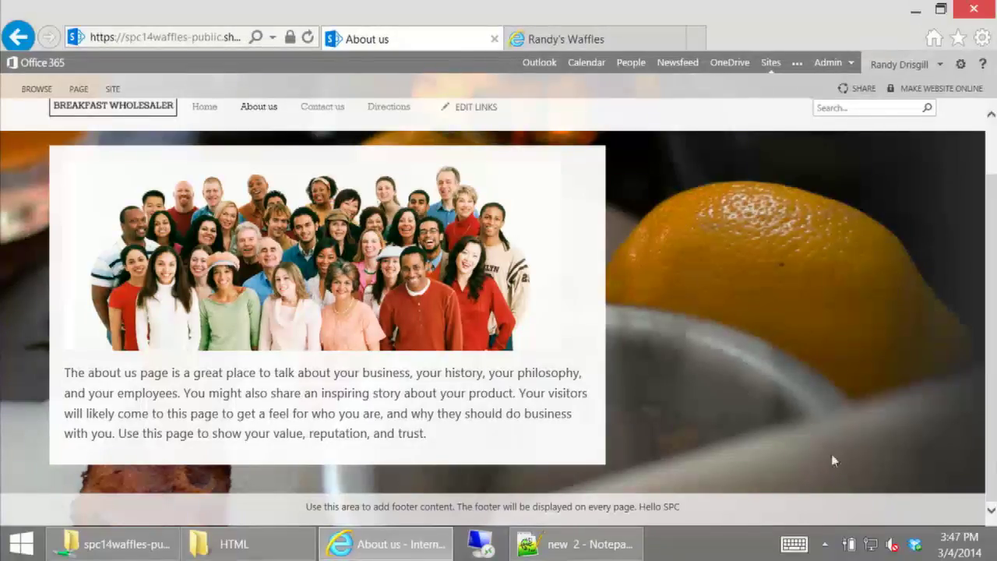
# Open the Change the look gallery from Site Settings and look through the available designs down to Default
pyautogui.click(960, 64)
pyautogui.click(926, 194)
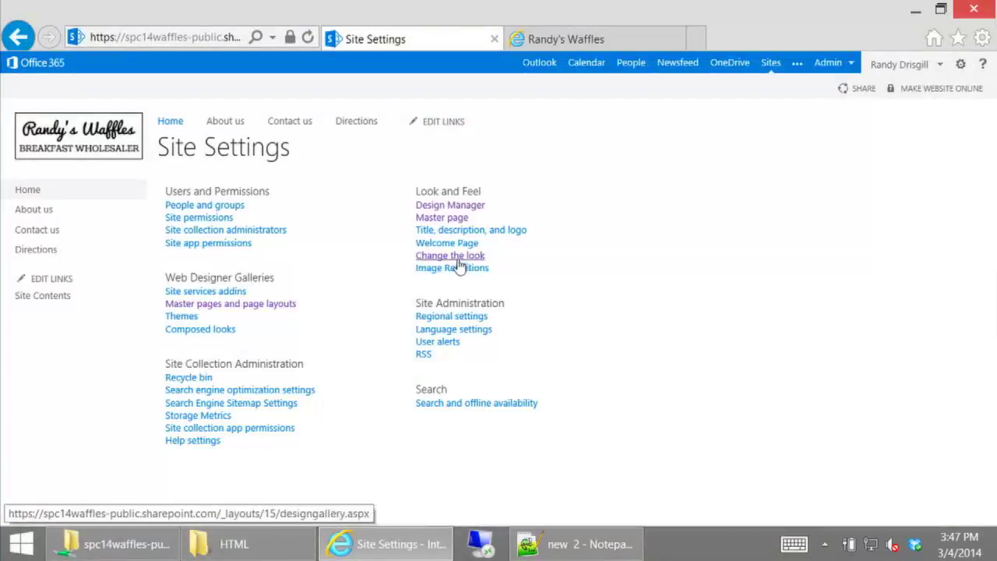
pyautogui.click(458, 258)
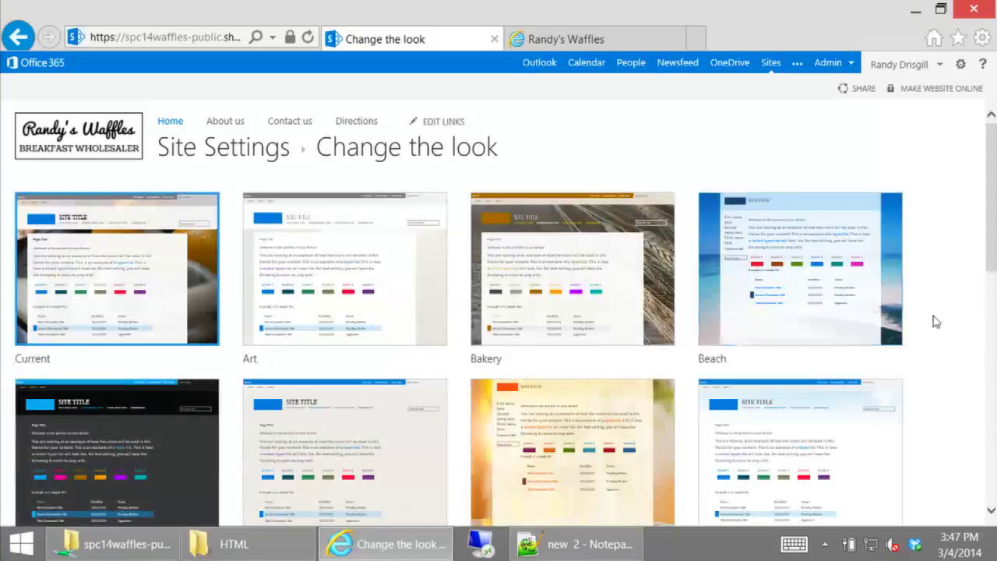
pyautogui.scroll(-5, 926, 319)
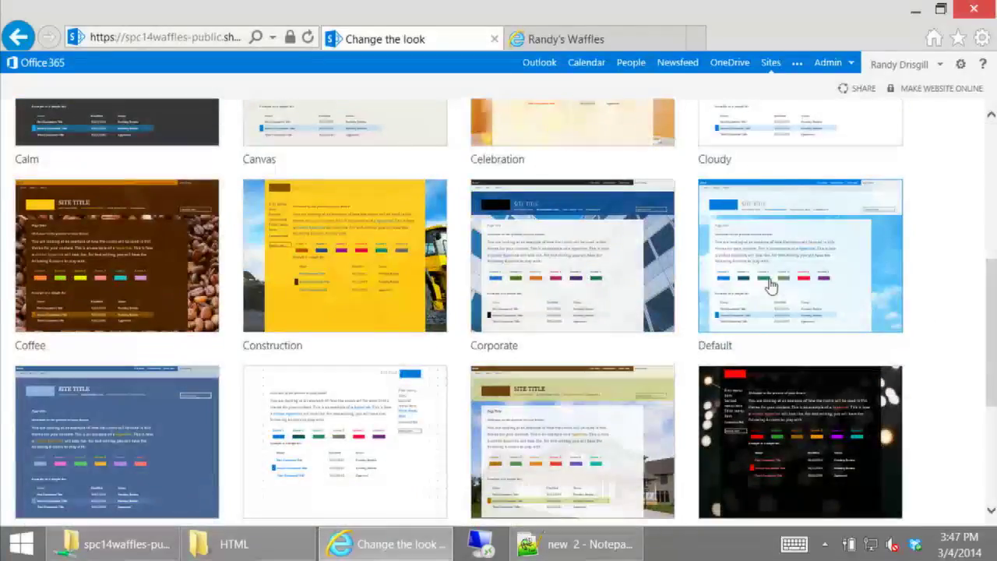
pyautogui.click(770, 286)
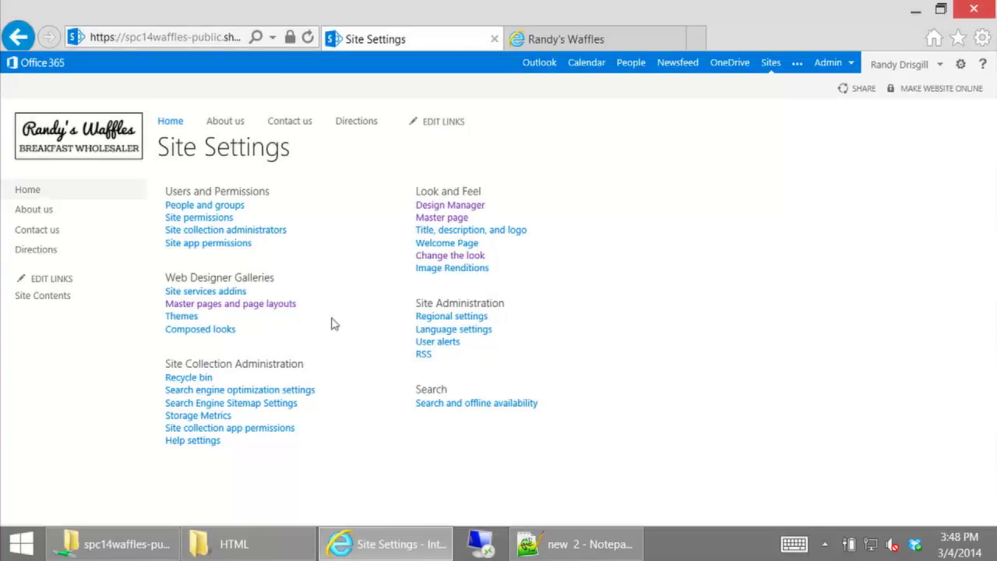
# Open the Composed Looks list among the Web Designer Galleries and look through its entries
pyautogui.moveTo(282, 281); pyautogui.dragTo(164, 279)
pyautogui.click(218, 335)
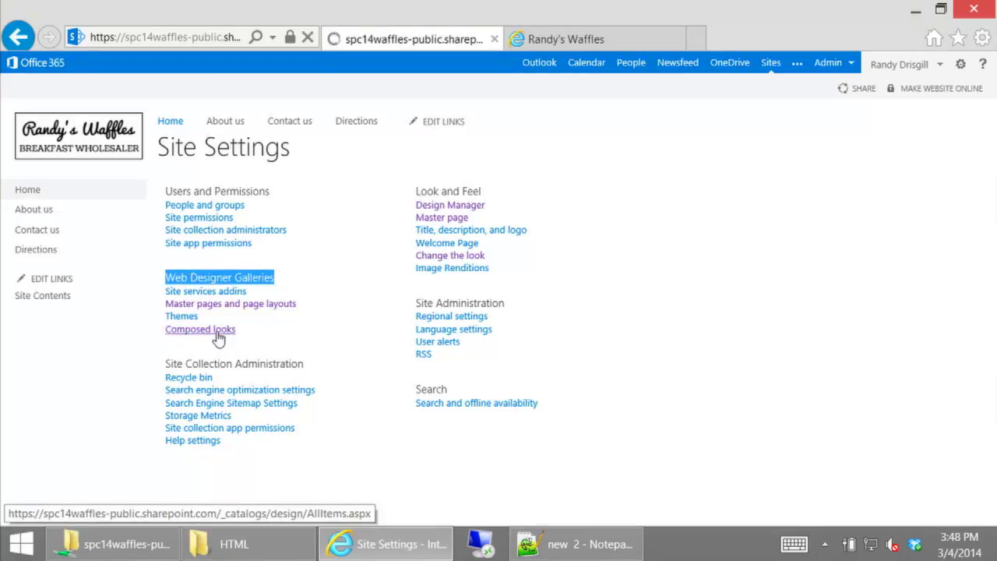
pyautogui.scroll(-3, 485, 227)
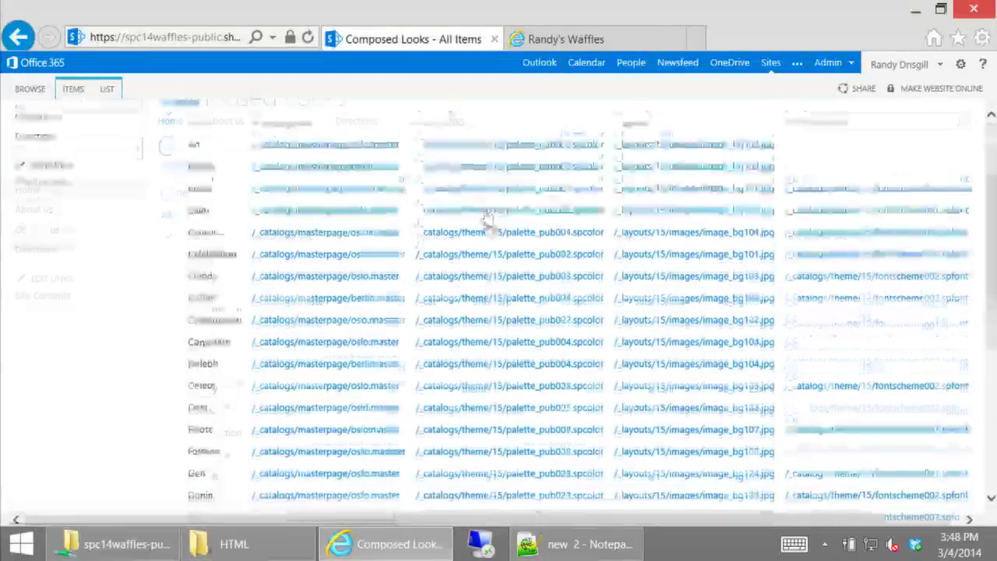
pyautogui.scroll(-3, 484, 227)
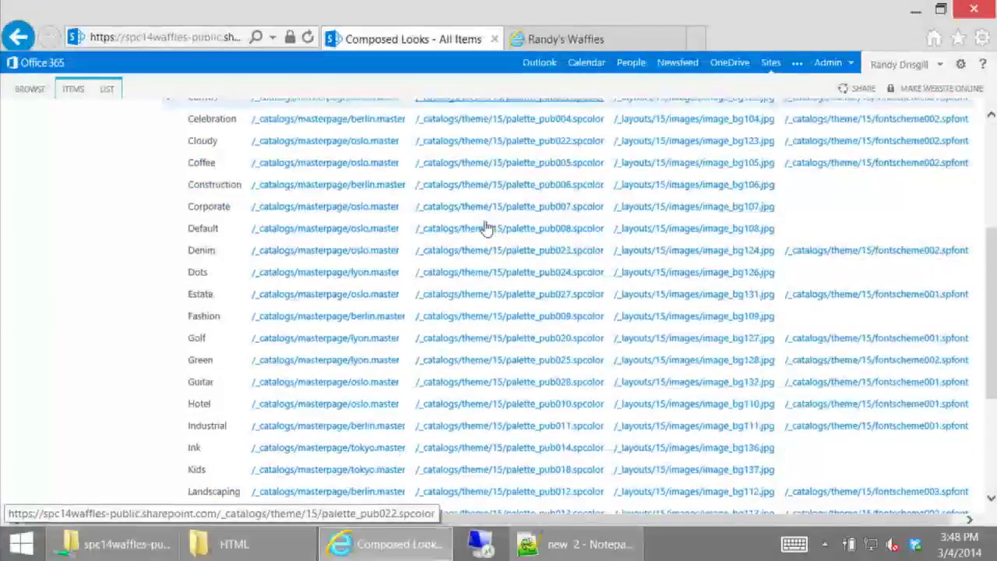
pyautogui.scroll(-1, 485, 227)
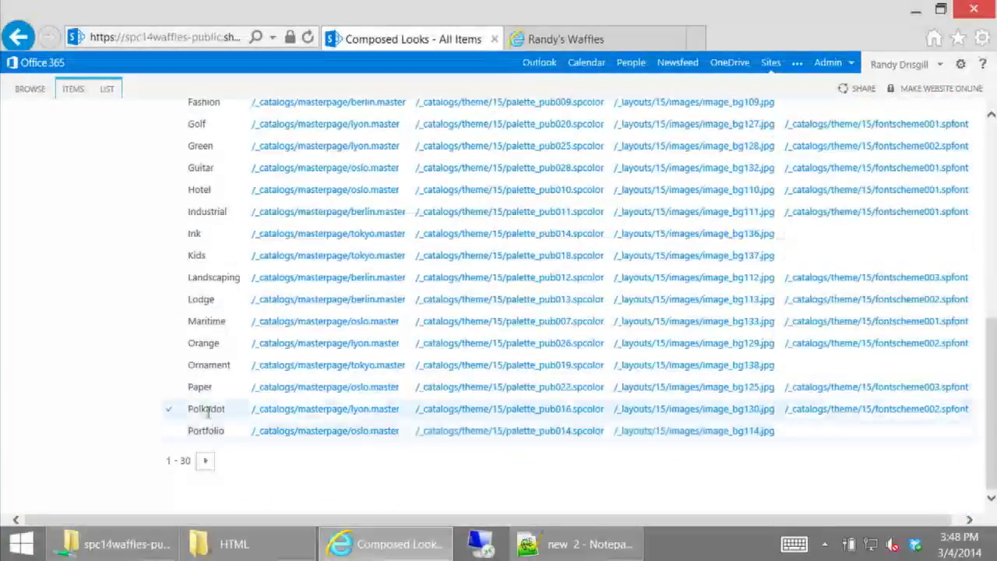
pyautogui.scroll(1, 226, 369)
pyautogui.scroll(5, 225, 350)
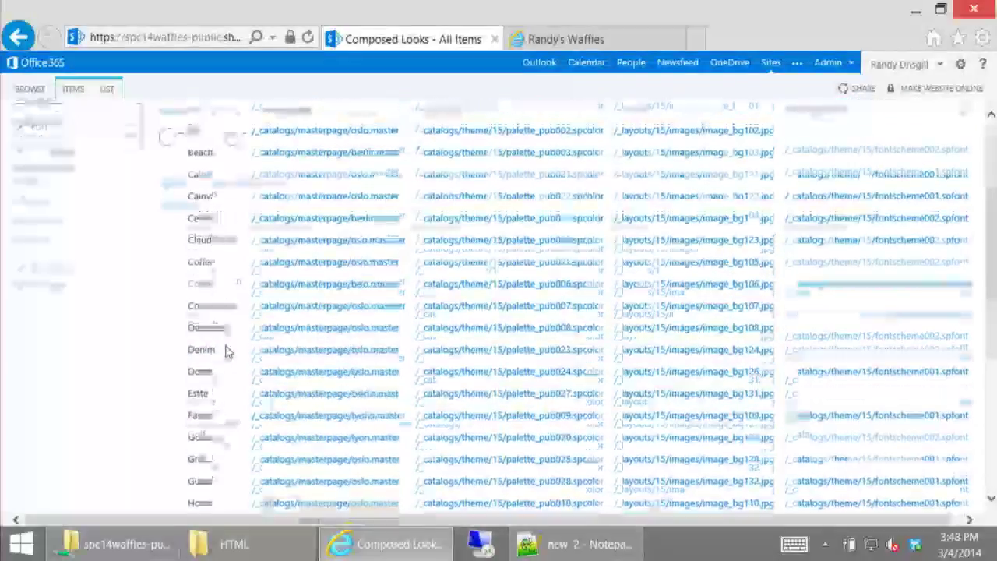
pyautogui.scroll(-5, 225, 350)
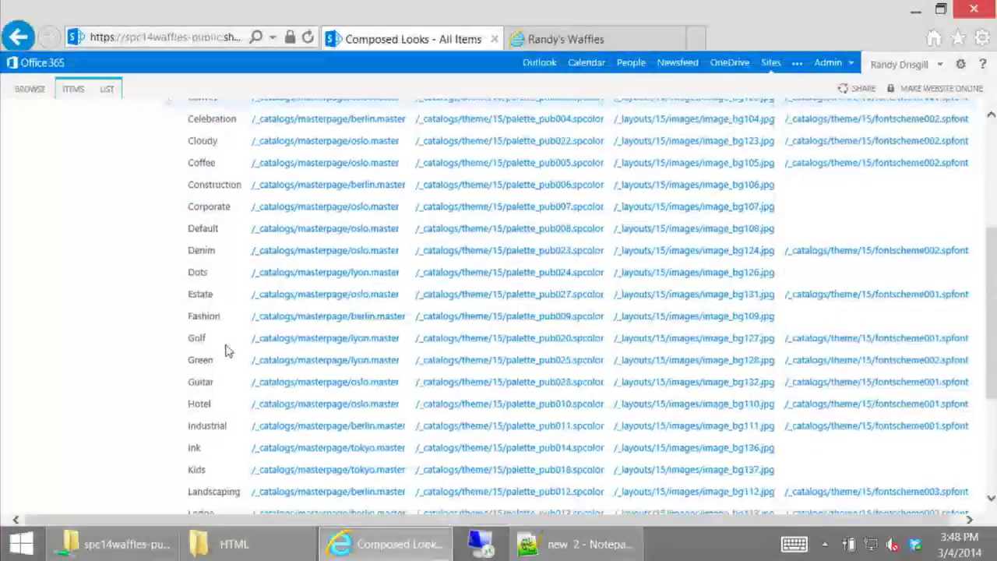
pyautogui.scroll(-3, 225, 351)
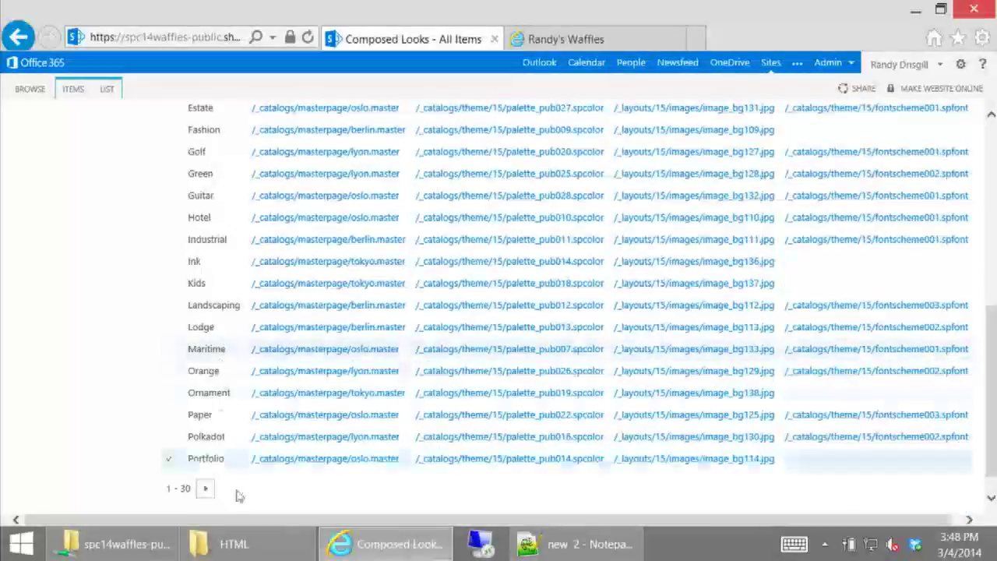
# Examine the Portfolio entry's master page URL and compare the theme, image and font scheme URLs across the list
pyautogui.moveTo(397, 461); pyautogui.dragTo(316, 465)
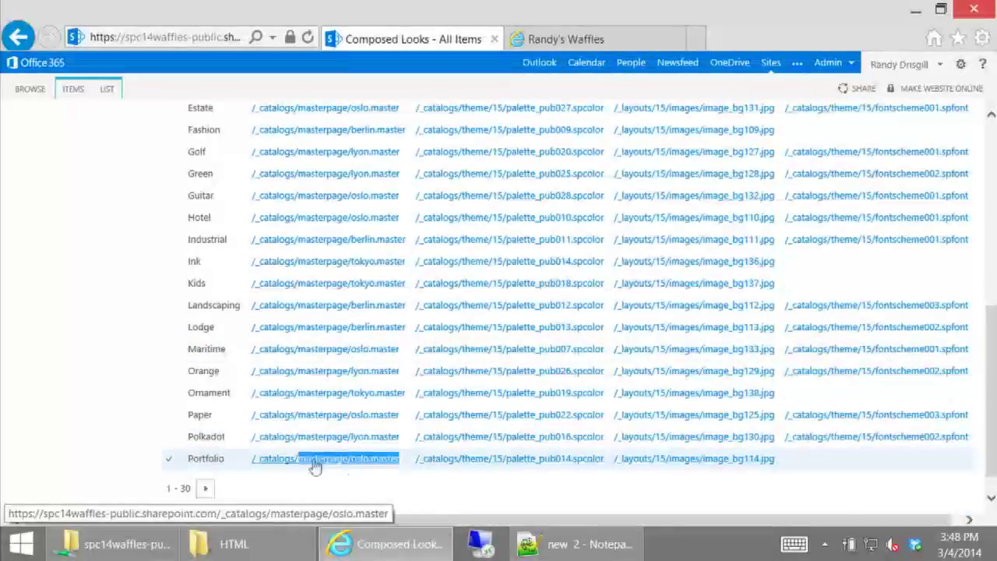
pyautogui.click(345, 468)
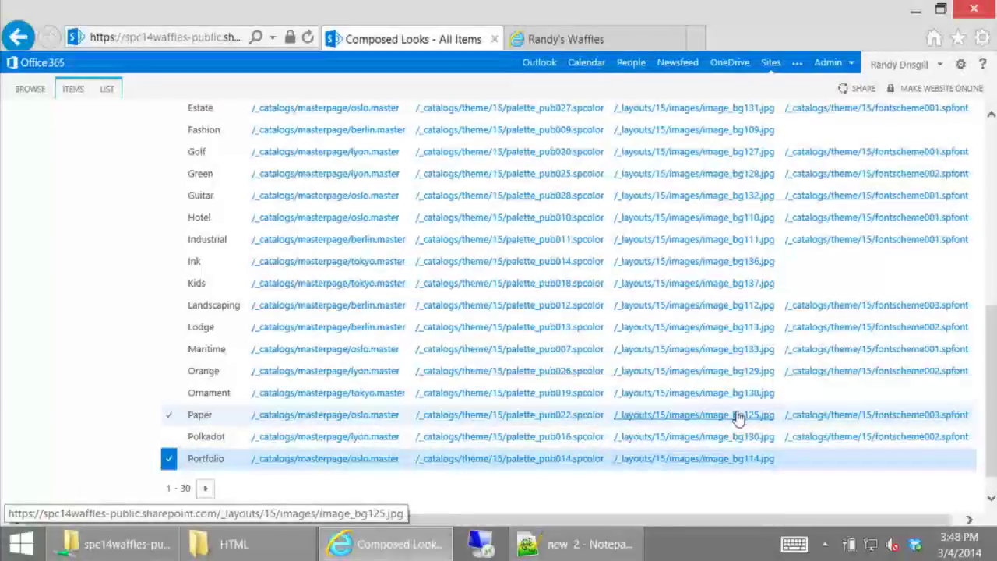
pyautogui.scroll(10, 736, 418)
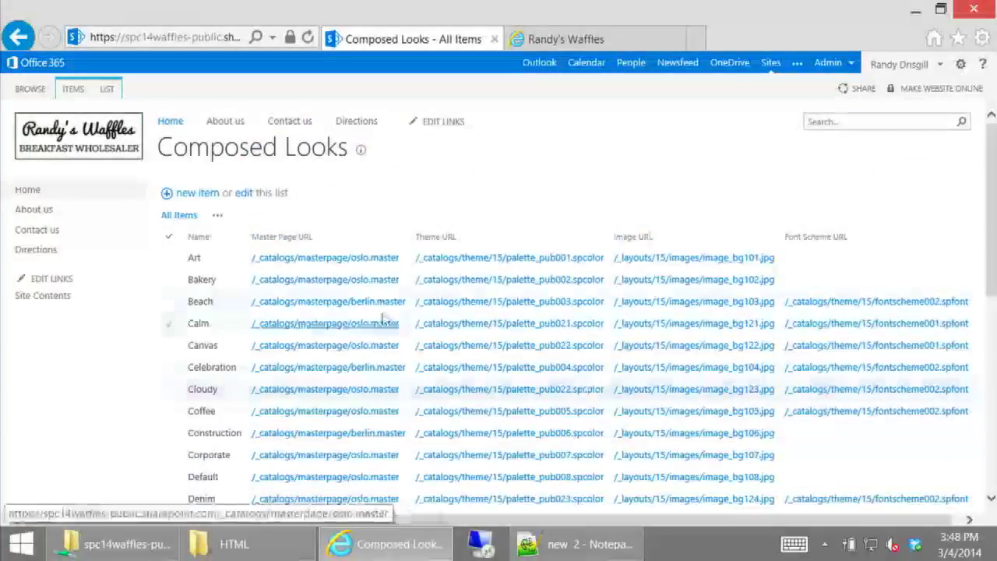
pyautogui.scroll(-3, 440, 226)
pyautogui.scroll(-7, 440, 226)
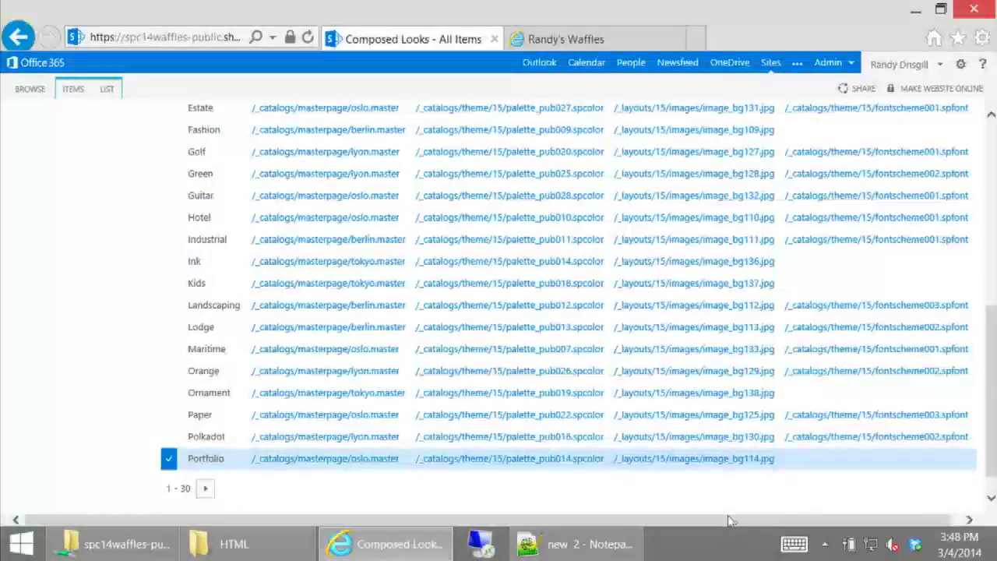
pyautogui.scroll(3, 125, 265)
# Return to Site Settings and open the Themes gallery
pyautogui.click(28, 39)
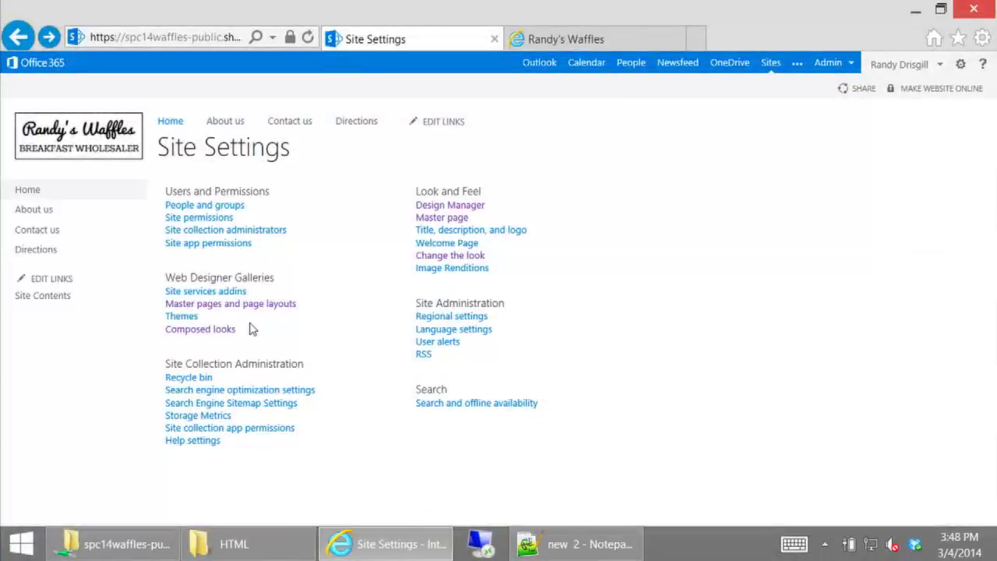
pyautogui.click(189, 321)
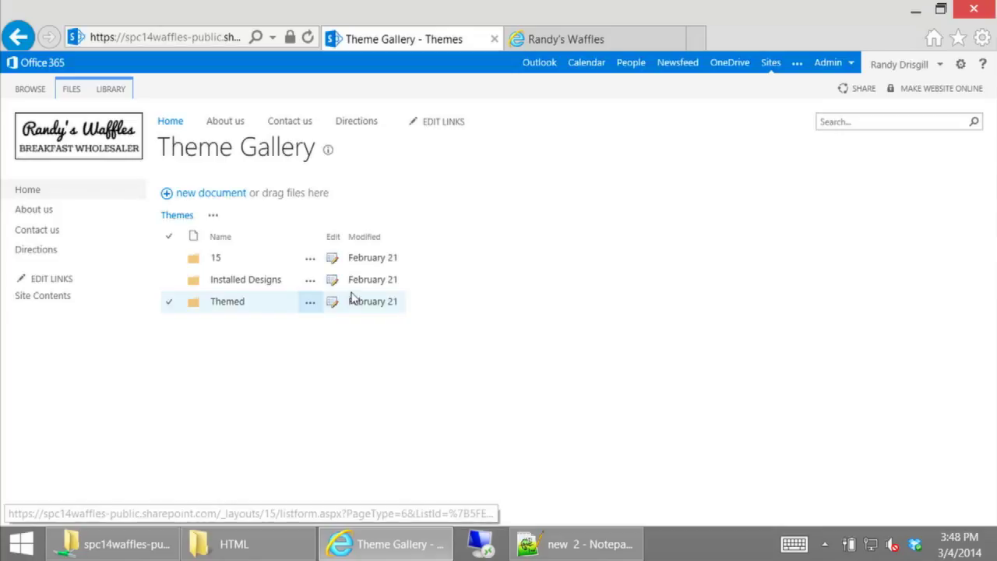
# Open the 15 folder in the Theme Gallery and look through its font scheme and colour palette files
pyautogui.click(217, 260)
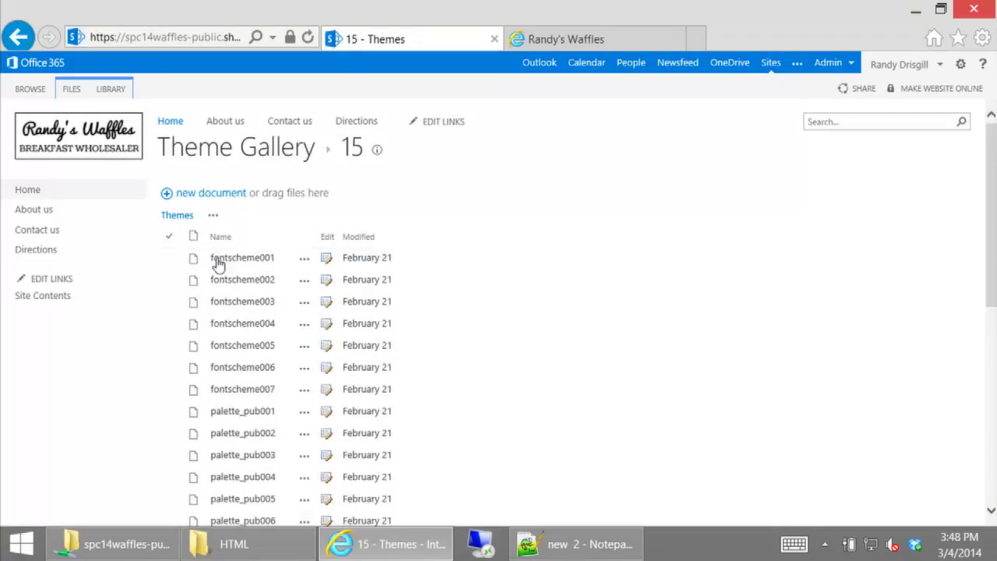
pyautogui.click(18, 36)
pyautogui.click(216, 258)
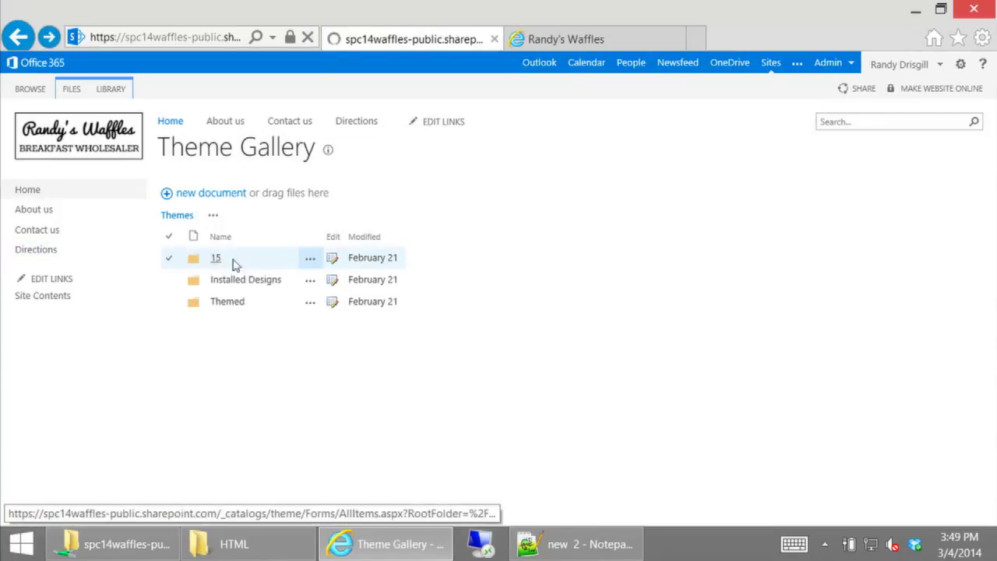
pyautogui.scroll(-6, 623, 358)
pyautogui.scroll(6, 262, 378)
pyautogui.scroll(-5, 267, 379)
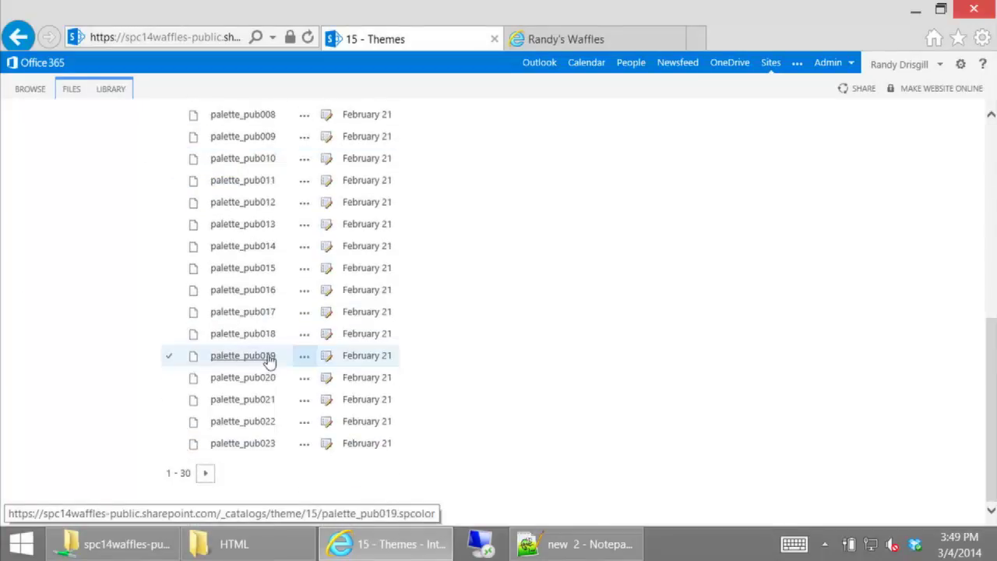
# Look at the file actions offered for palette_pub023, including downloading a copy, without choosing one
pyautogui.click(304, 443)
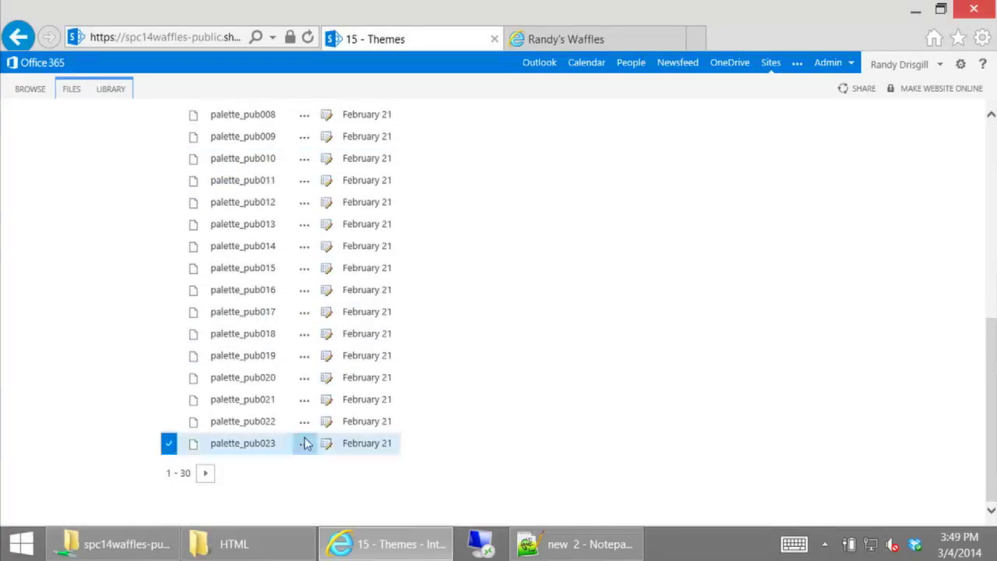
pyautogui.click(438, 517)
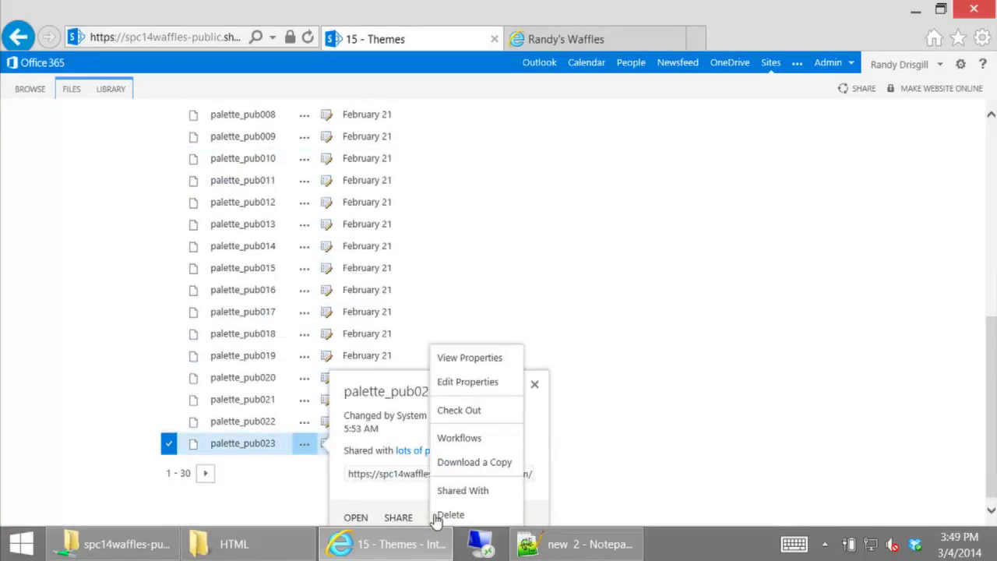
pyautogui.click(696, 410)
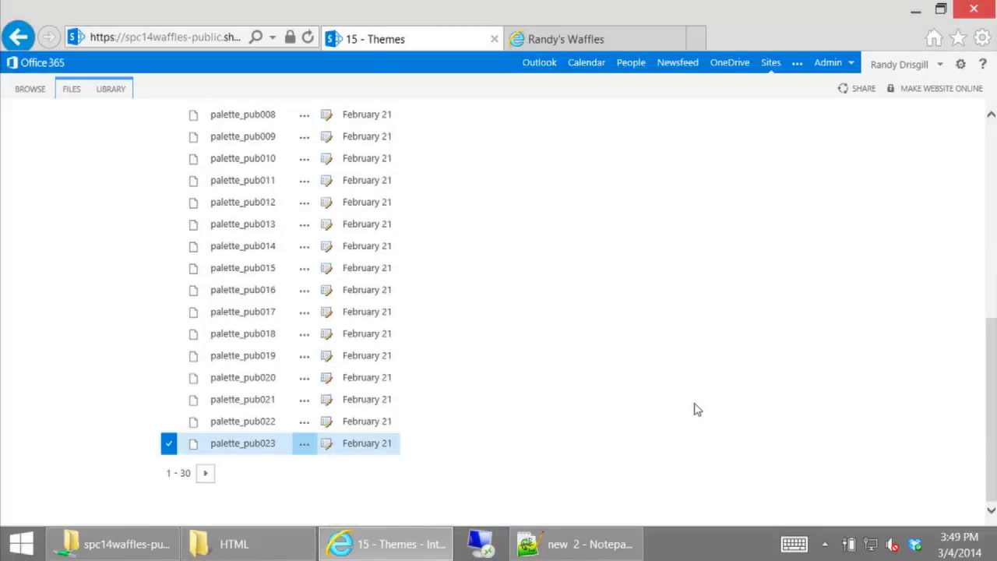
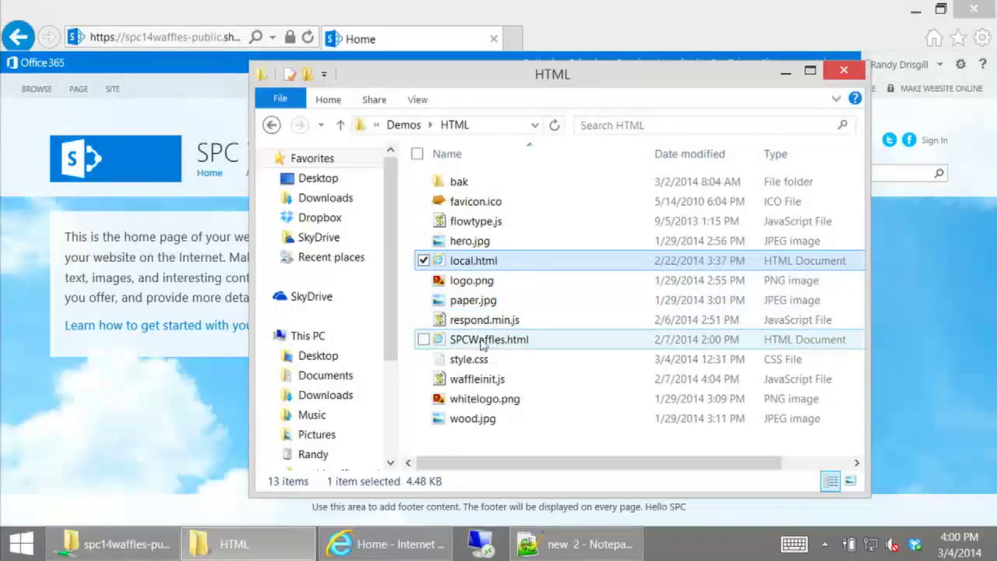
# Open local.html from the HTML demo folder in the browser and look over the full-width page from header to footer
pyautogui.doubleClick(471, 264)
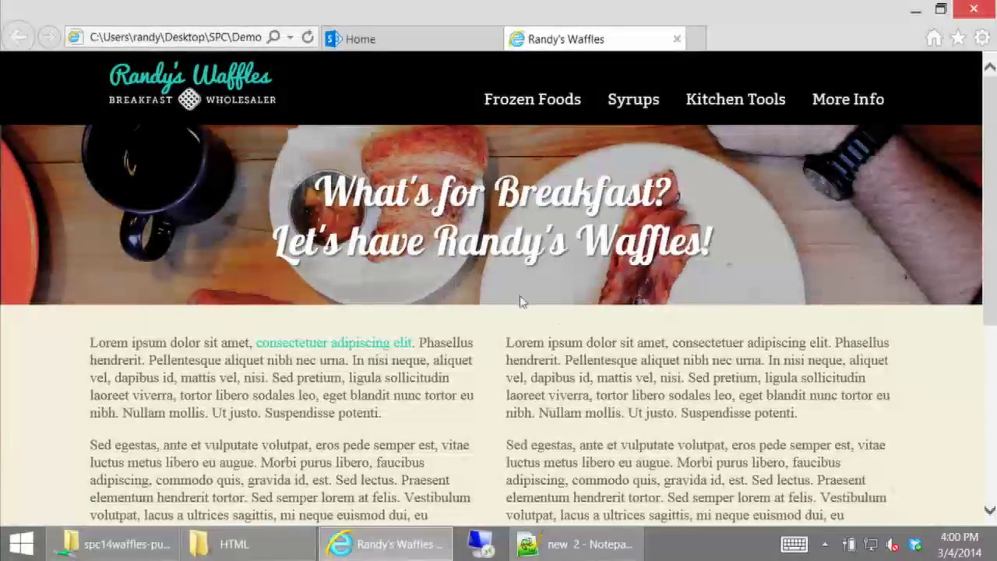
pyautogui.scroll(-5, 645, 304)
pyautogui.scroll(5, 639, 315)
pyautogui.scroll(-5, 639, 316)
pyautogui.scroll(5, 637, 319)
pyautogui.scroll(-5, 637, 320)
pyautogui.scroll(5, 637, 327)
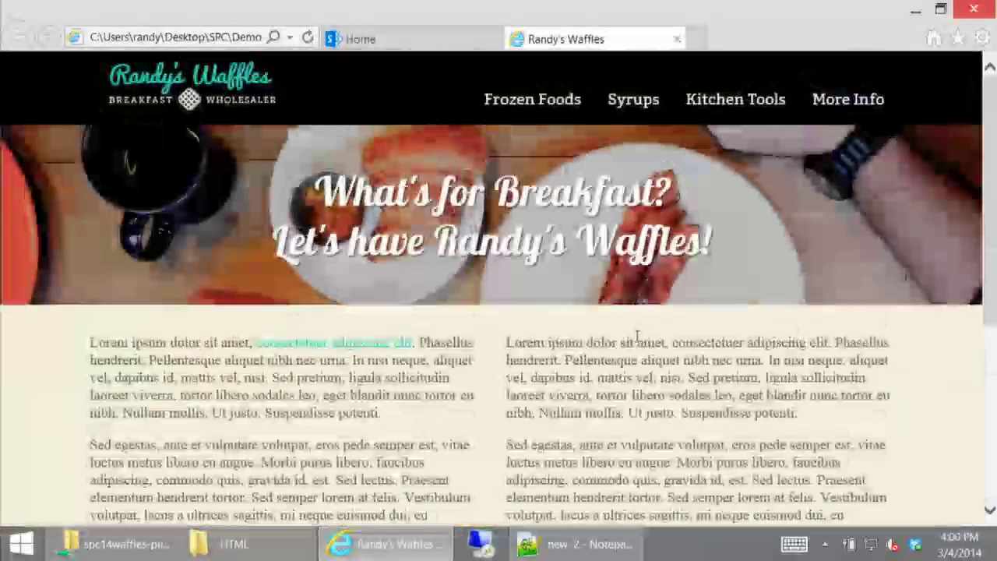
pyautogui.scroll(-5, 637, 335)
pyautogui.scroll(5, 637, 334)
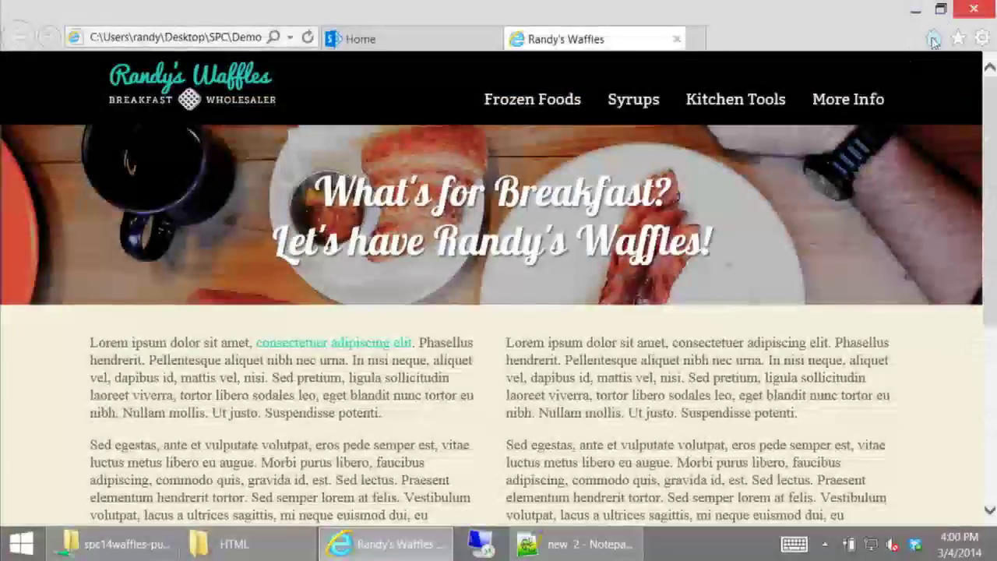
# Shrink the browser window to phone width, inspect the page's stacked navigation and single-column content, and widen the window again
pyautogui.click(940, 9)
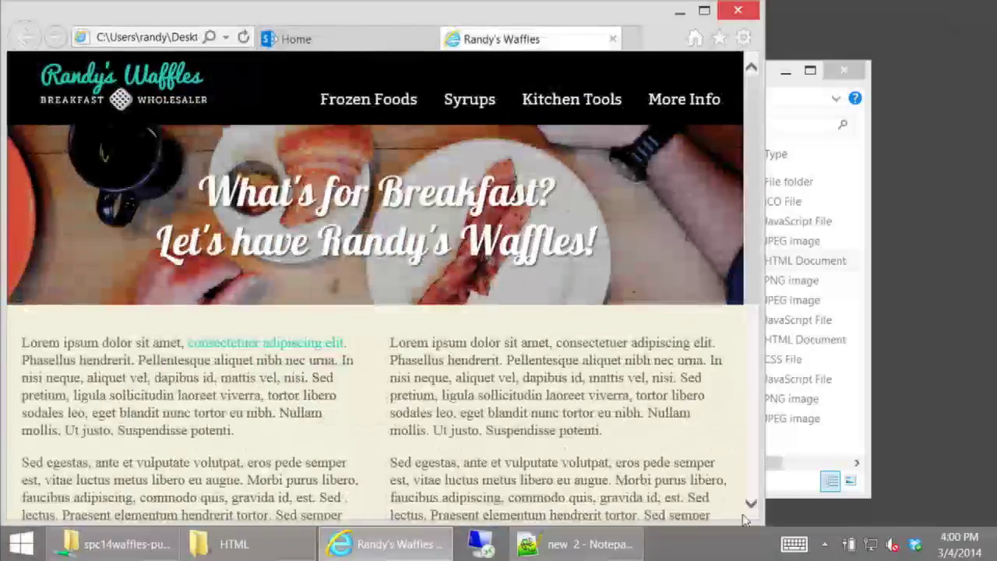
pyautogui.moveTo(765, 498); pyautogui.dragTo(282, 350)
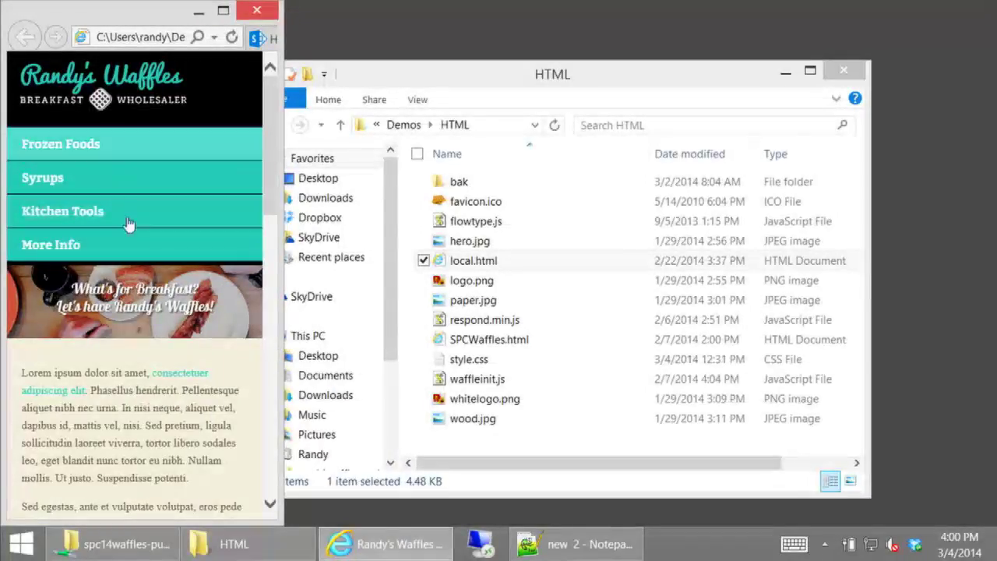
pyautogui.scroll(-15, 166, 242)
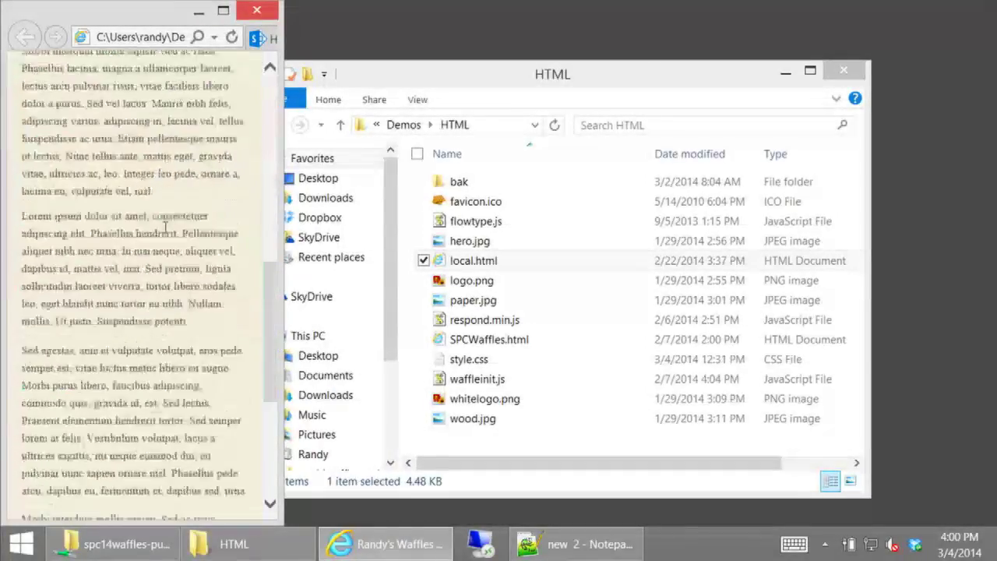
pyautogui.scroll(10, 161, 221)
pyautogui.scroll(6, 161, 222)
pyautogui.moveTo(283, 128); pyautogui.dragTo(635, 140)
# Open SPCWaffles.html and style.css together from the HTML folder in Notepad++, and enlarge the code text
pyautogui.click(690, 89)
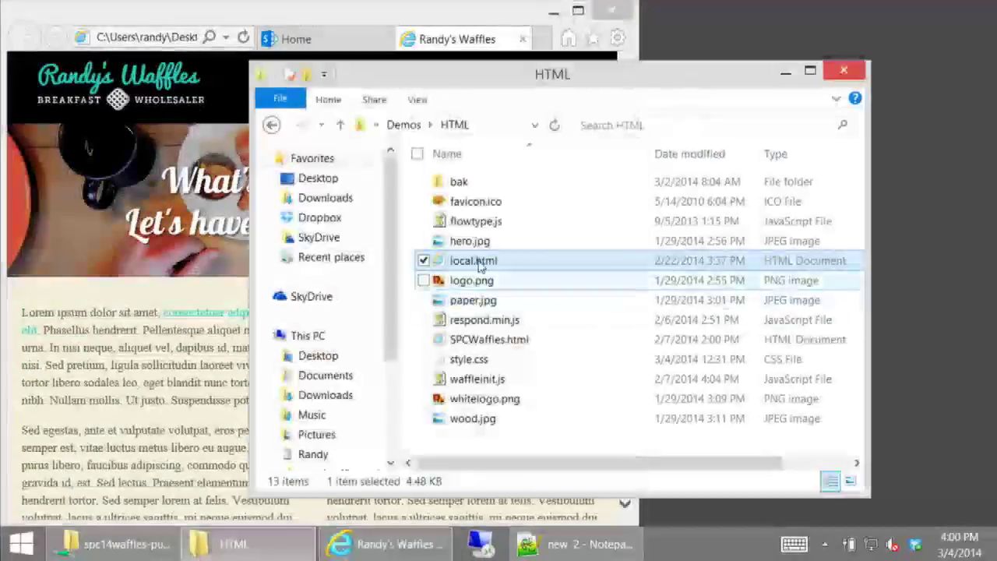
pyautogui.click(461, 339)
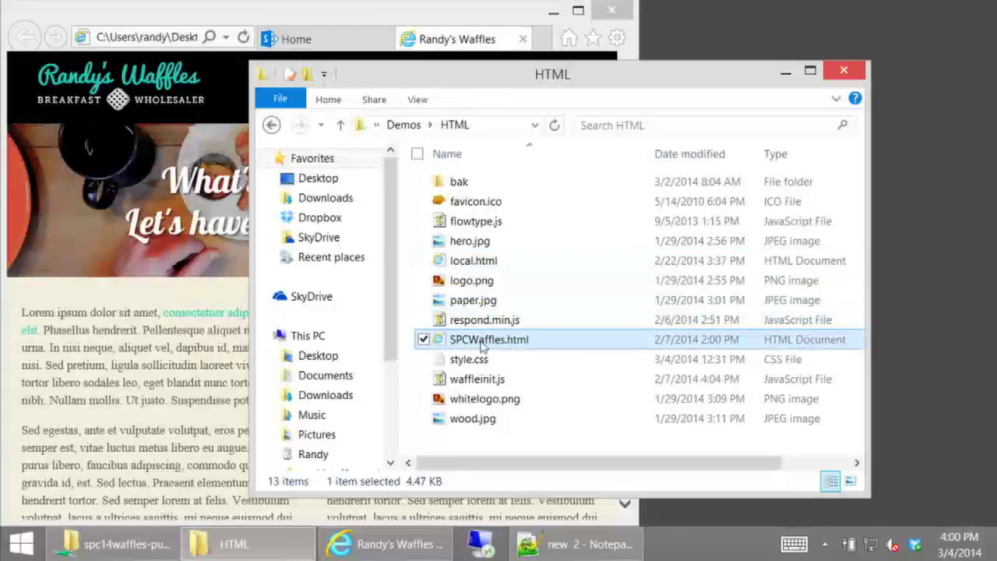
pyautogui.keyDown('ctrl'); pyautogui.click(469, 361); pyautogui.keyUp('ctrl')
pyautogui.rightClick(469, 361)
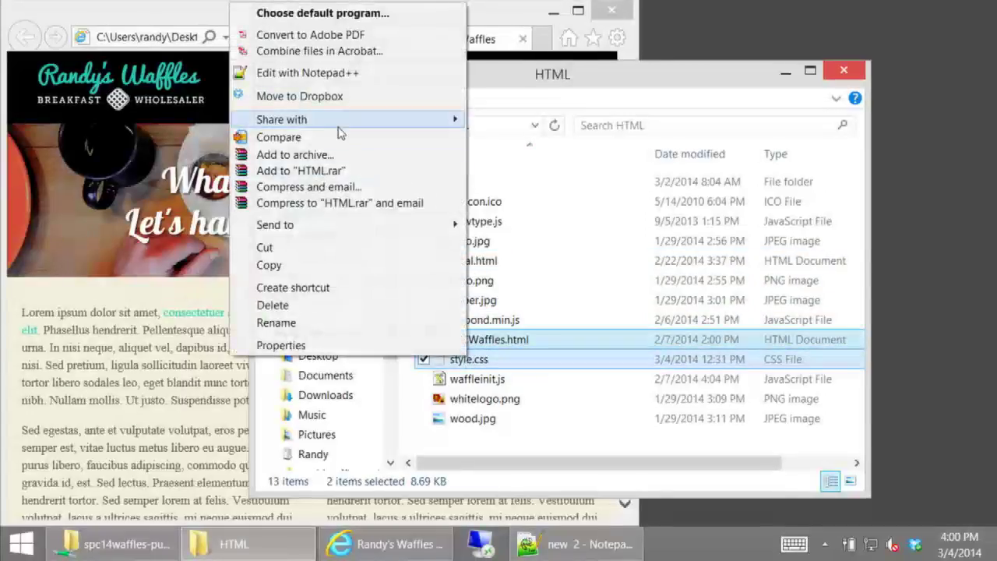
pyautogui.click(343, 73)
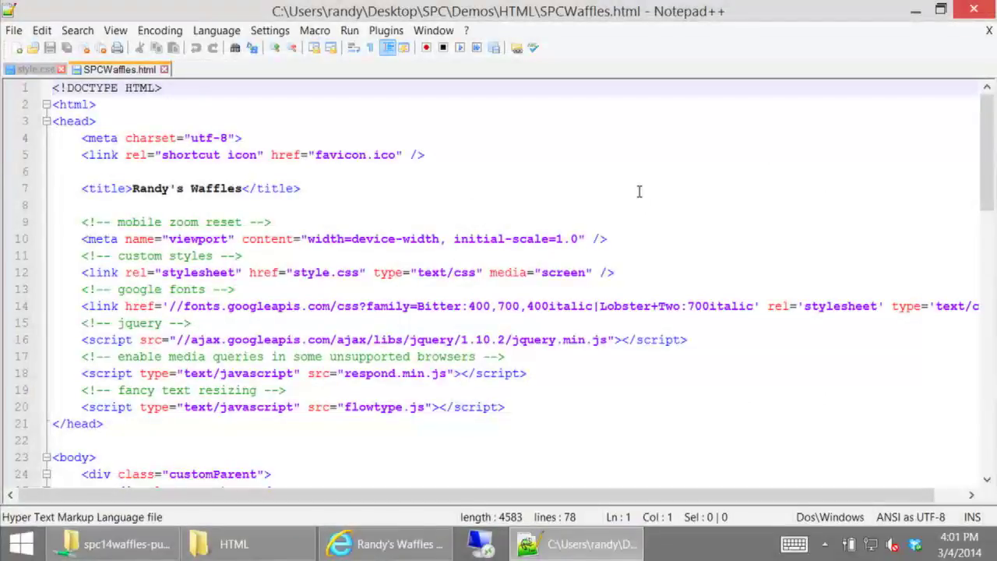
pyautogui.scroll(2, 675, 202)
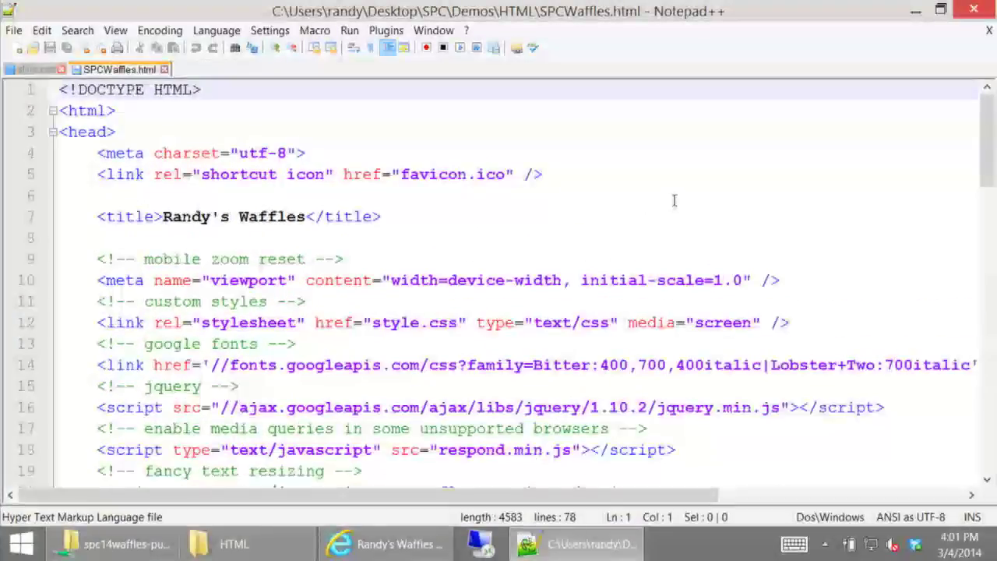
# Examine the doctype, the viewport meta tag and the style.css link at the start of SPCWaffles.html
pyautogui.click(704, 204)
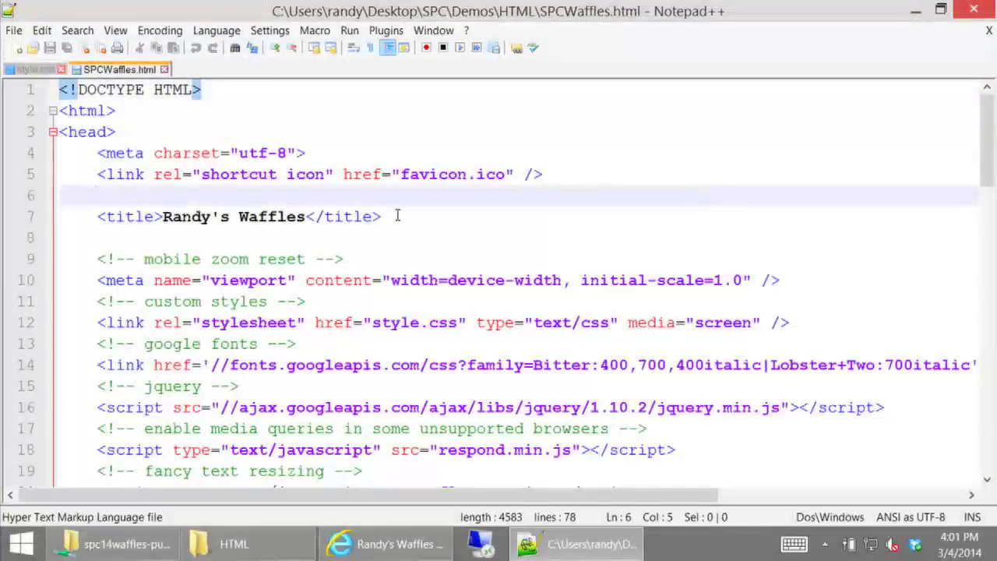
pyautogui.click(246, 89)
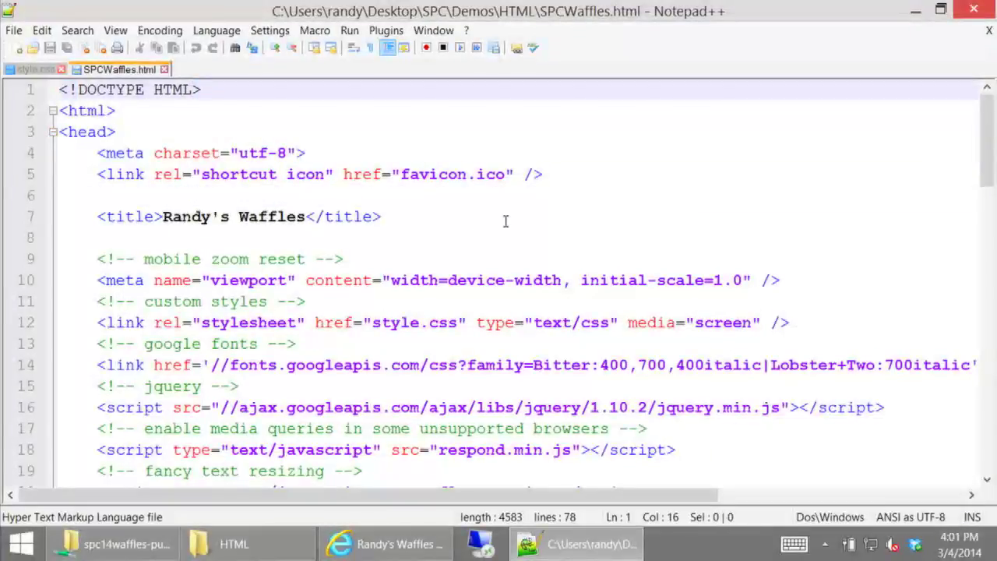
pyautogui.scroll(-2, 505, 221)
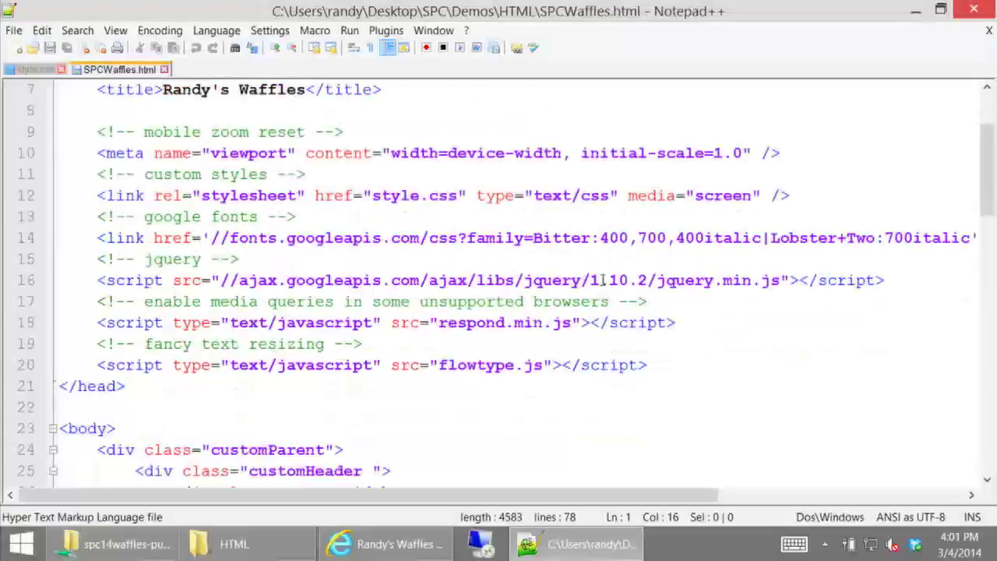
pyautogui.moveTo(780, 153); pyautogui.dragTo(99, 153)
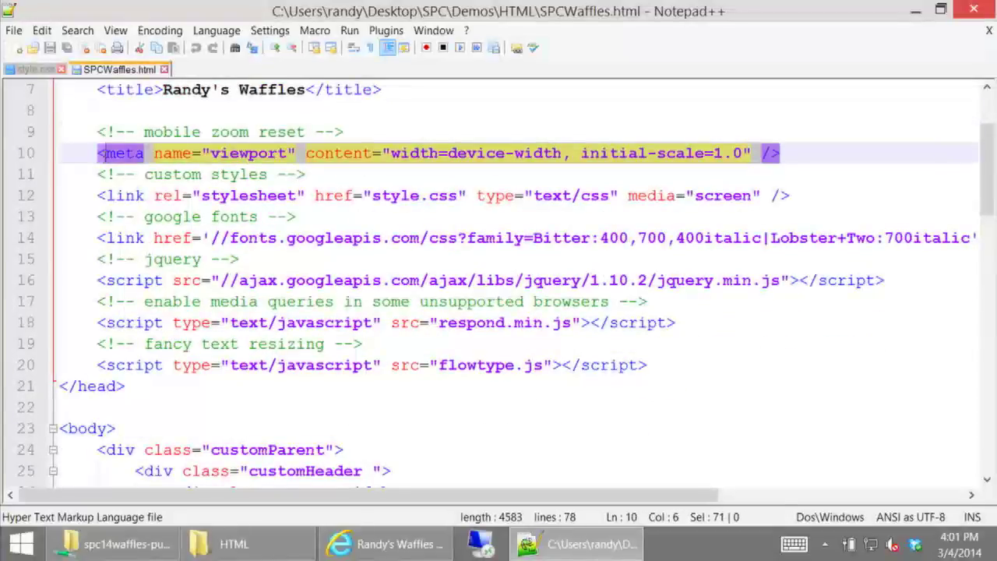
pyautogui.doubleClick(395, 195)
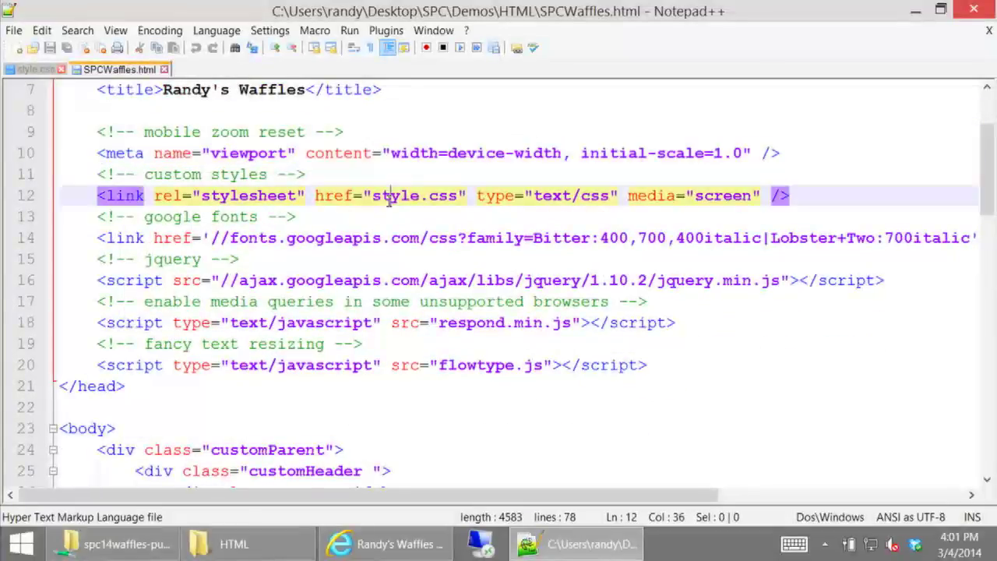
# Examine the head references to Google Fonts, jQuery, respond.min.js and flowtype.js
pyautogui.doubleClick(308, 239)
pyautogui.scroll(-2, 407, 251)
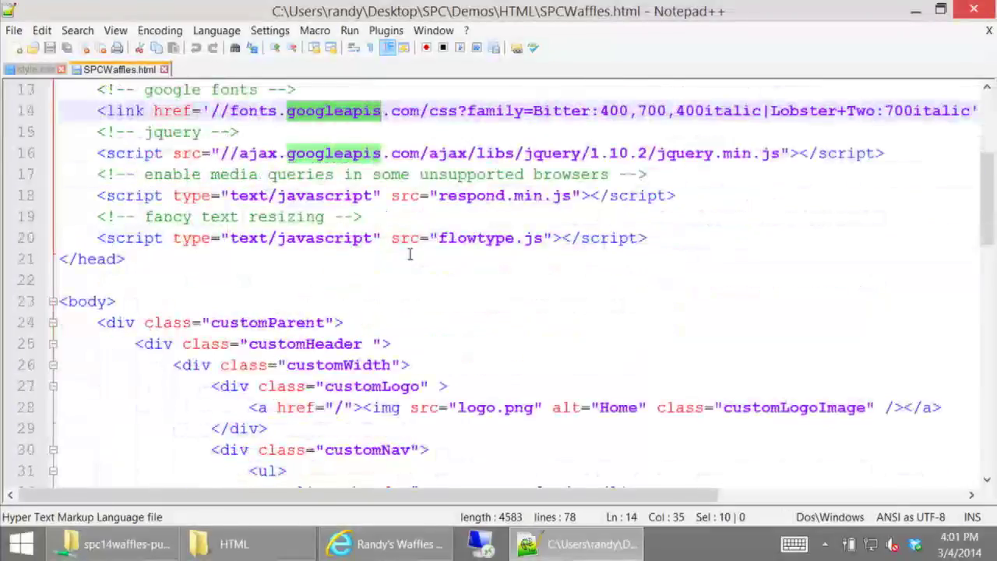
pyautogui.doubleClick(671, 152)
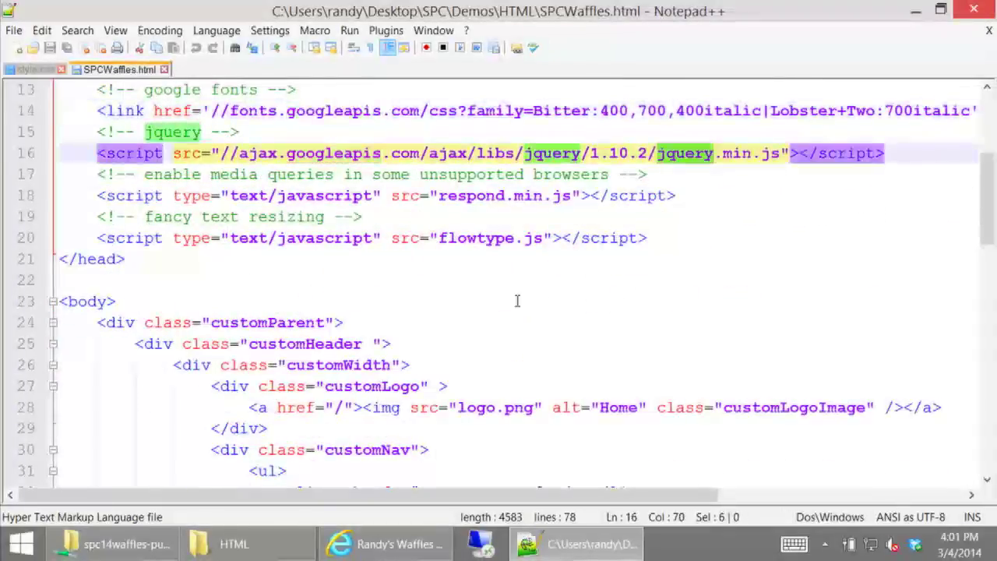
pyautogui.doubleClick(482, 196)
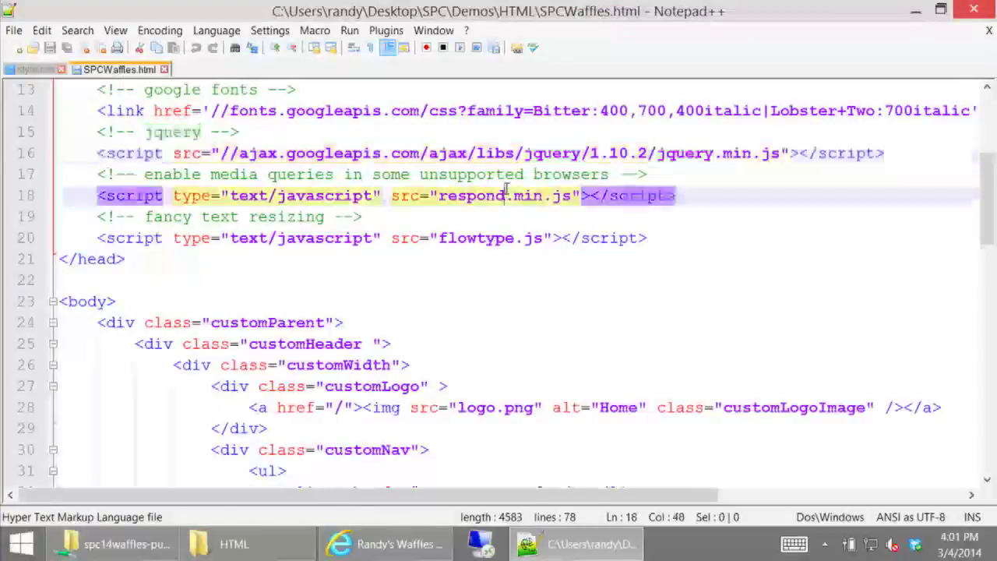
pyautogui.doubleClick(461, 238)
# Read through the body markup, from the customHeader logo and navigation through the customBody columns to the customFooter
pyautogui.scroll(-2, 331, 306)
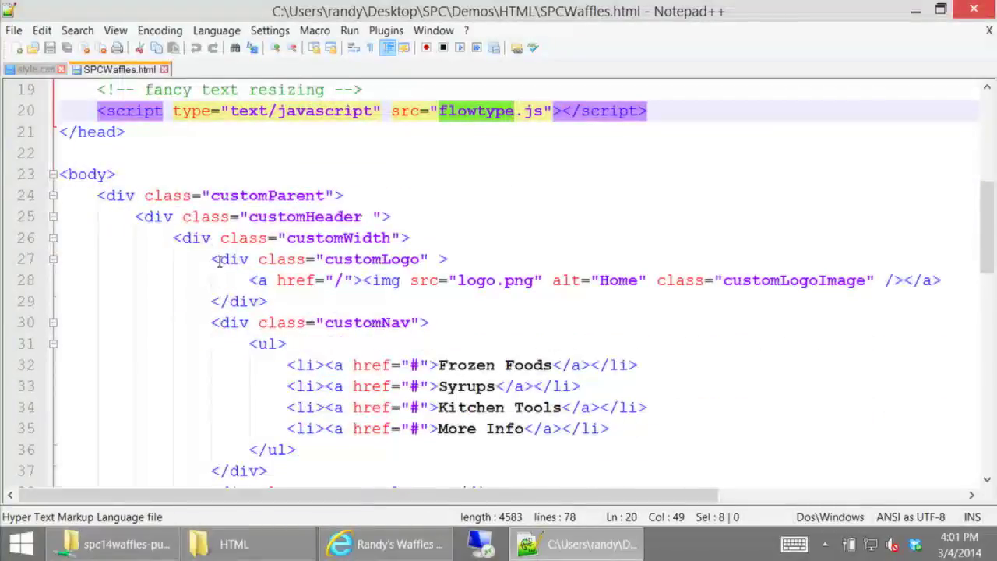
pyautogui.scroll(-1, 391, 334)
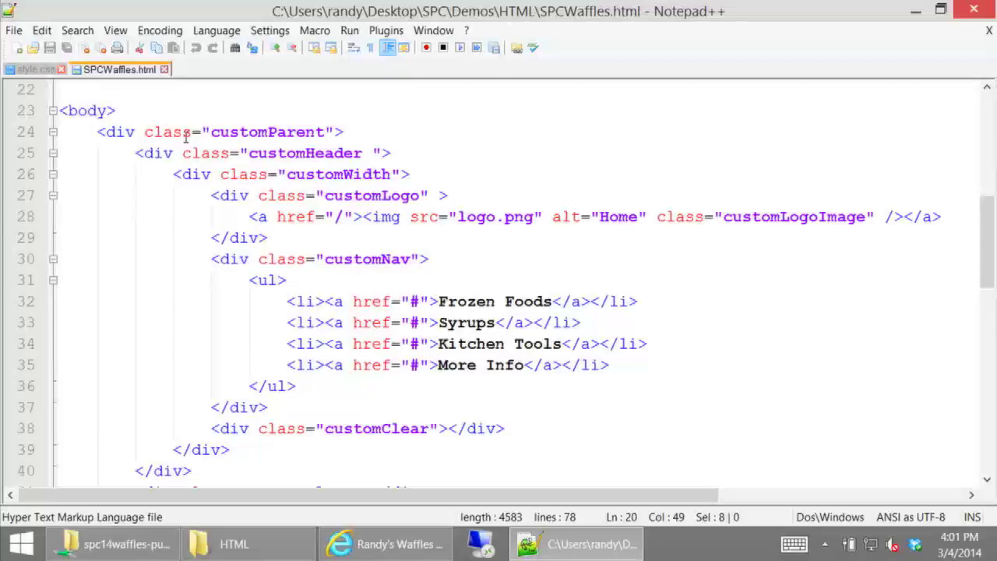
pyautogui.scroll(-2, 329, 196)
pyautogui.scroll(4, 327, 203)
pyautogui.scroll(-2, 319, 214)
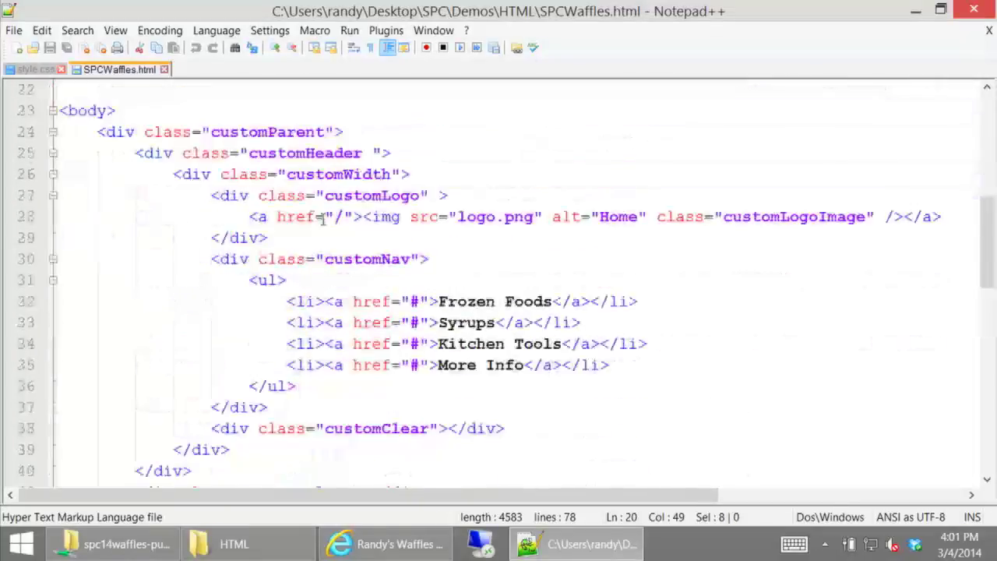
pyautogui.scroll(-5, 313, 216)
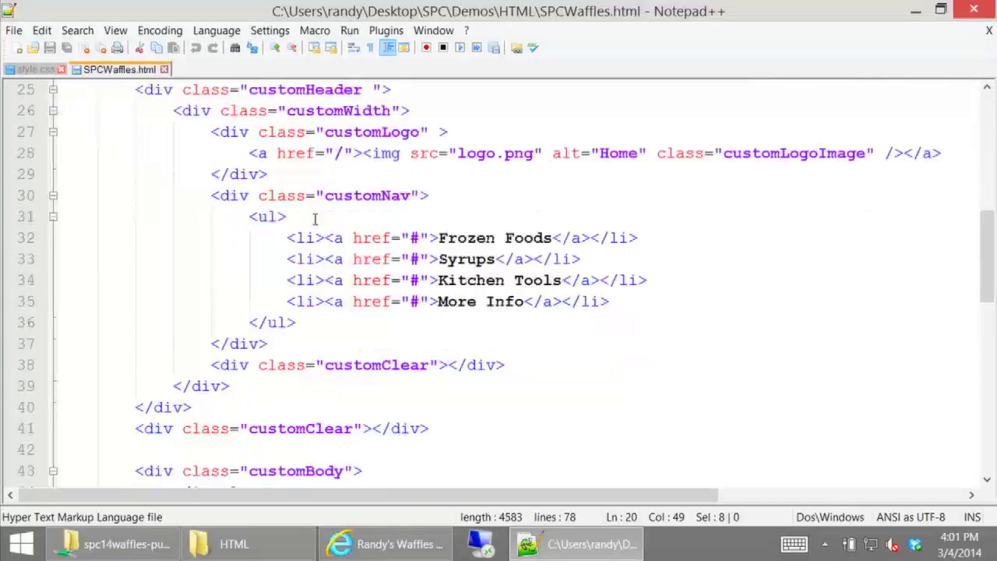
pyautogui.scroll(-6, 315, 217)
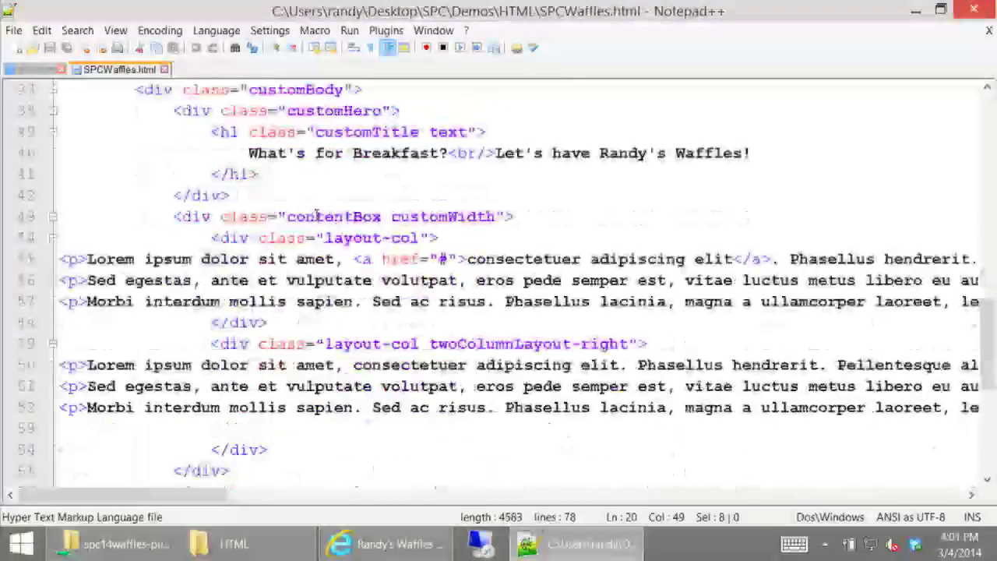
pyautogui.scroll(-2, 332, 204)
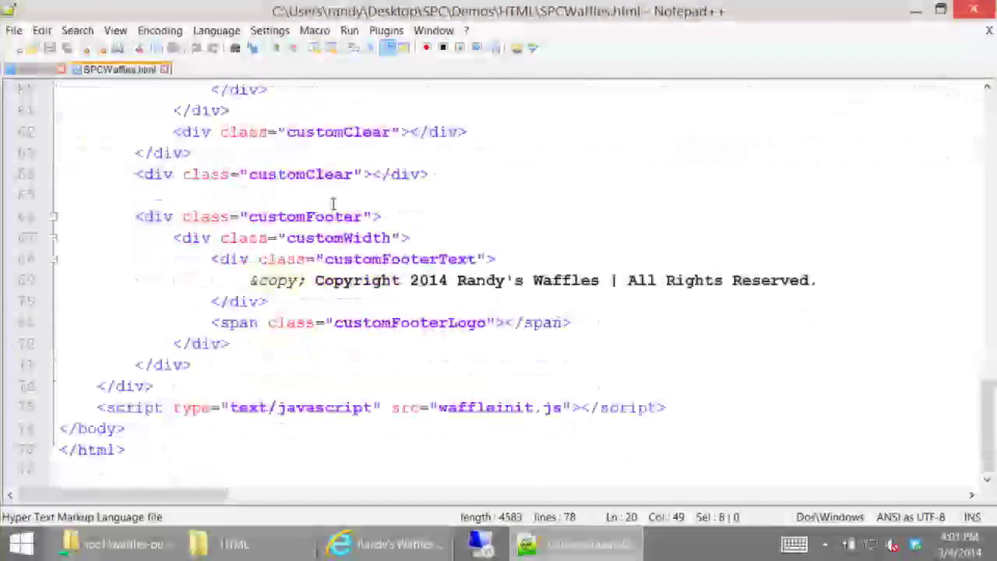
# Examine the waffleinit.js script line before the closing body tag, and return to the start of the file
pyautogui.moveTo(687, 407); pyautogui.dragTo(97, 411)
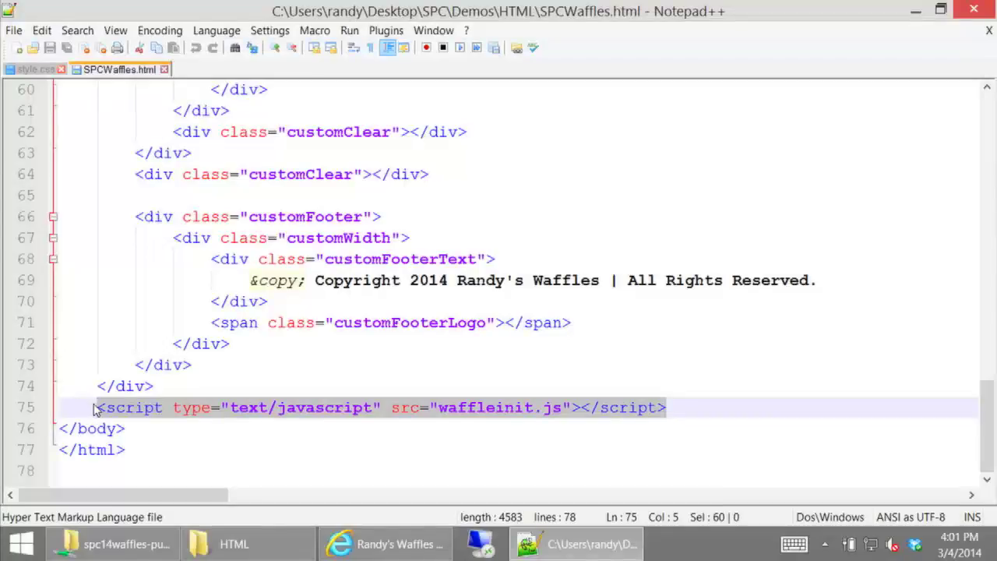
pyautogui.click(448, 260)
pyautogui.click(499, 238)
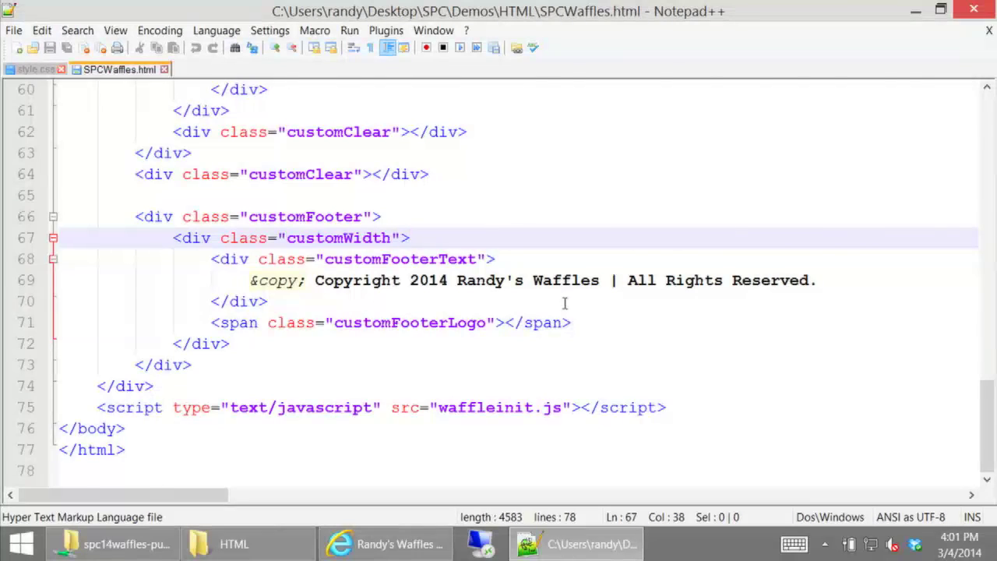
pyautogui.scroll(20, 553, 327)
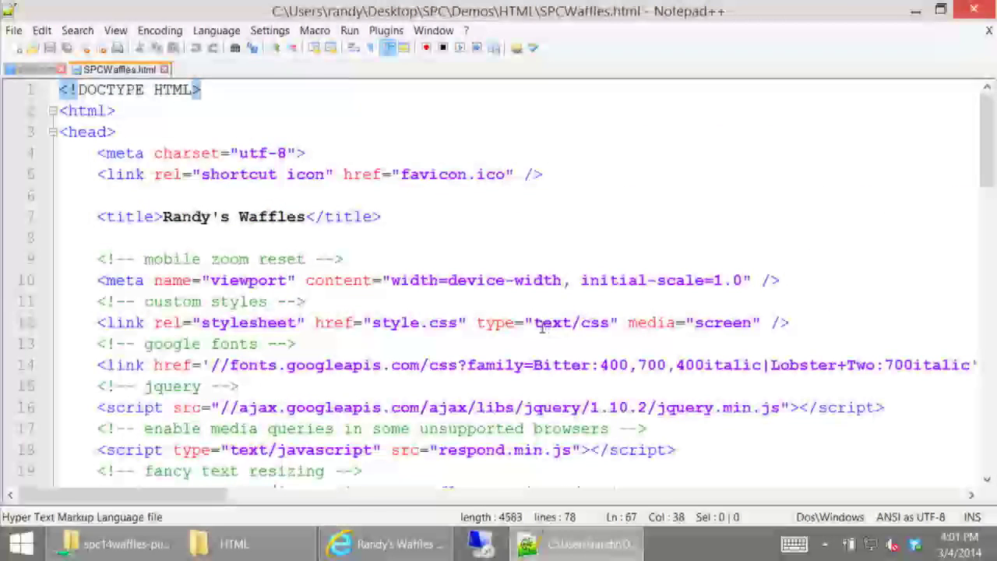
# Switch to style.css and examine the Bitter font-family declaration in the html, body rule
pyautogui.click(37, 70)
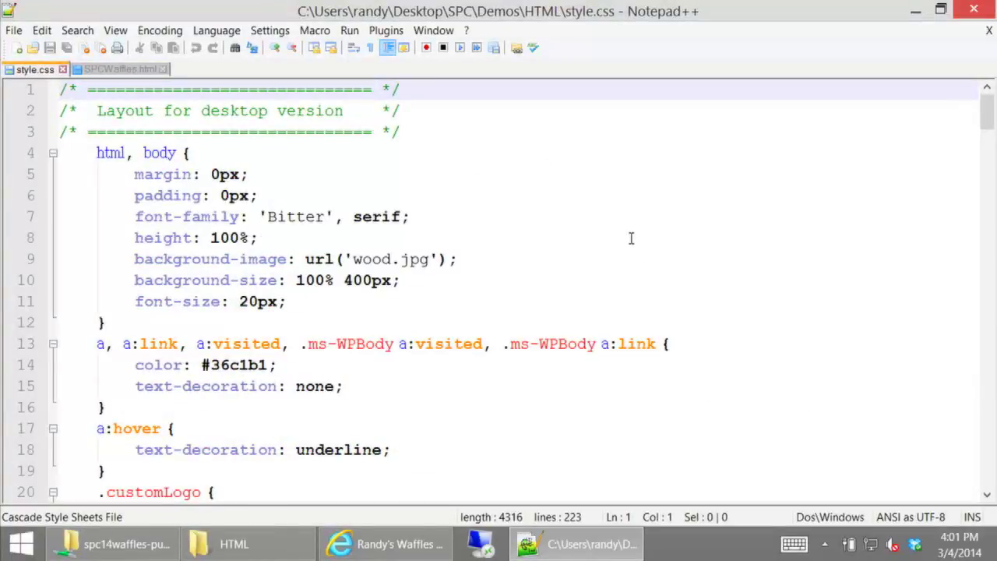
pyautogui.moveTo(410, 218); pyautogui.dragTo(135, 222)
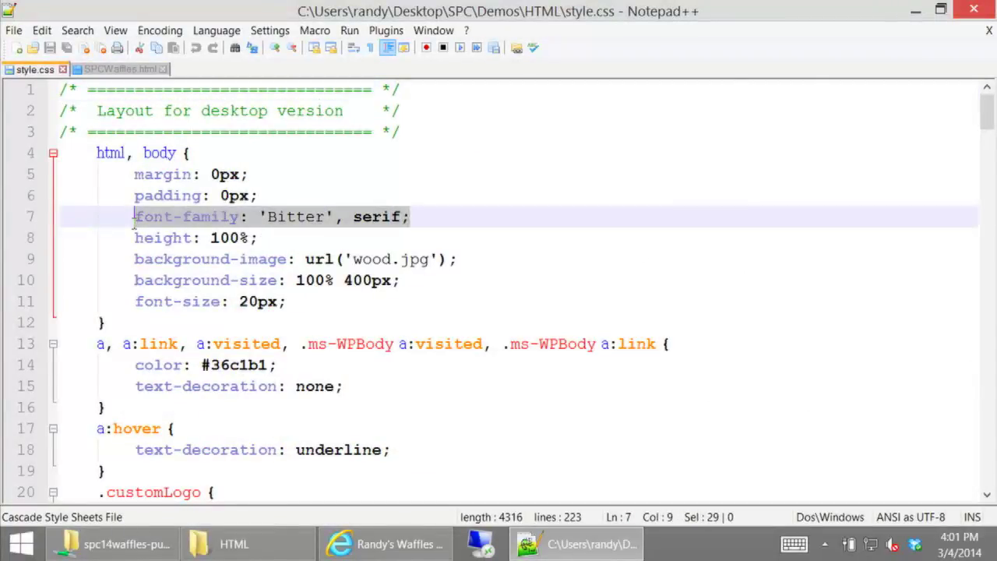
pyautogui.doubleClick(289, 218)
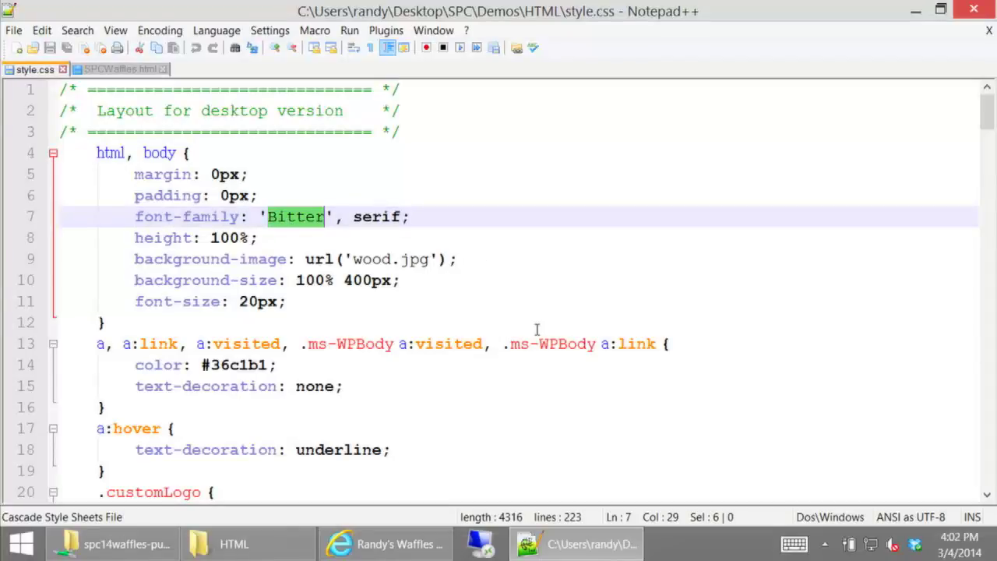
# Read through the desktop layout rules in style.css down to the max-width: 700px media query for small-screen navigation
pyautogui.scroll(-5, 479, 254)
pyautogui.scroll(1, 473, 251)
pyautogui.scroll(-4, 473, 249)
pyautogui.scroll(-16, 473, 249)
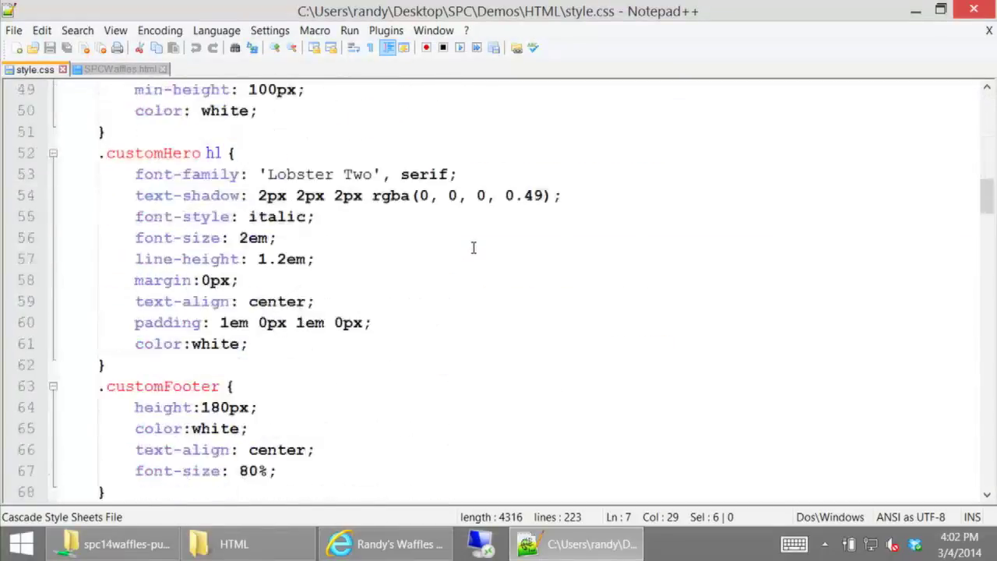
pyautogui.scroll(-13, 473, 246)
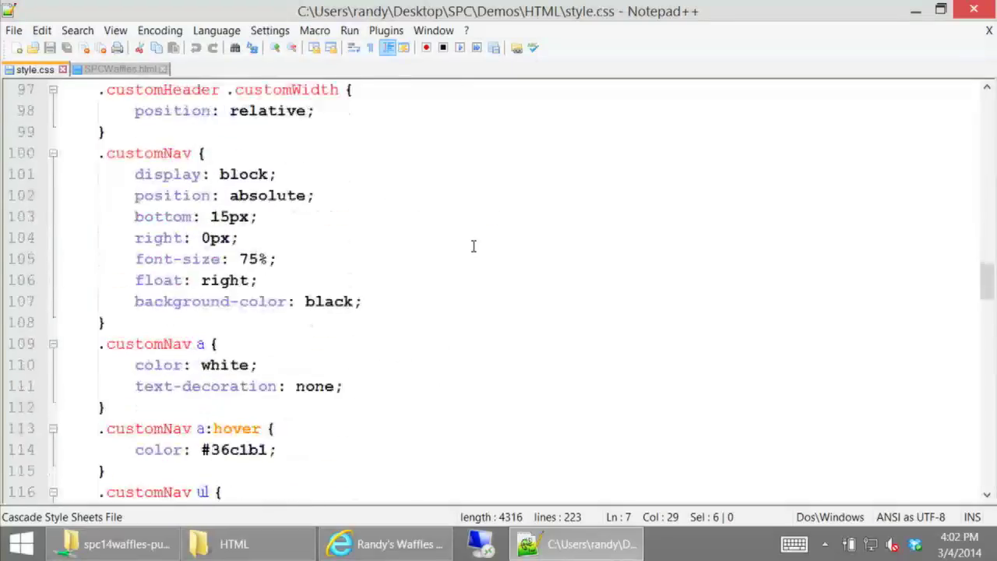
pyautogui.scroll(-9, 472, 246)
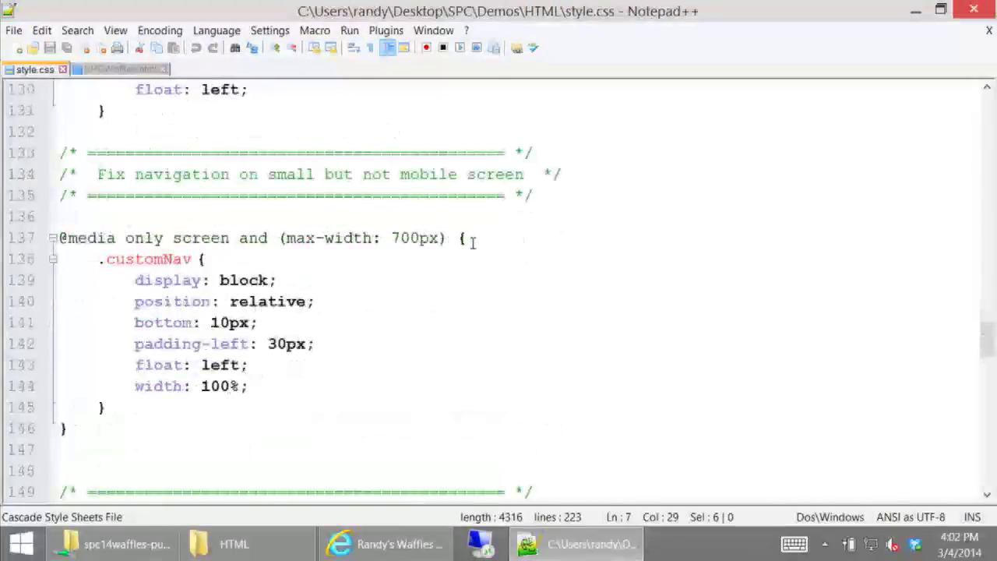
pyautogui.scroll(2, 472, 245)
pyautogui.moveTo(492, 175); pyautogui.dragTo(61, 174)
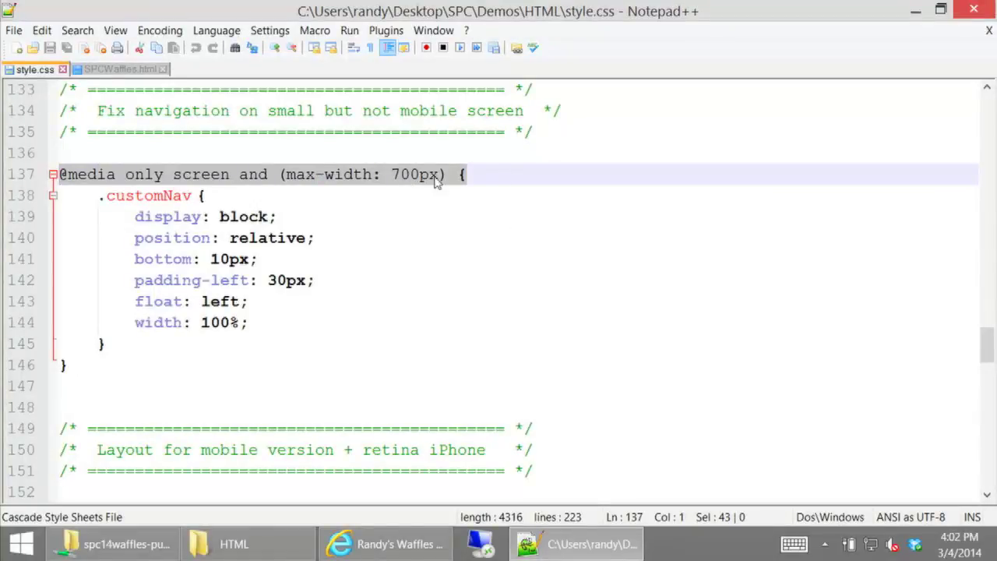
# Examine the handheld media query with the 568px width limits in the mobile and retina iPhone section
pyautogui.scroll(-5, 400, 174)
pyautogui.scroll(1, 516, 192)
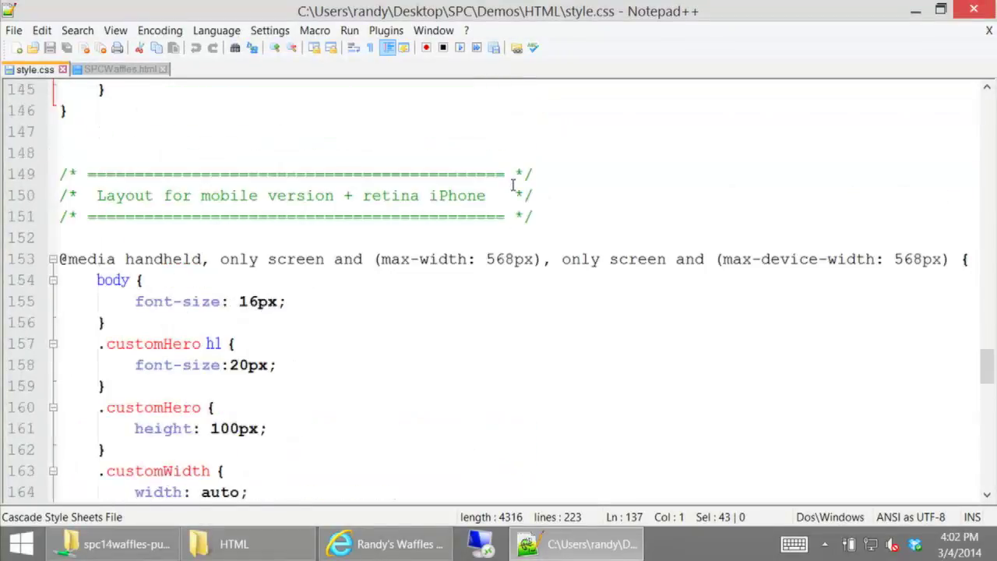
pyautogui.doubleClick(506, 259)
pyautogui.moveTo(967, 257); pyautogui.dragTo(51, 267)
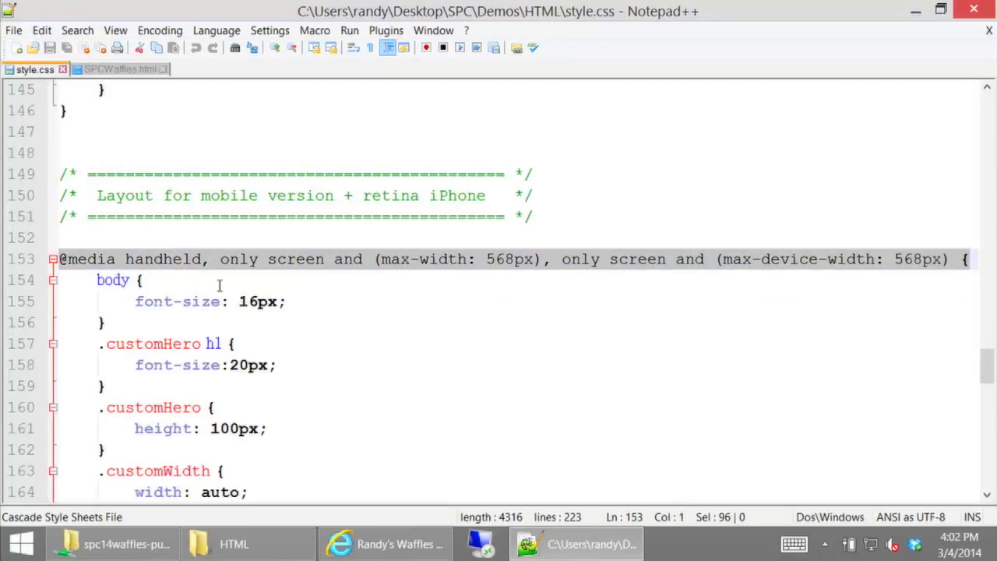
pyautogui.scroll(-1, 438, 316)
pyautogui.scroll(1, 404, 273)
pyautogui.scroll(1, 335, 198)
pyautogui.click(297, 225)
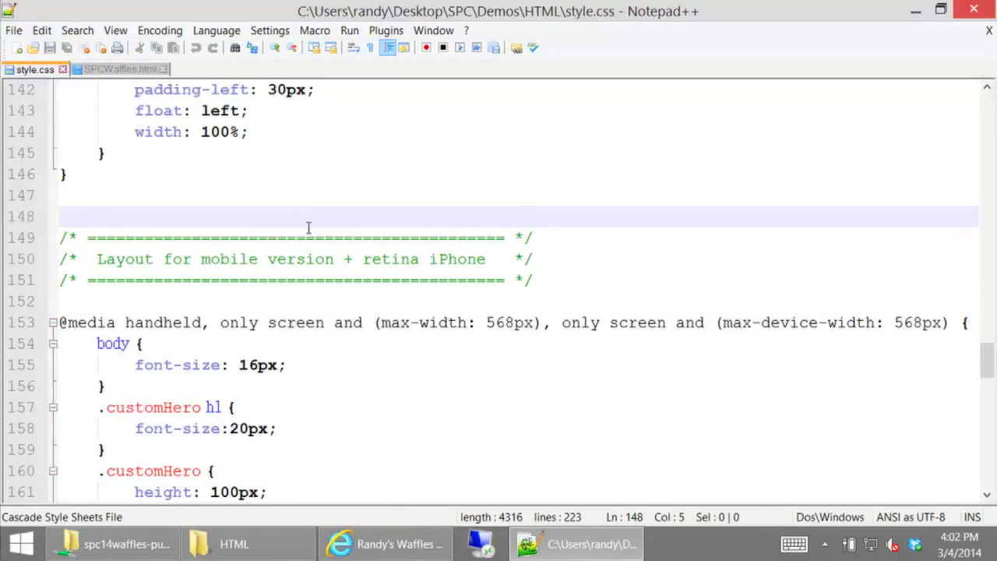
pyautogui.moveTo(67, 322); pyautogui.dragTo(967, 315)
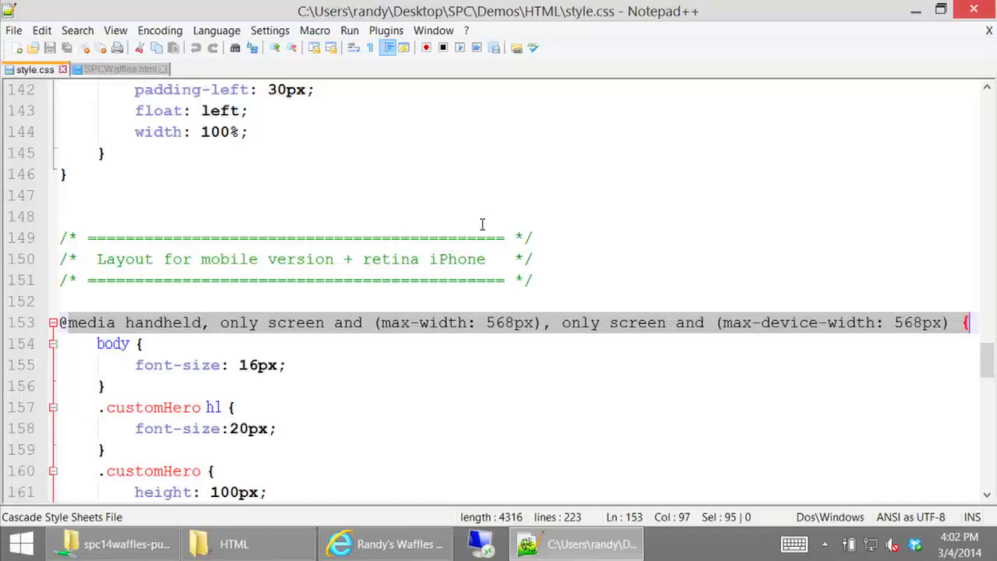
pyautogui.scroll(-1, 475, 222)
pyautogui.scroll(2, 404, 257)
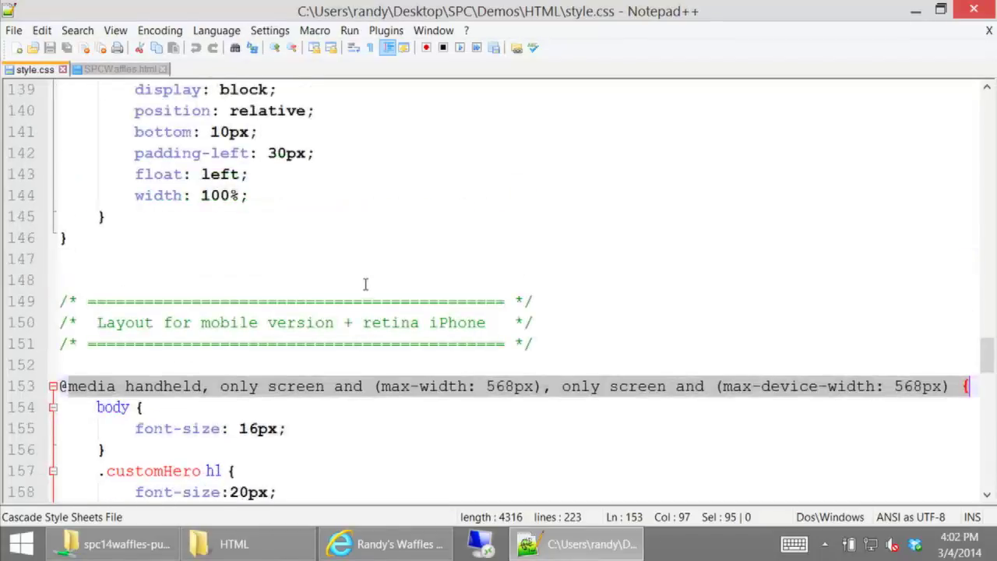
pyautogui.scroll(-1, 366, 284)
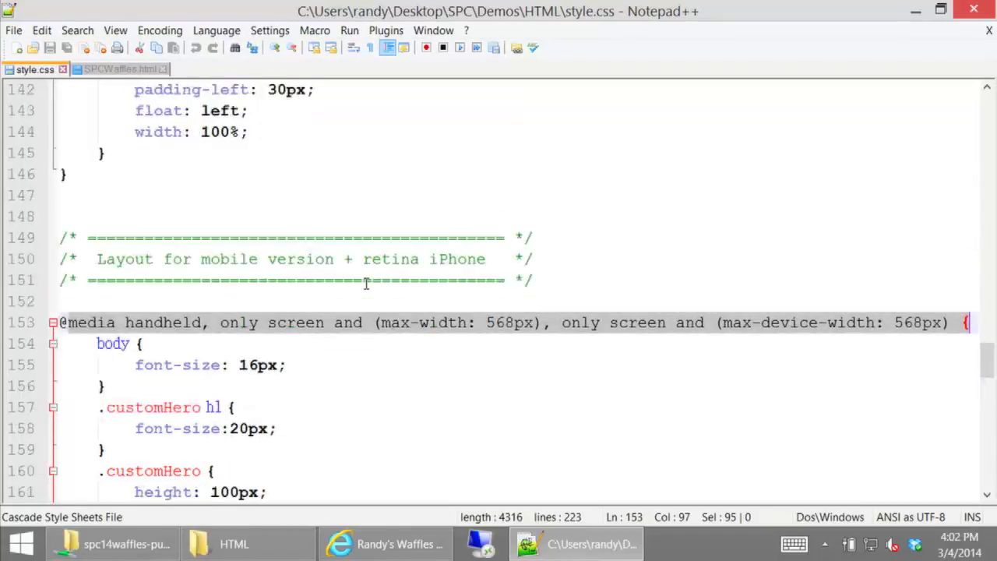
pyautogui.scroll(-1, 366, 284)
pyautogui.scroll(-1, 334, 309)
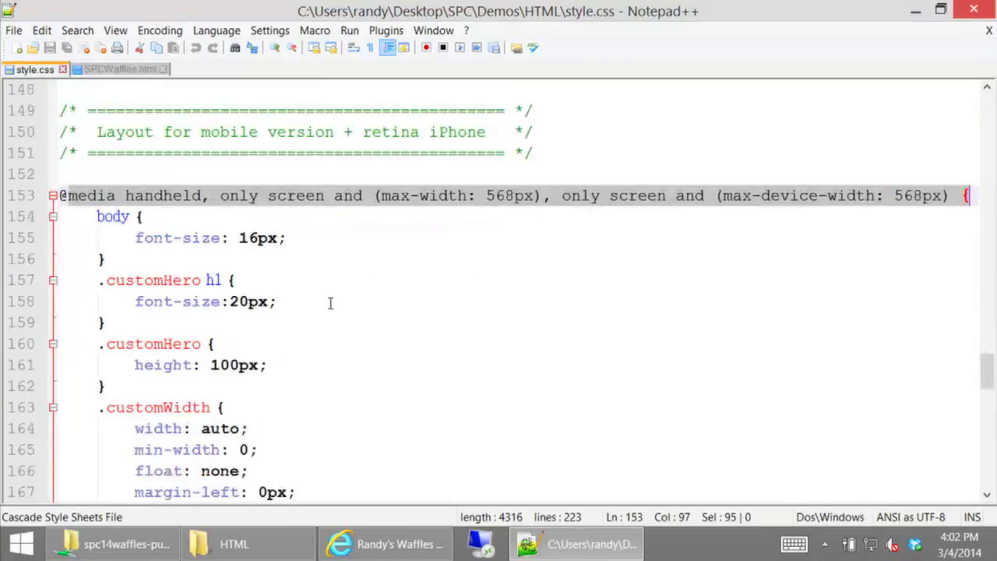
# Compare the mobile customNav rules with the waffles page narrowed in the browser, and review the rest of style.css
pyautogui.scroll(-10, 329, 296)
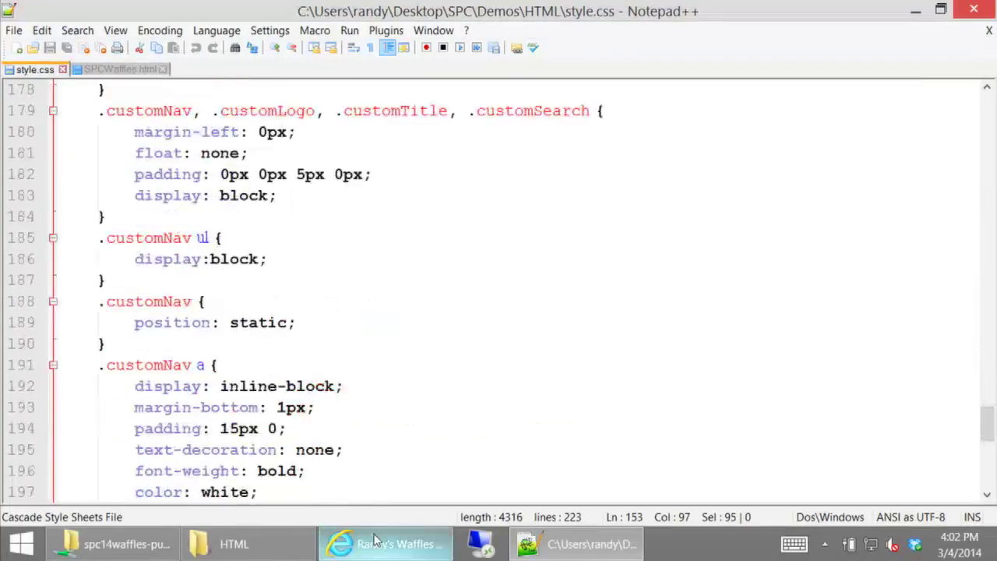
pyautogui.click(376, 540)
pyautogui.moveTo(639, 193); pyautogui.dragTo(503, 205)
pyautogui.click(647, 234)
pyautogui.scroll(-9, 535, 251)
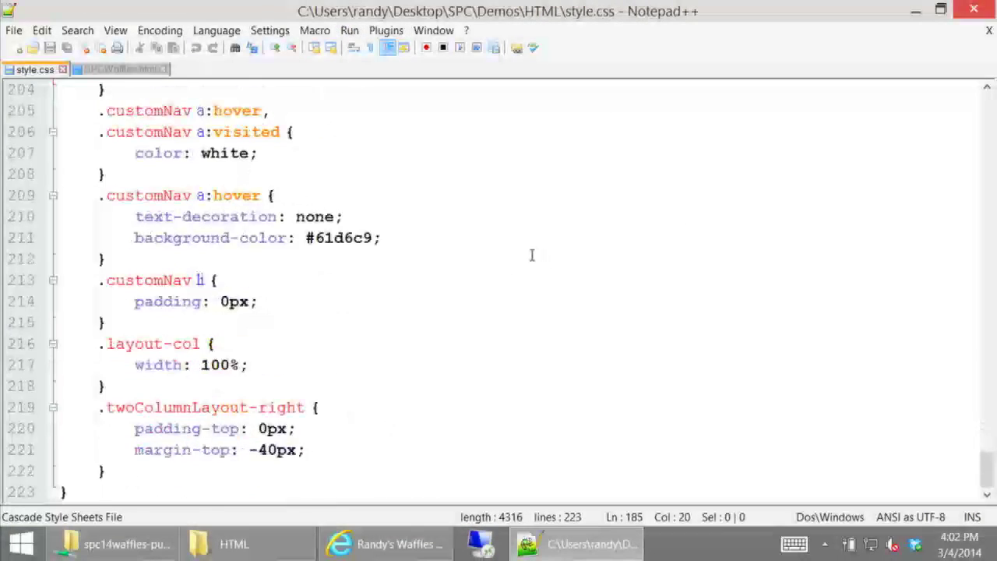
pyautogui.scroll(20, 532, 255)
pyautogui.scroll(5, 481, 320)
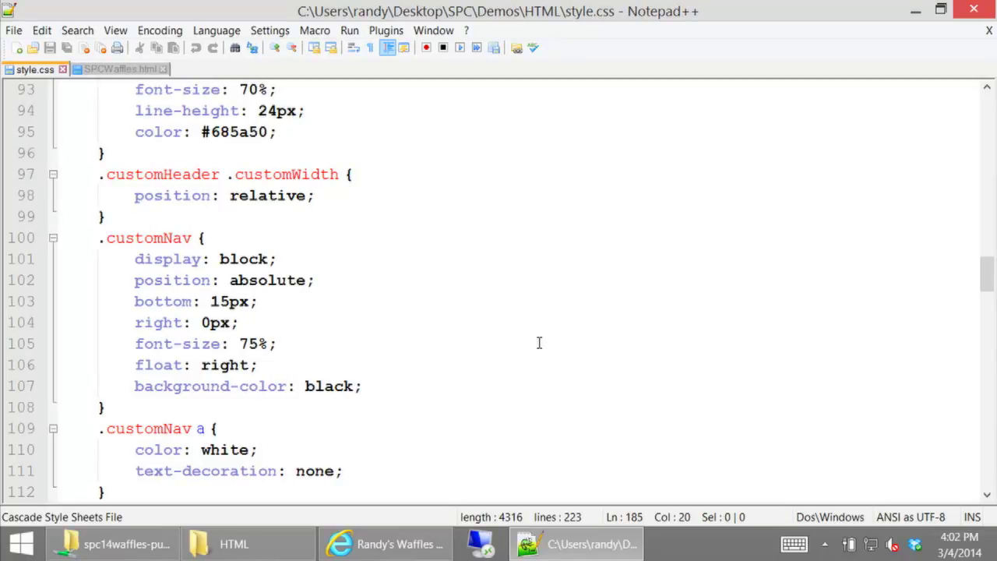
# Switch to the spc14waffles-public folder window and view the Map Network Drive dialog for This PC without mapping a drive
pyautogui.click(153, 543)
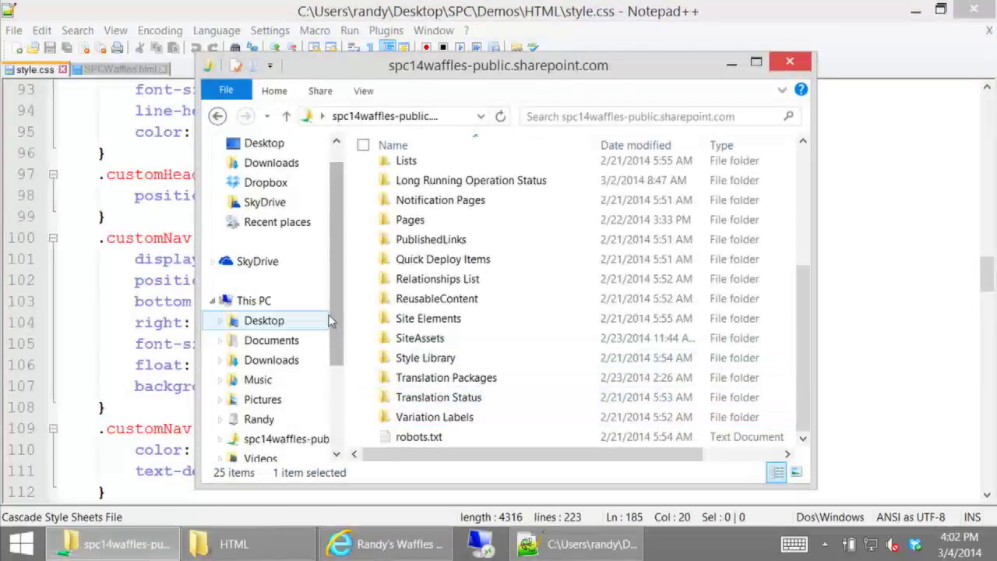
pyautogui.moveTo(334, 278); pyautogui.dragTo(336, 330)
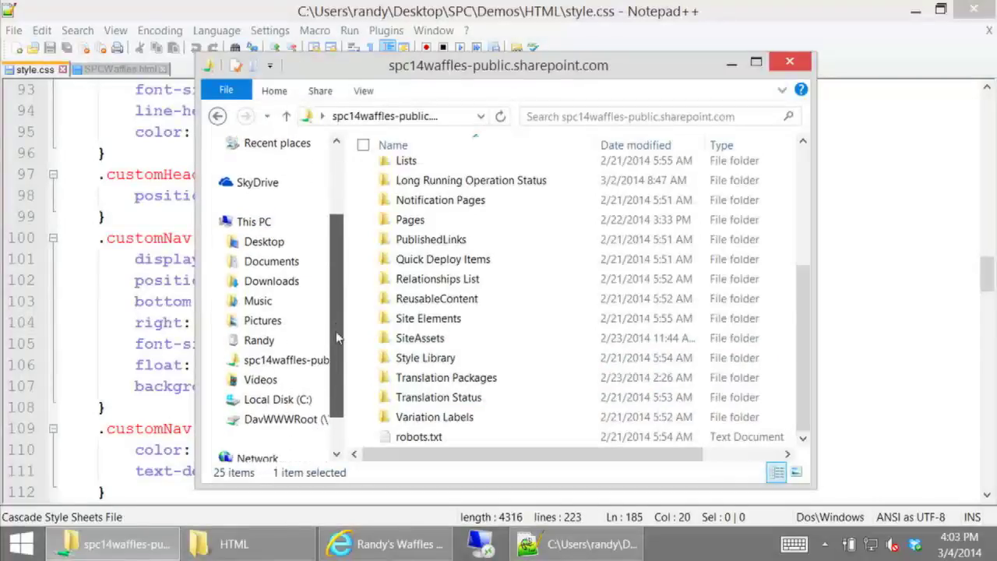
pyautogui.rightClick(264, 223)
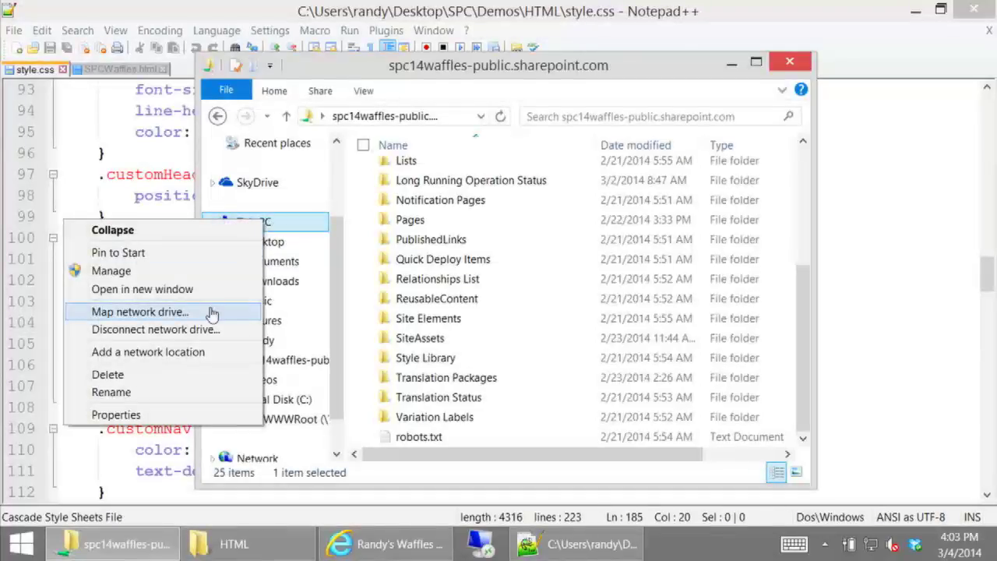
pyautogui.click(156, 313)
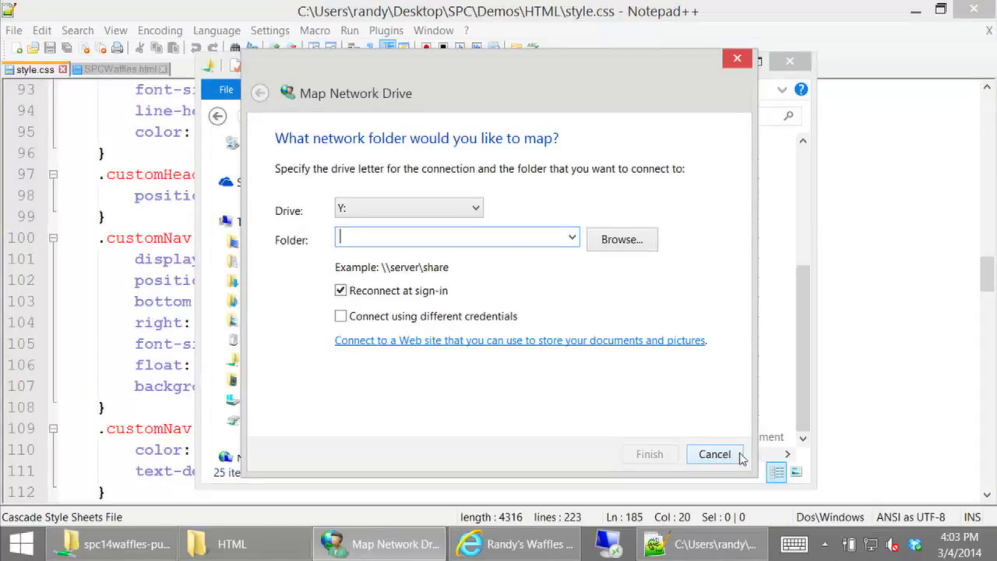
pyautogui.click(714, 454)
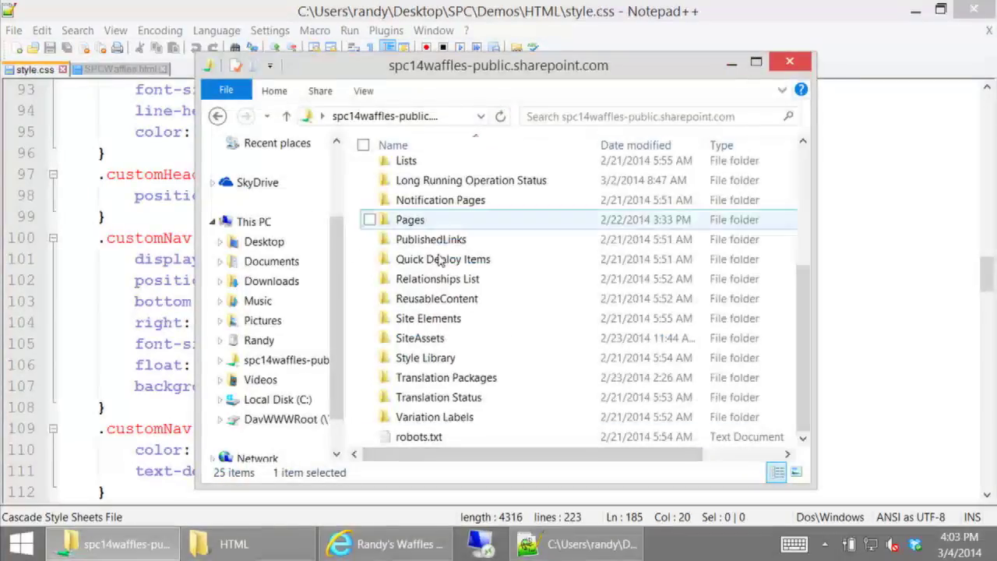
# Open the masterpage folder inside _catalogs on the spc14waffles-public network location
pyautogui.click(308, 369)
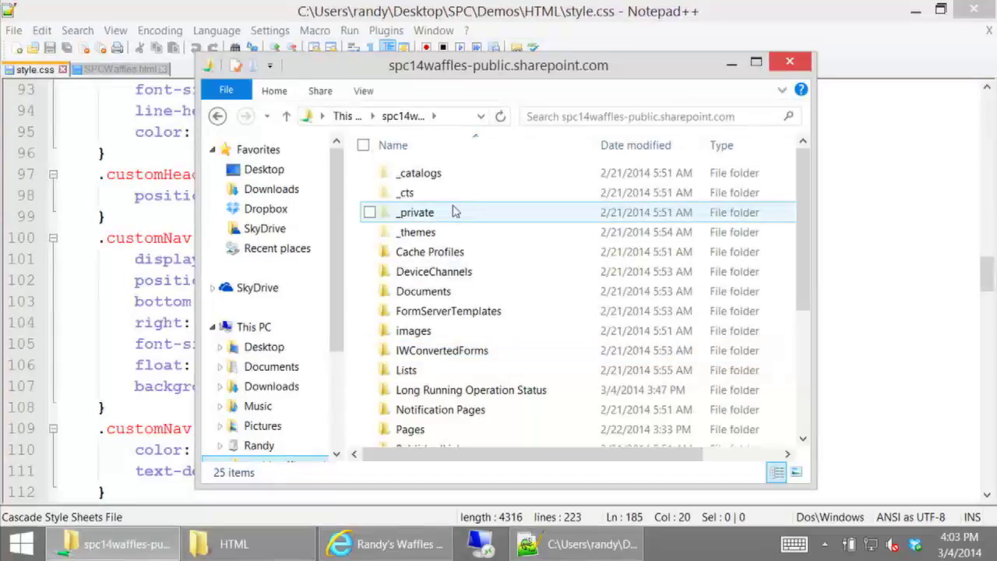
pyautogui.doubleClick(424, 174)
pyautogui.doubleClick(440, 232)
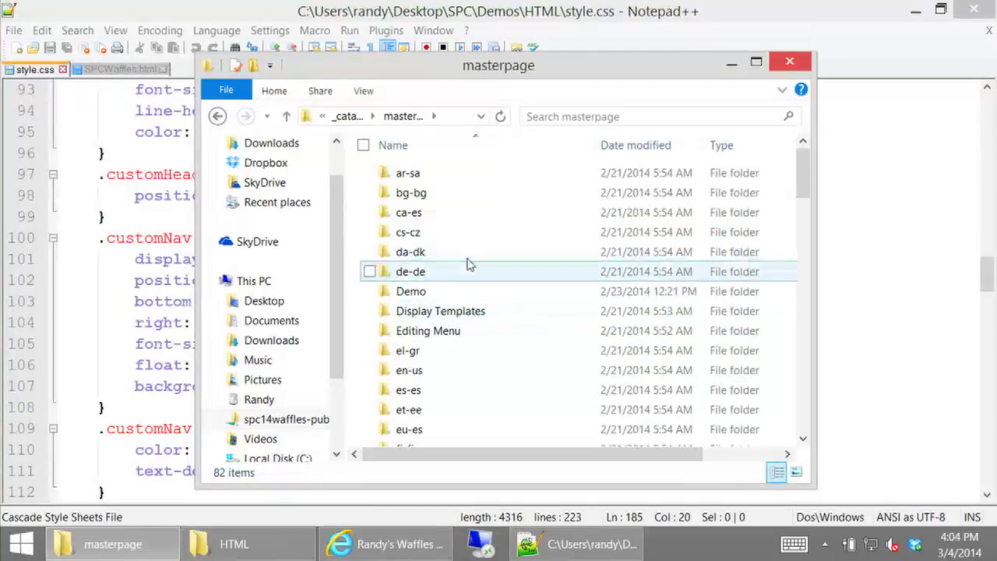
# Look through the subfolders of the masterpage folder and return to the start of the list
pyautogui.scroll(-3, 434, 191)
pyautogui.scroll(-9, 429, 234)
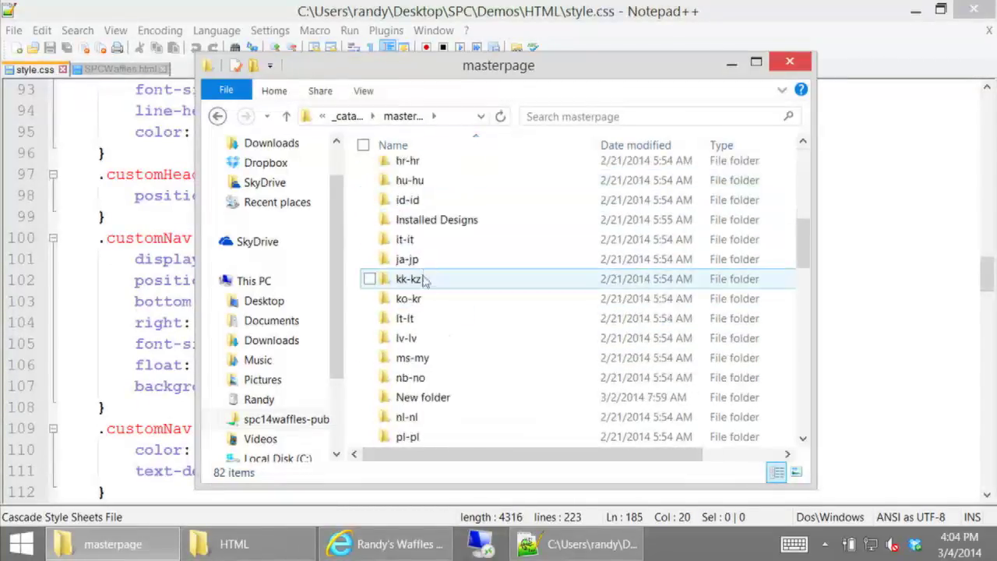
pyautogui.scroll(6, 425, 280)
pyautogui.scroll(3, 420, 287)
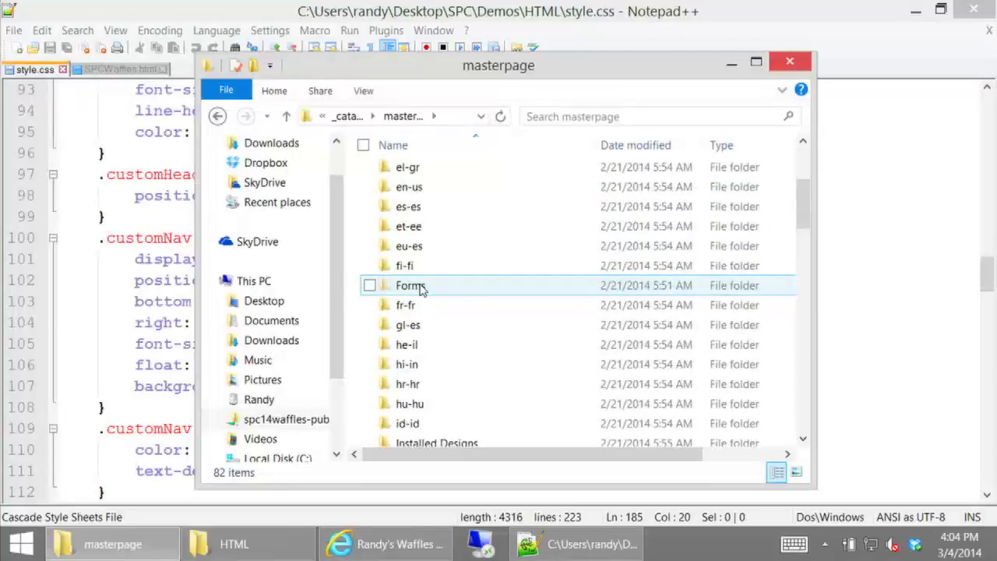
pyautogui.scroll(-1, 421, 285)
pyautogui.scroll(4, 423, 282)
pyautogui.scroll(-9, 424, 282)
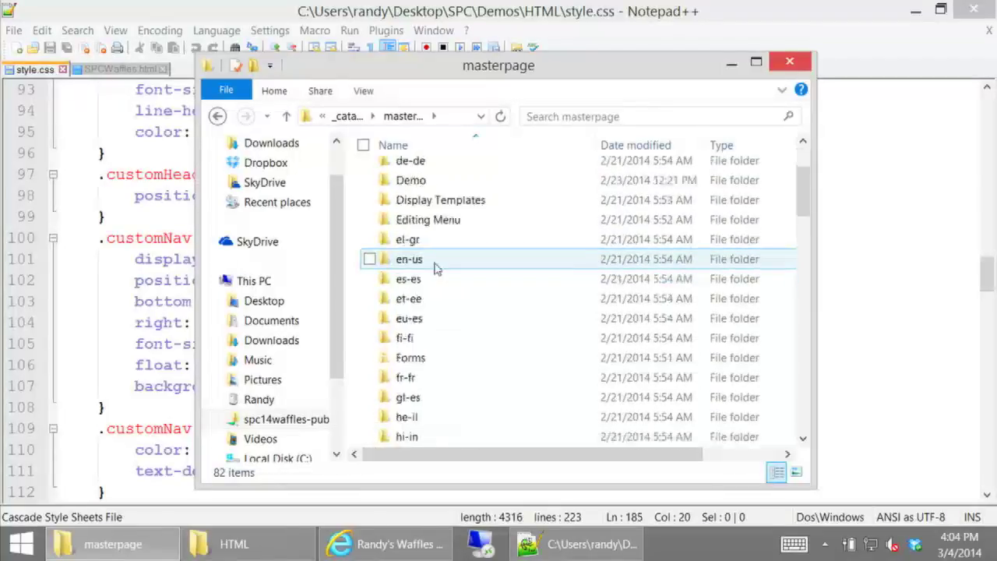
pyautogui.scroll(-1, 440, 323)
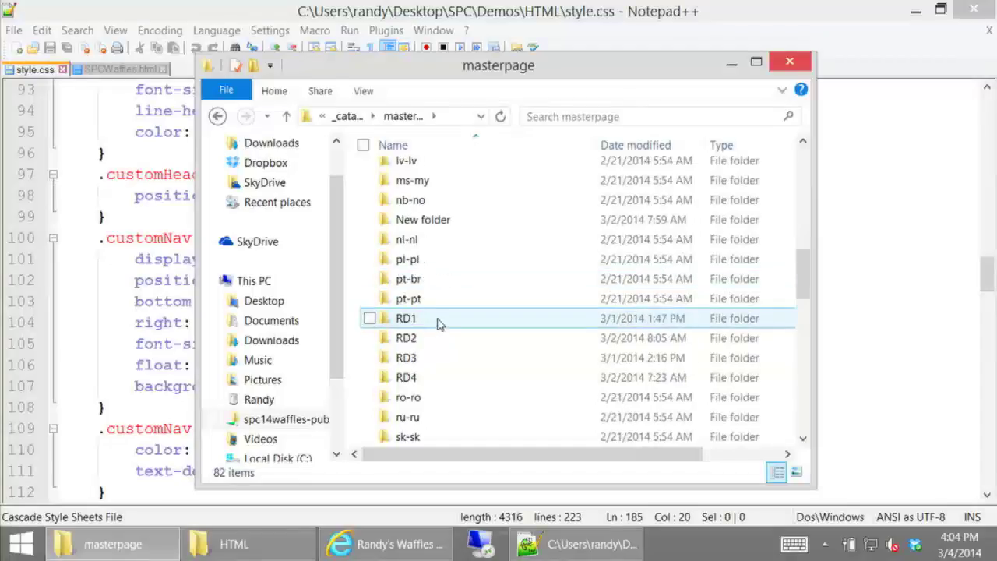
pyautogui.scroll(3, 446, 325)
pyautogui.scroll(7, 446, 325)
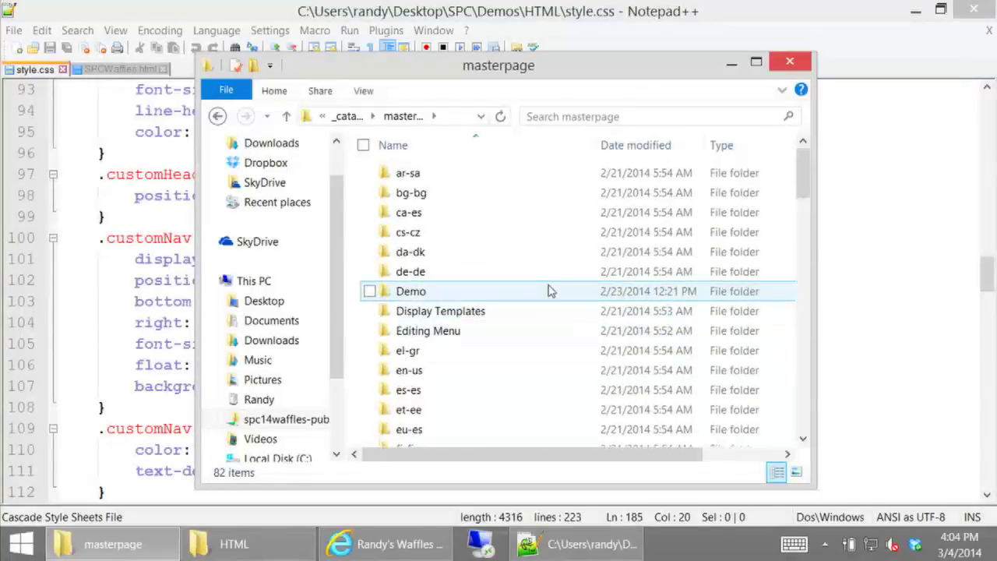
# Open the Demo folder inside masterpage and place the local HTML folder window beside it
pyautogui.click(404, 296)
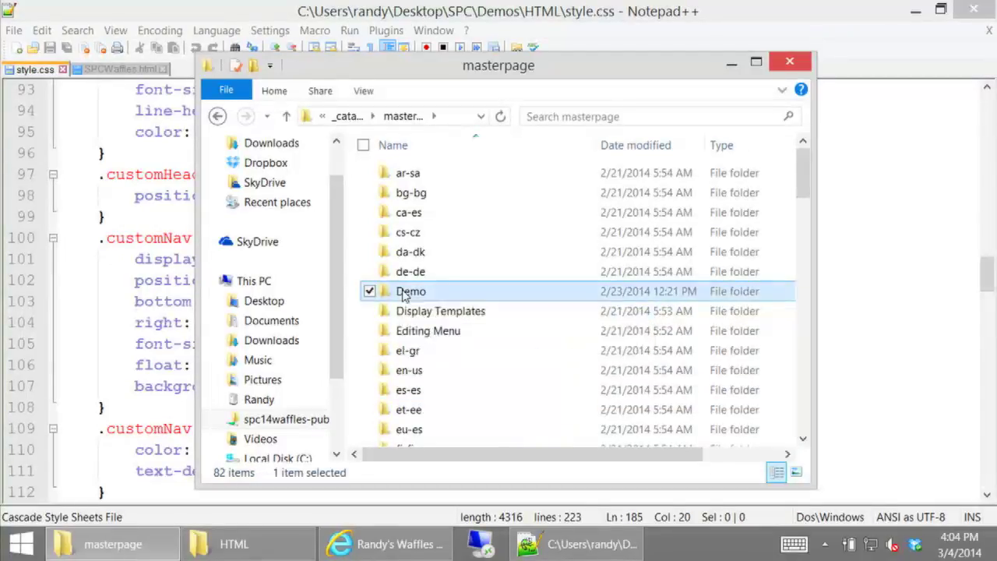
pyautogui.doubleClick(403, 293)
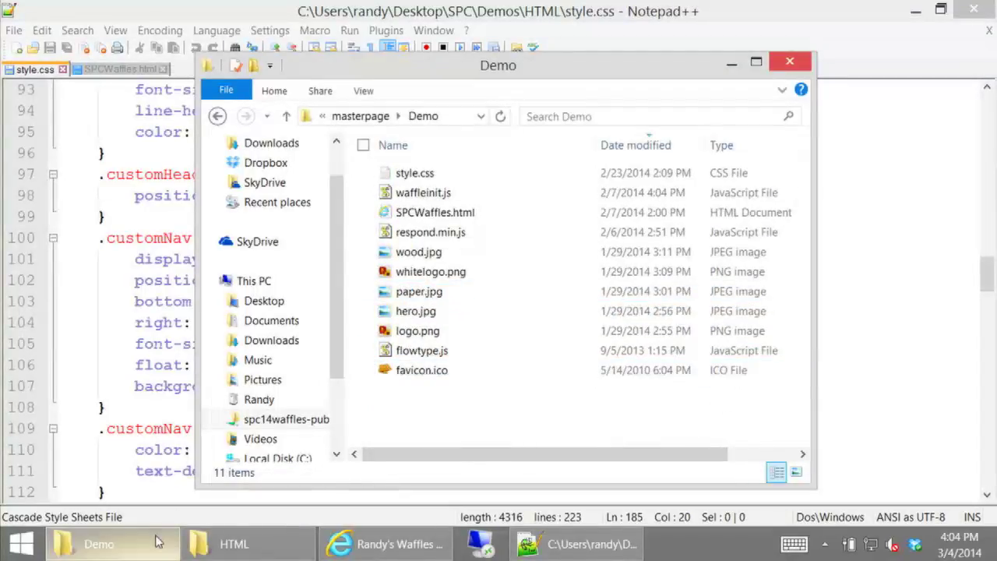
pyautogui.click(209, 545)
pyautogui.moveTo(454, 76); pyautogui.dragTo(796, 78)
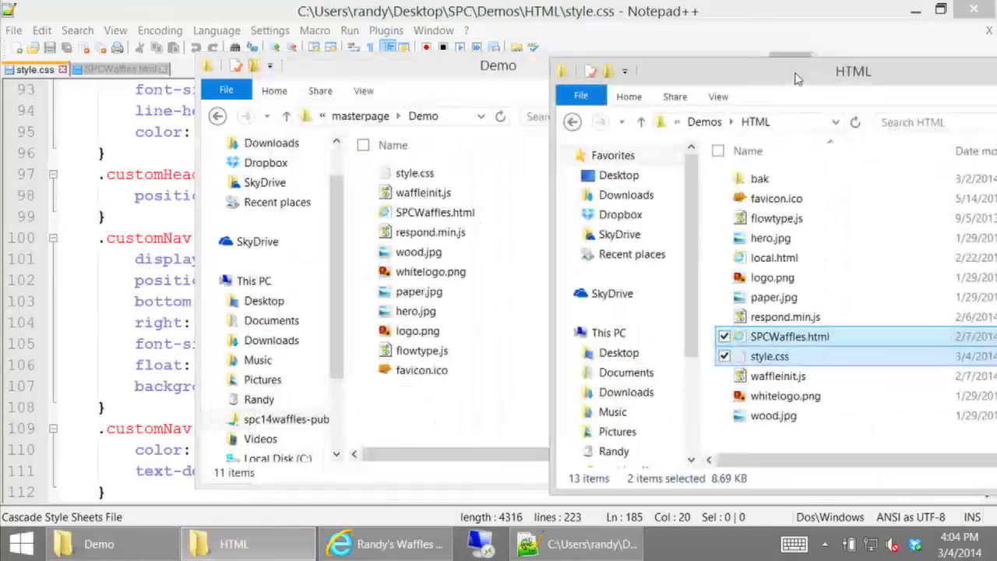
# Select the design files from favicon.ico to wood.jpg in the local HTML folder, and return to the Demo folder window
pyautogui.click(827, 430)
pyautogui.moveTo(858, 427); pyautogui.dragTo(757, 200)
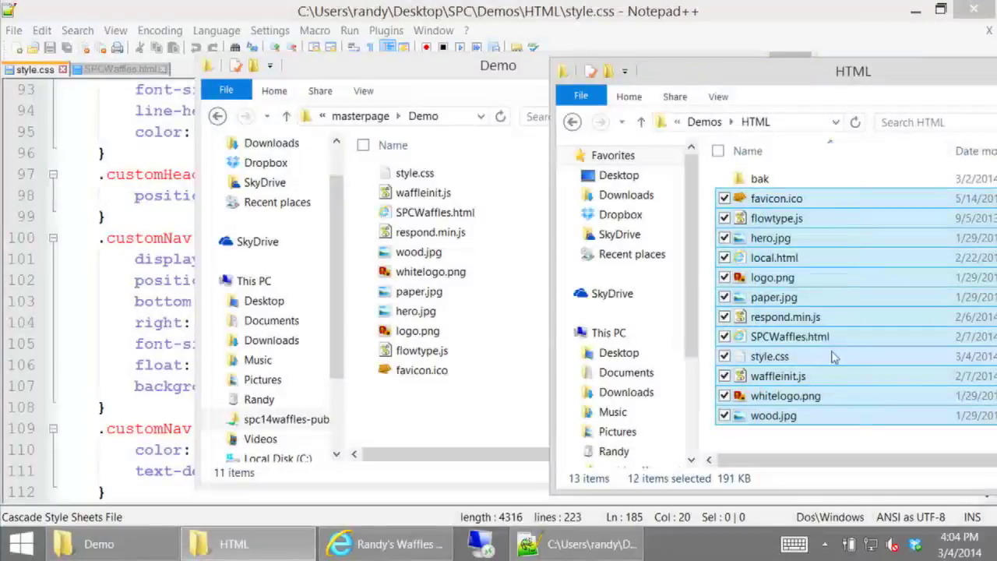
pyautogui.click(409, 398)
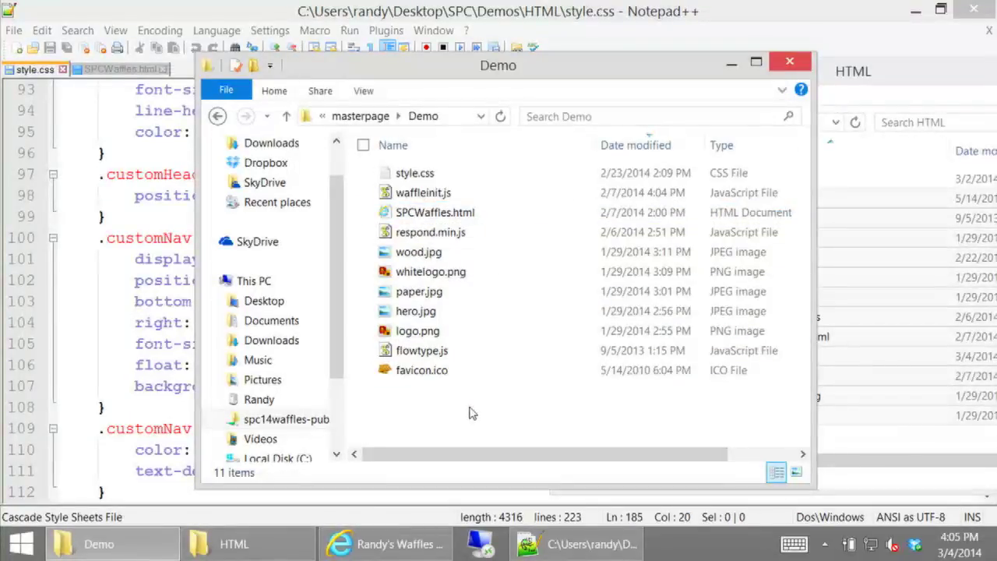
# Switch to the SPC Waffles public website in a maximized Internet Explorer window and open Design Manager from its site settings
pyautogui.click(349, 545)
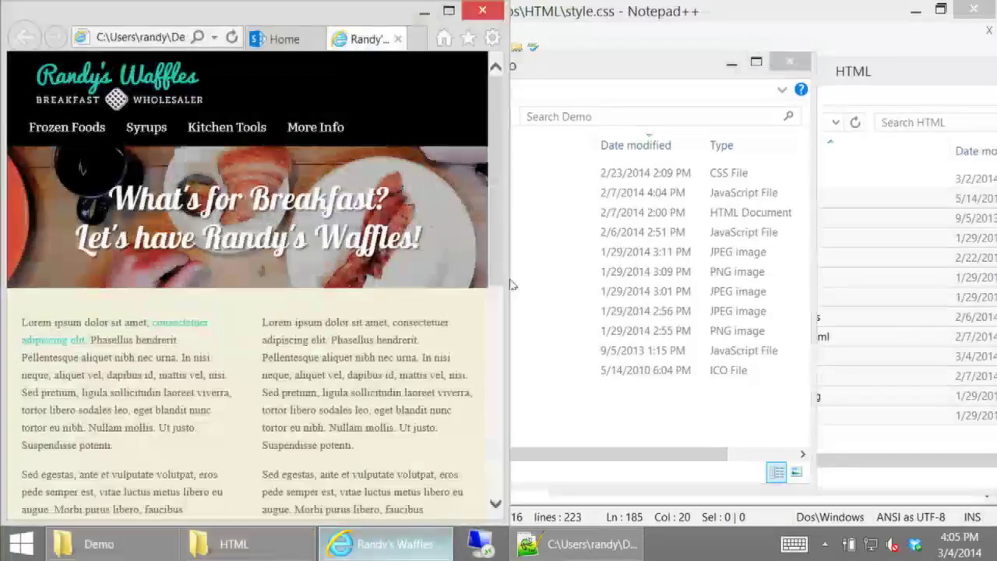
pyautogui.click(272, 41)
pyautogui.click(449, 11)
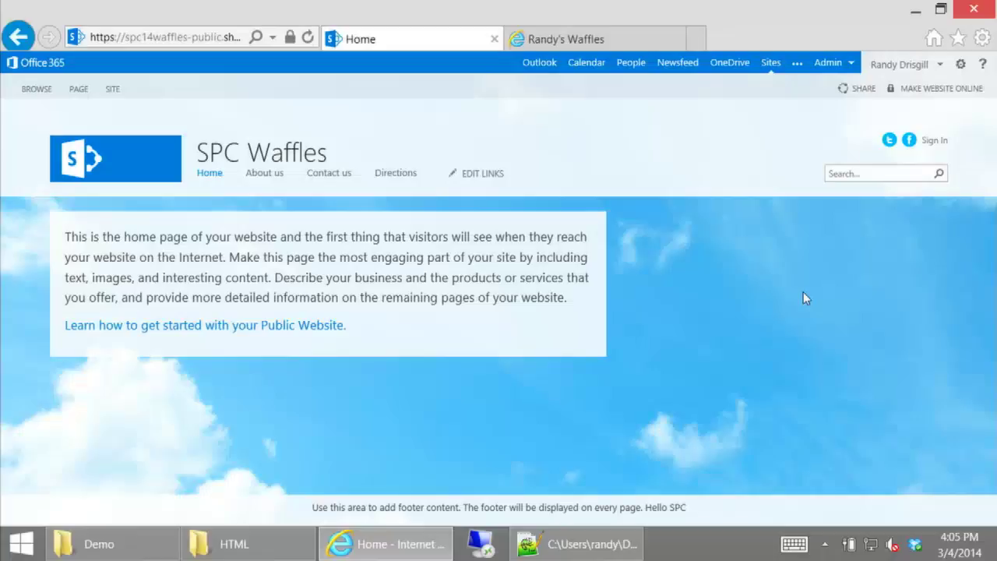
pyautogui.click(960, 65)
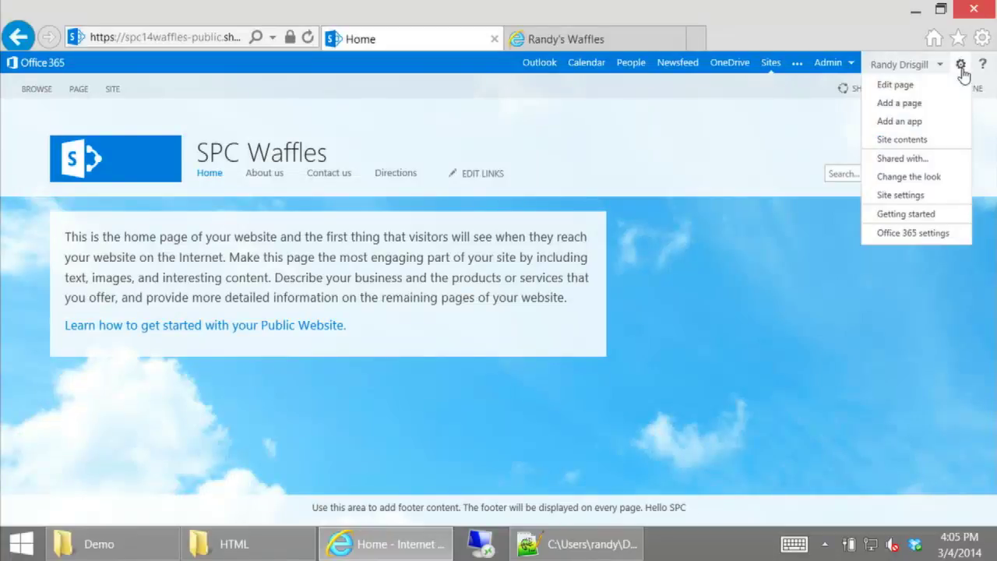
pyautogui.click(911, 196)
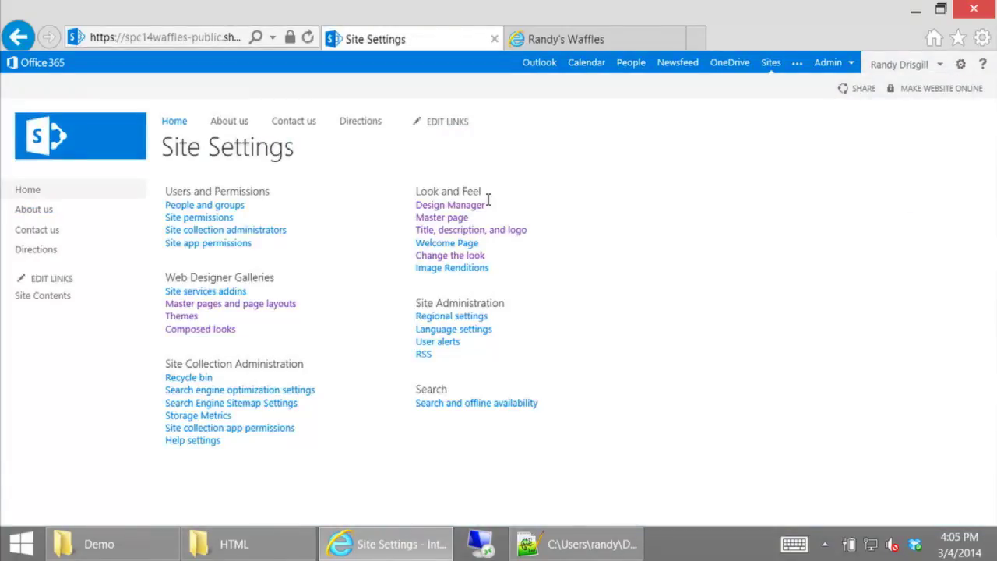
pyautogui.click(482, 207)
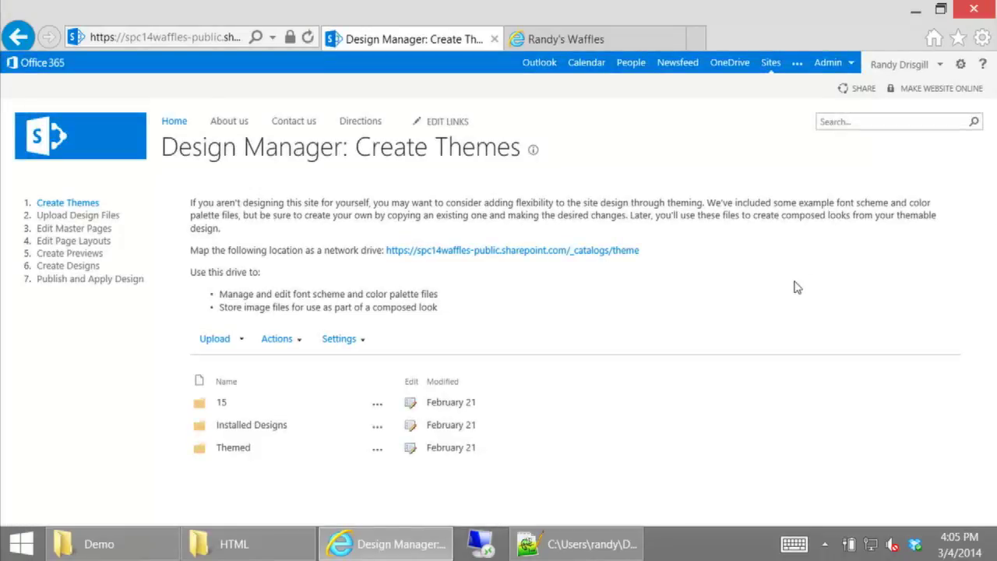
pyautogui.moveTo(674, 252); pyautogui.dragTo(511, 245)
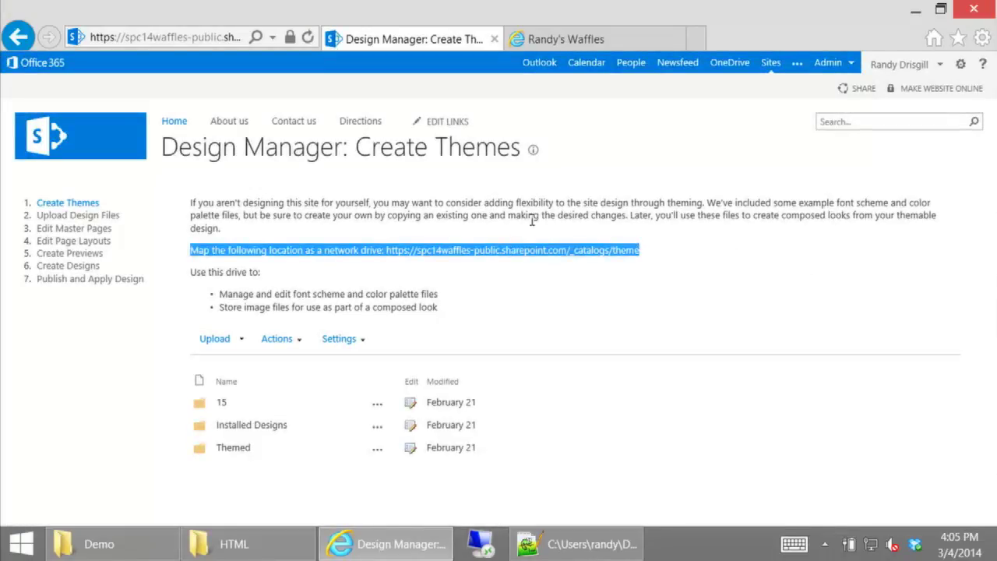
pyautogui.click(532, 222)
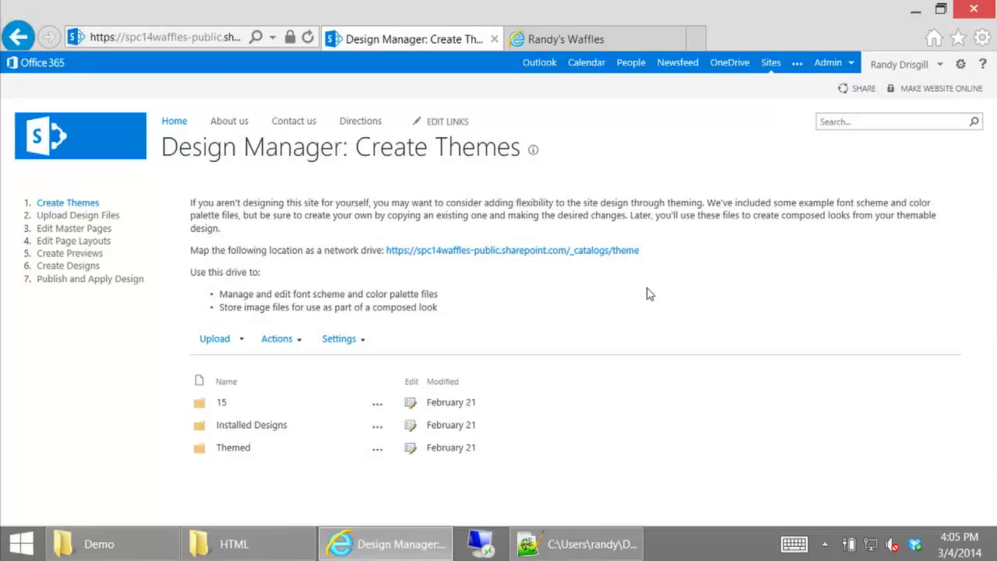
# Delete the existing SPCWaffles entry from Design Manager's Edit Master Pages list
pyautogui.click(65, 231)
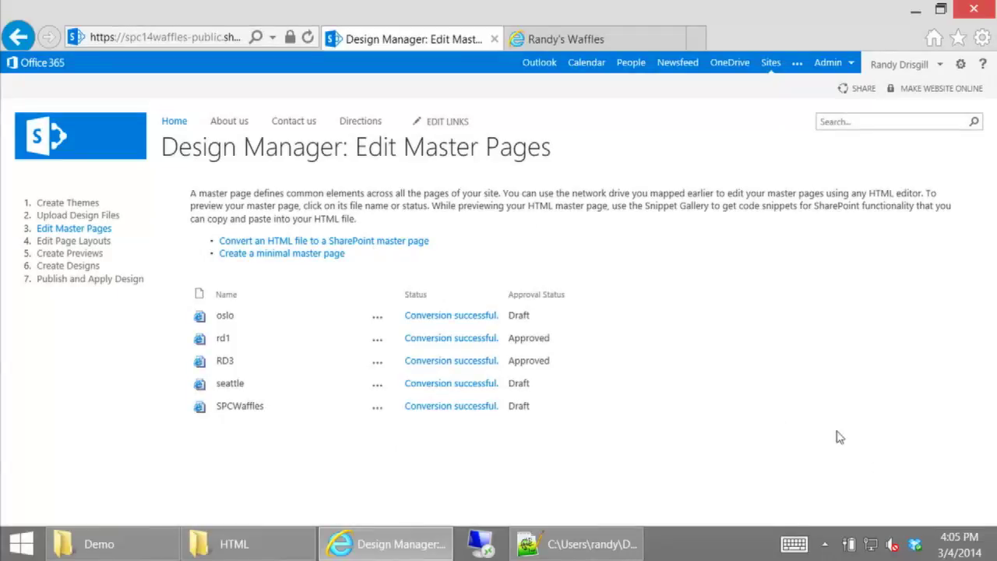
pyautogui.click(379, 409)
pyautogui.click(505, 446)
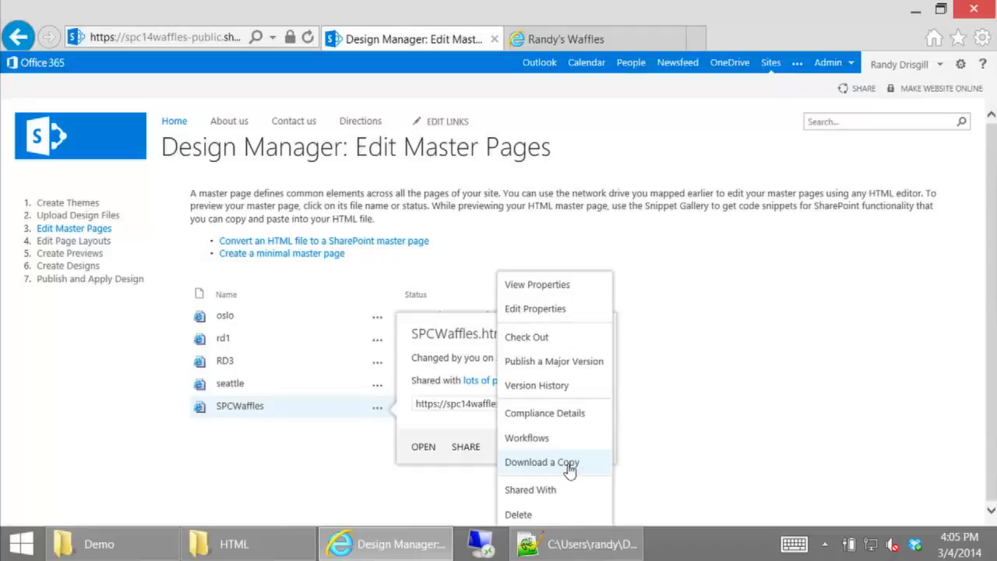
pyautogui.click(520, 515)
pyautogui.click(584, 347)
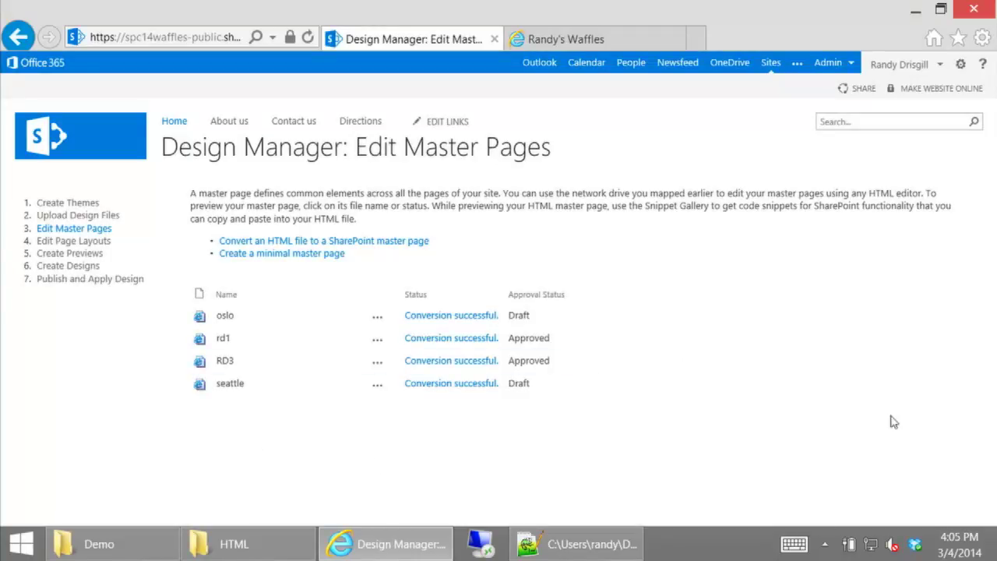
# Convert SPCWaffles.html from the Demo folder of the master page gallery to a SharePoint master page, publishing the file when asked
pyautogui.click(311, 243)
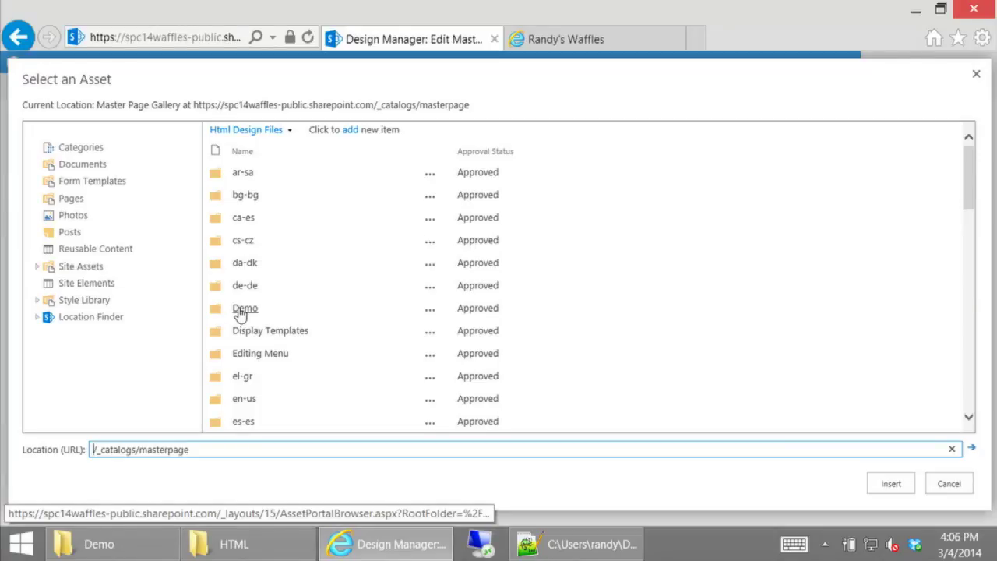
pyautogui.click(240, 310)
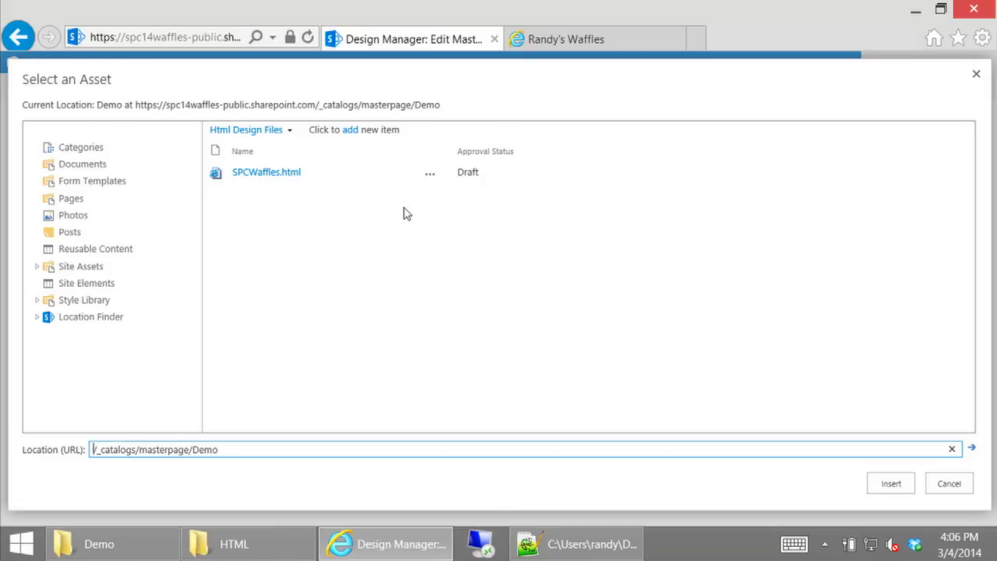
pyautogui.click(335, 178)
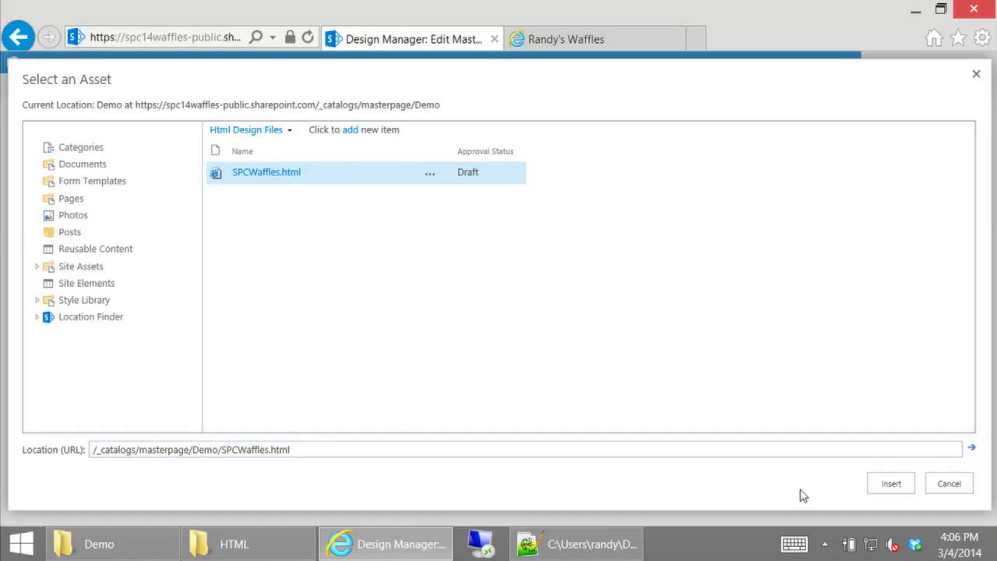
pyautogui.click(890, 483)
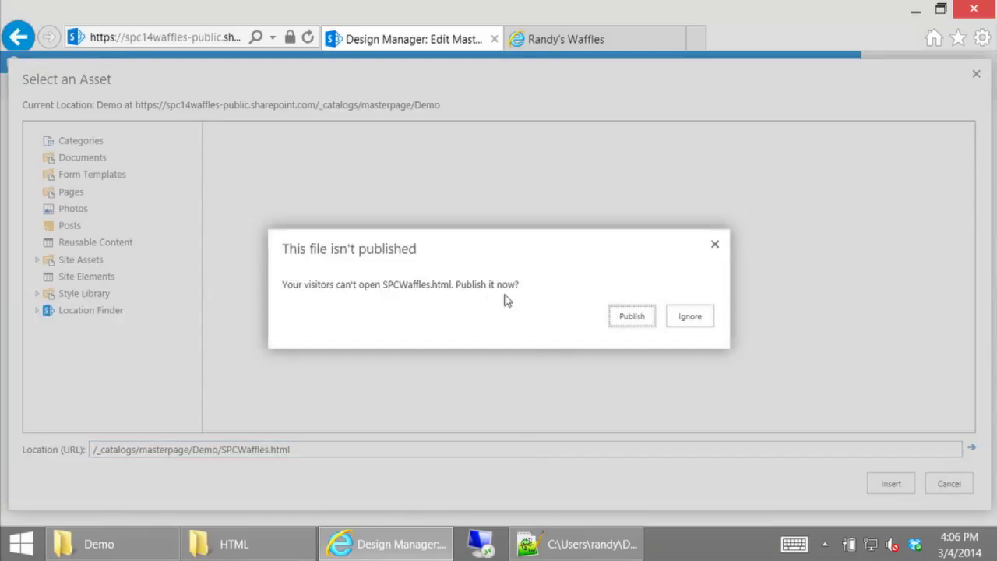
pyautogui.click(627, 319)
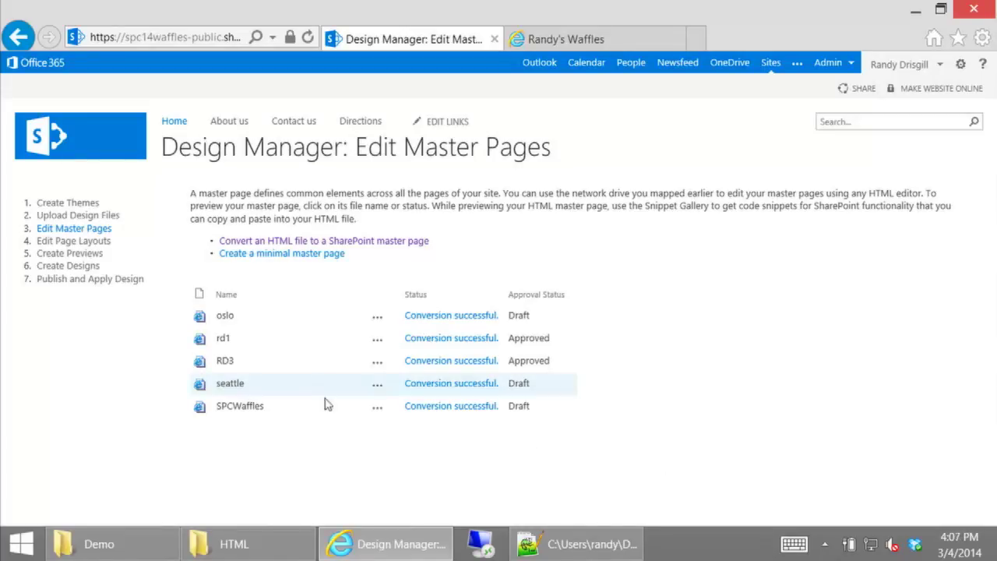
# Publish a major version of the SPCWaffles master page without a comment
pyautogui.click(378, 408)
pyautogui.click(507, 469)
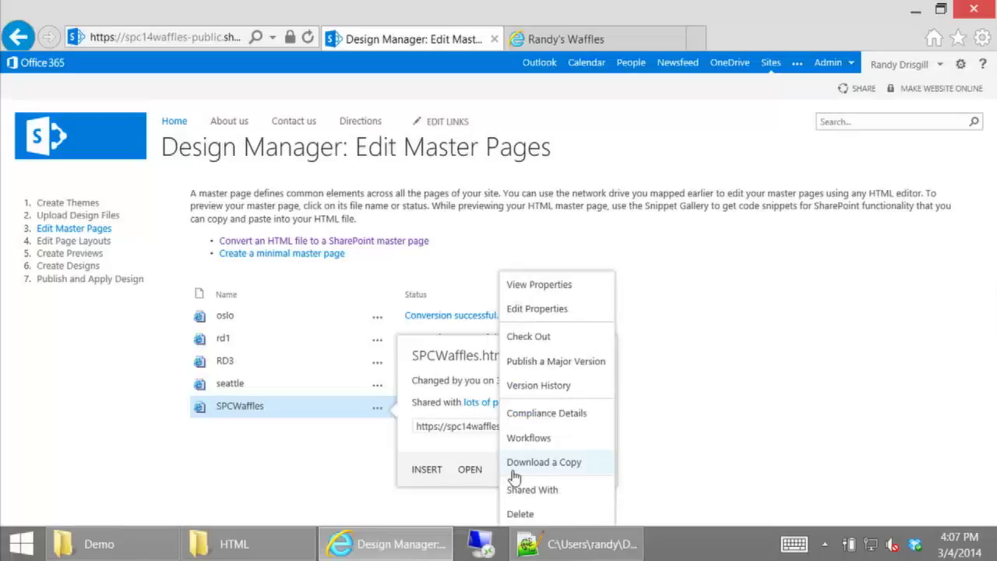
pyautogui.click(343, 446)
pyautogui.click(376, 410)
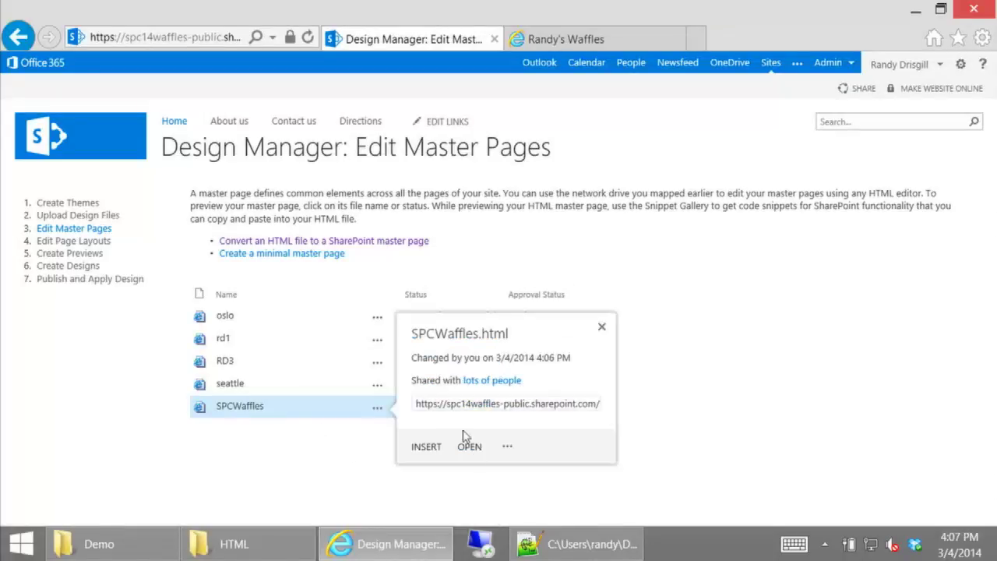
pyautogui.click(508, 446)
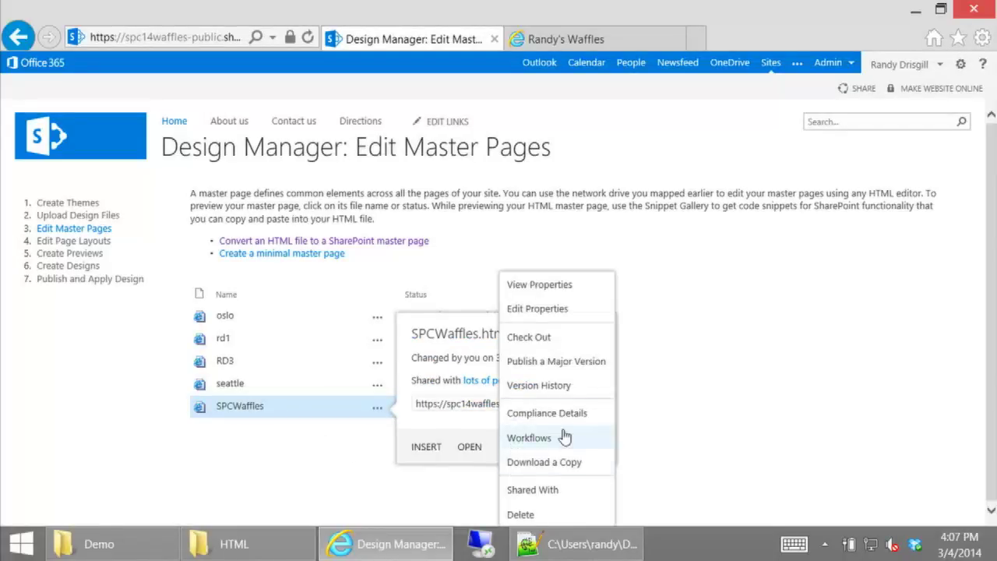
pyautogui.click(575, 362)
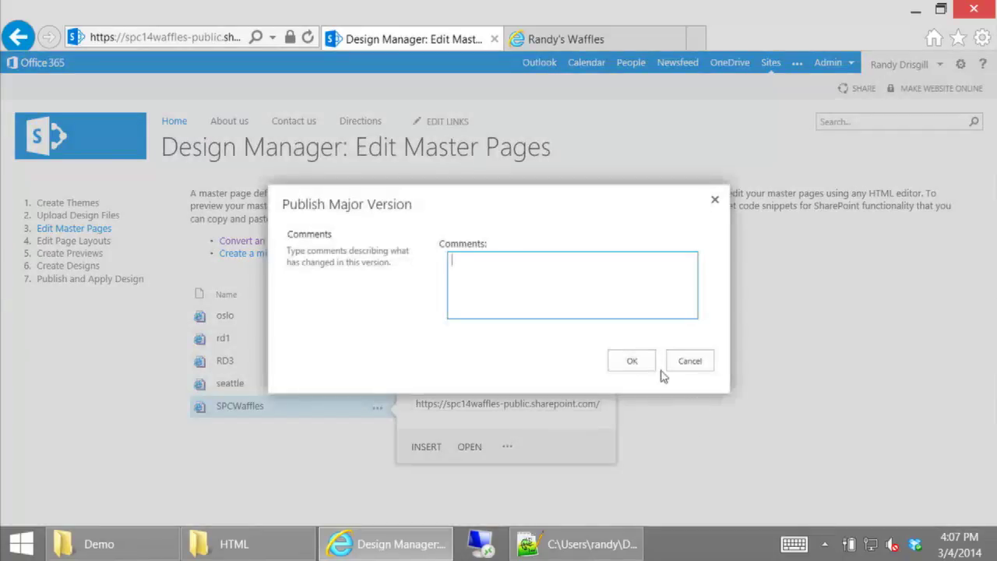
pyautogui.click(644, 361)
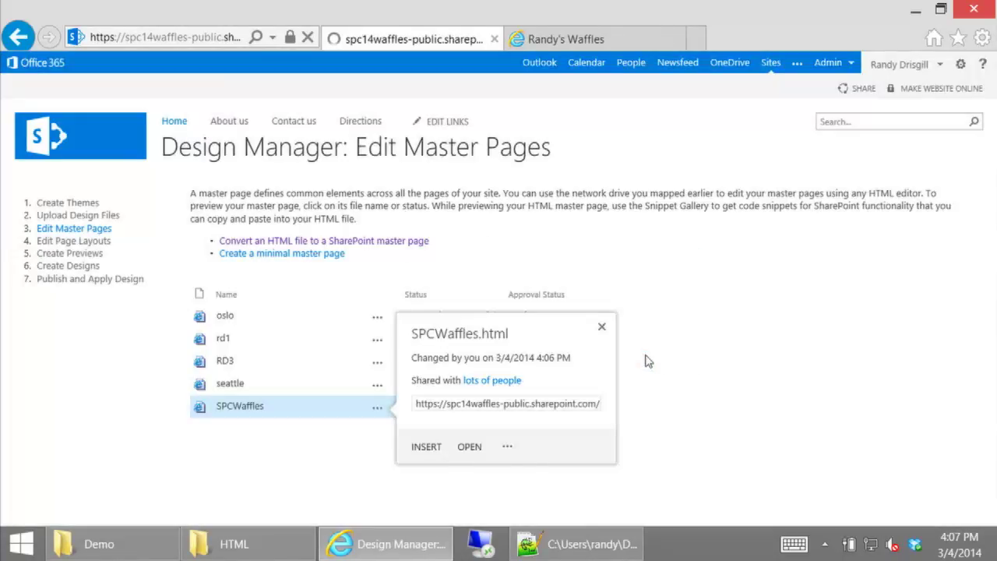
# Open the SPCWaffles preview in a new browser tab and examine the page down to the content placeholder div below the footer
pyautogui.rightClick(233, 411)
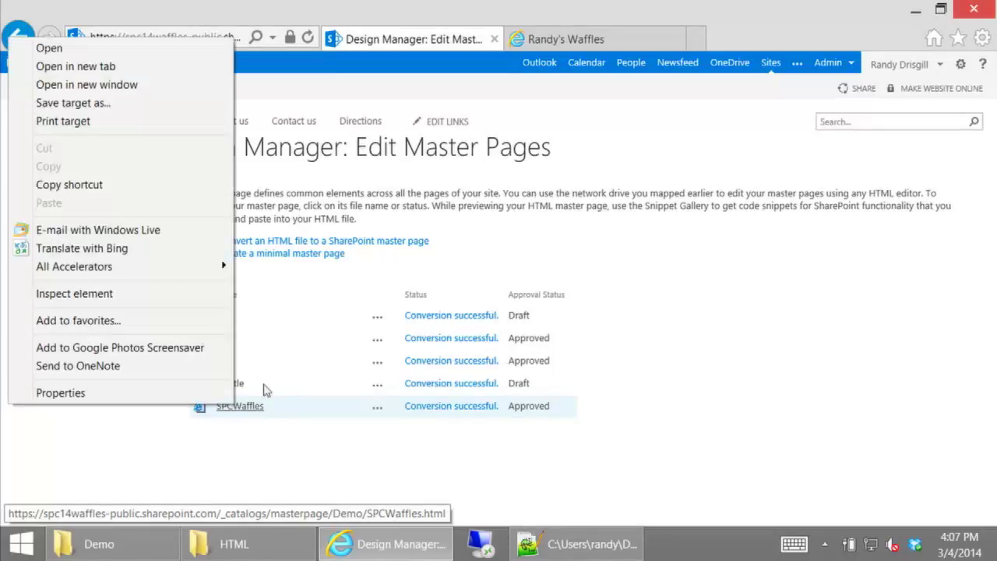
pyautogui.click(96, 68)
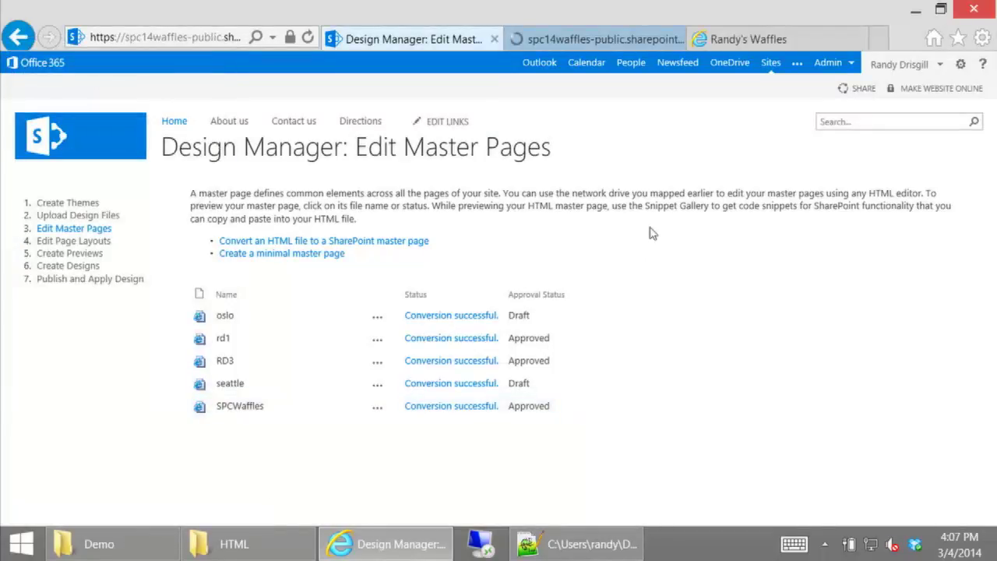
pyautogui.click(605, 39)
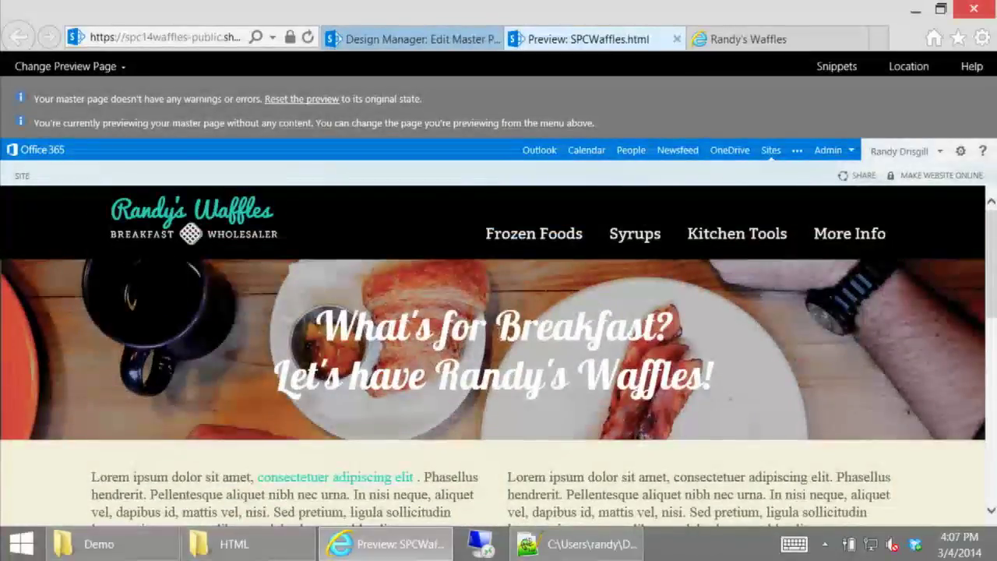
pyautogui.scroll(-5, 500, 337)
pyautogui.scroll(-5, 501, 337)
pyautogui.scroll(-3, 500, 337)
pyautogui.scroll(8, 501, 337)
pyautogui.scroll(-5, 501, 337)
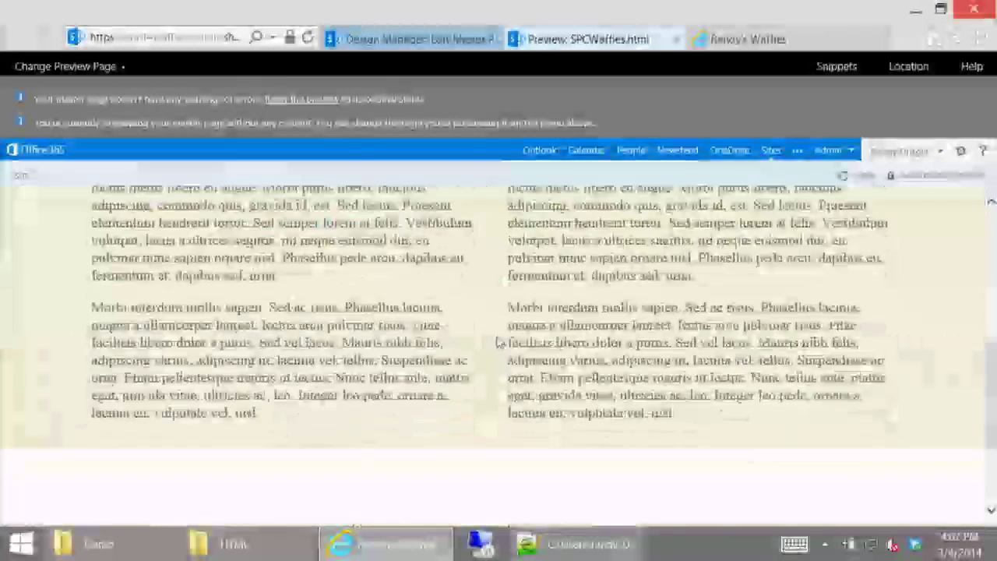
pyautogui.scroll(-5, 498, 342)
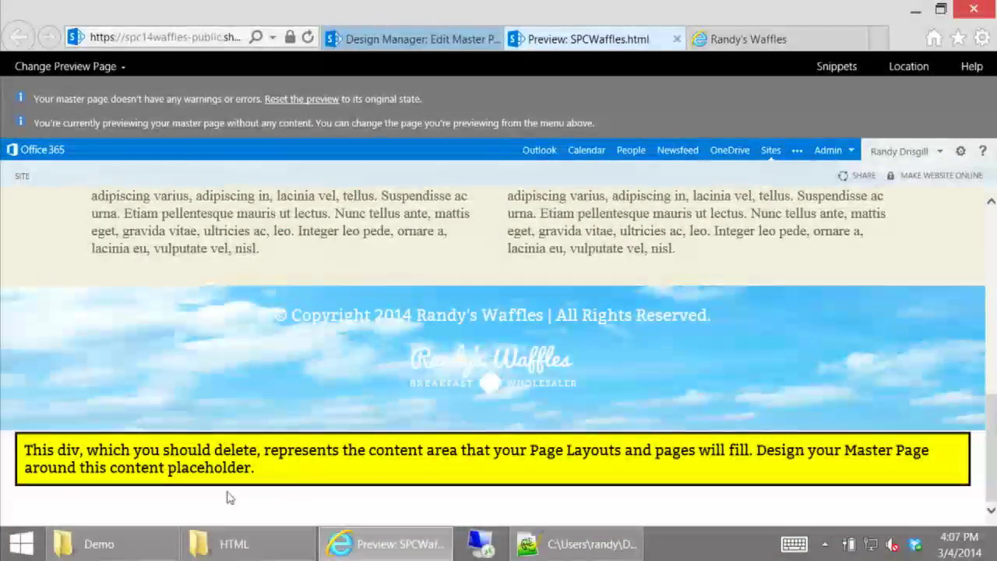
pyautogui.moveTo(282, 473); pyautogui.dragTo(49, 461)
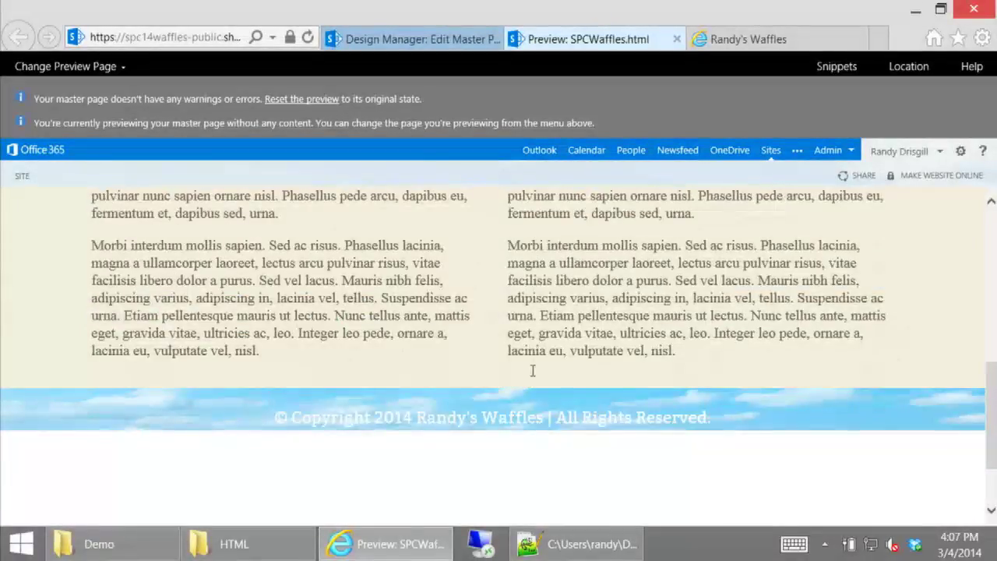
pyautogui.scroll(-3, 524, 347)
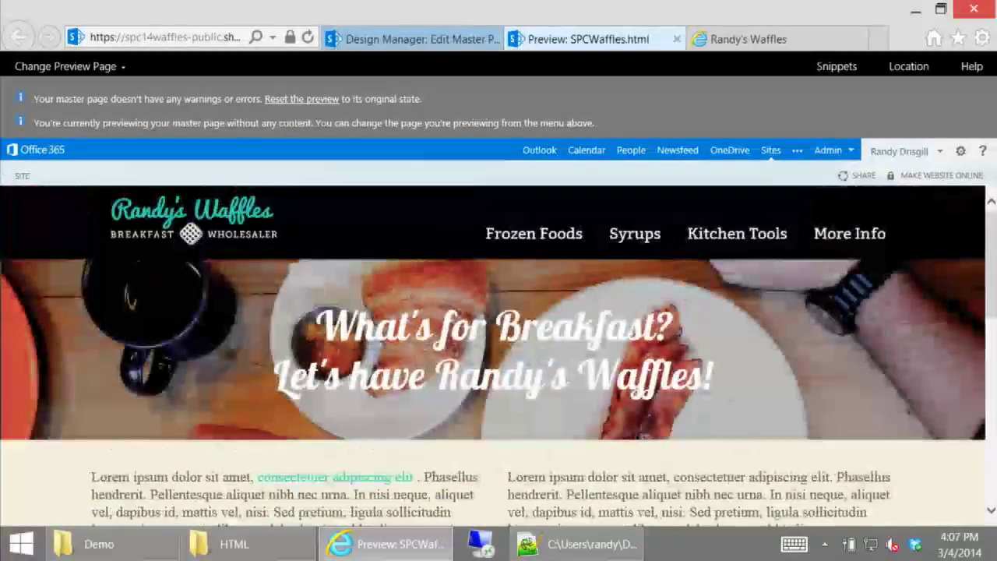
# Set the site's default master page to Demo/SPCWaffles in the Site Master Page Settings and check the home page down to its end
pyautogui.click(382, 40)
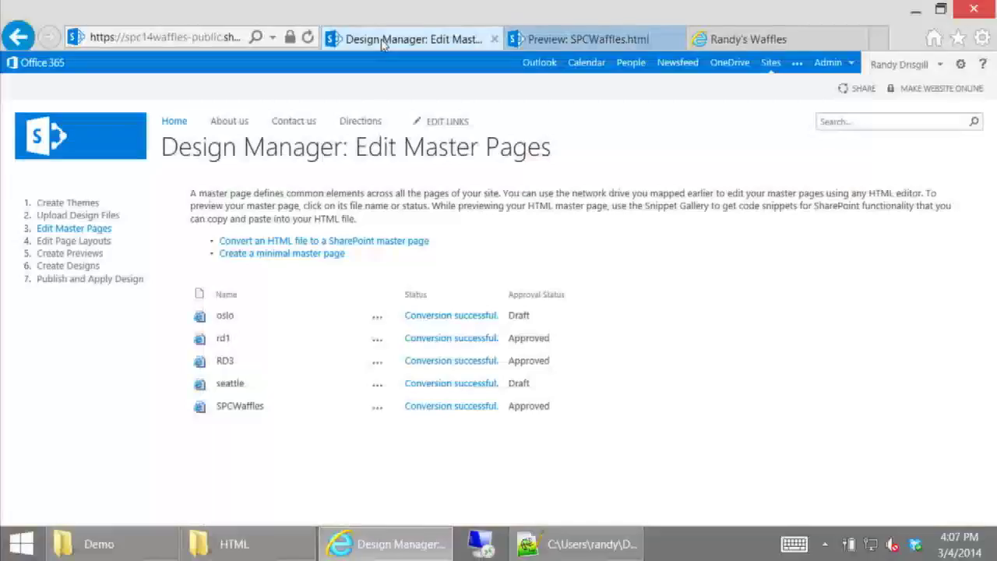
pyautogui.click(964, 65)
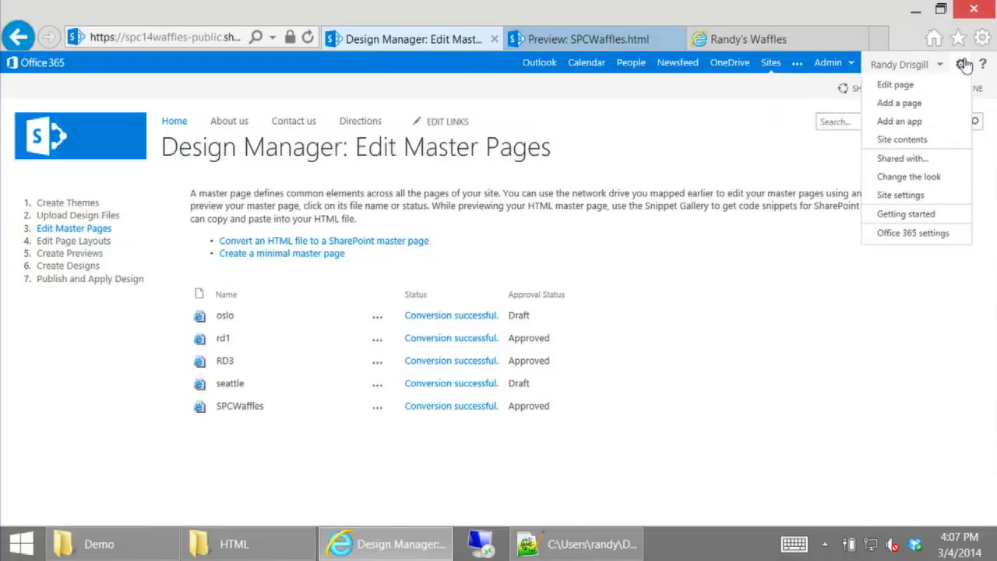
pyautogui.click(891, 196)
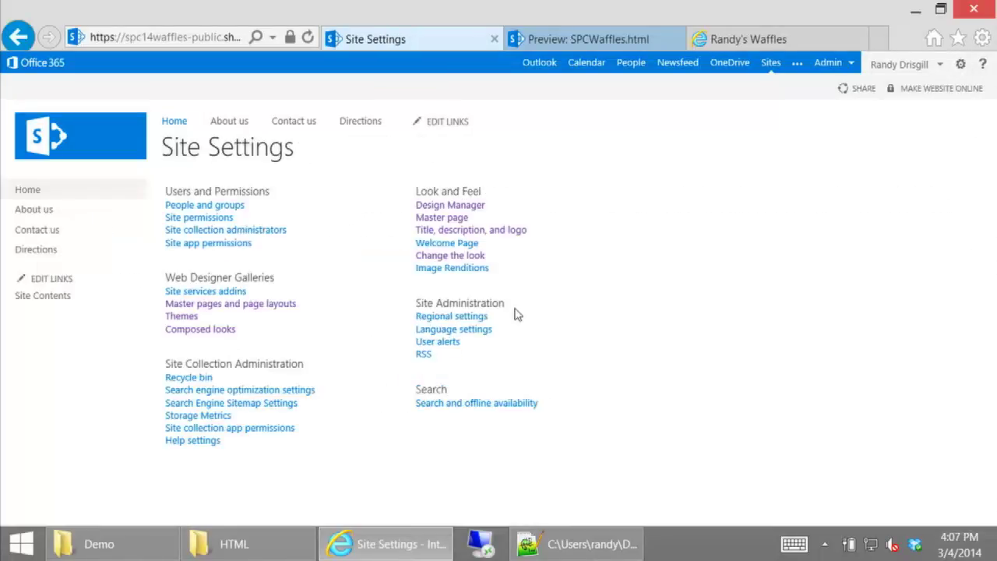
pyautogui.click(441, 218)
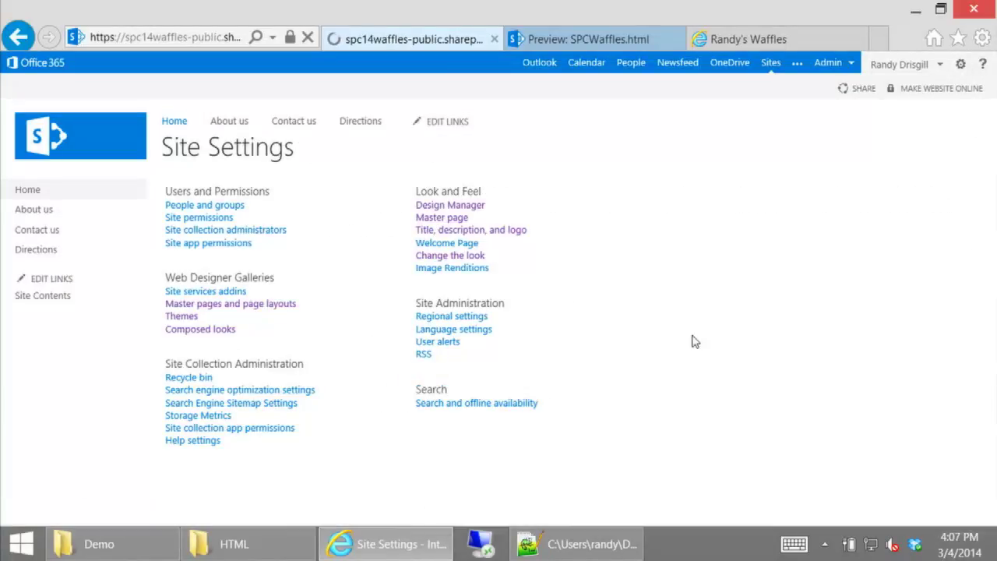
pyautogui.click(628, 236)
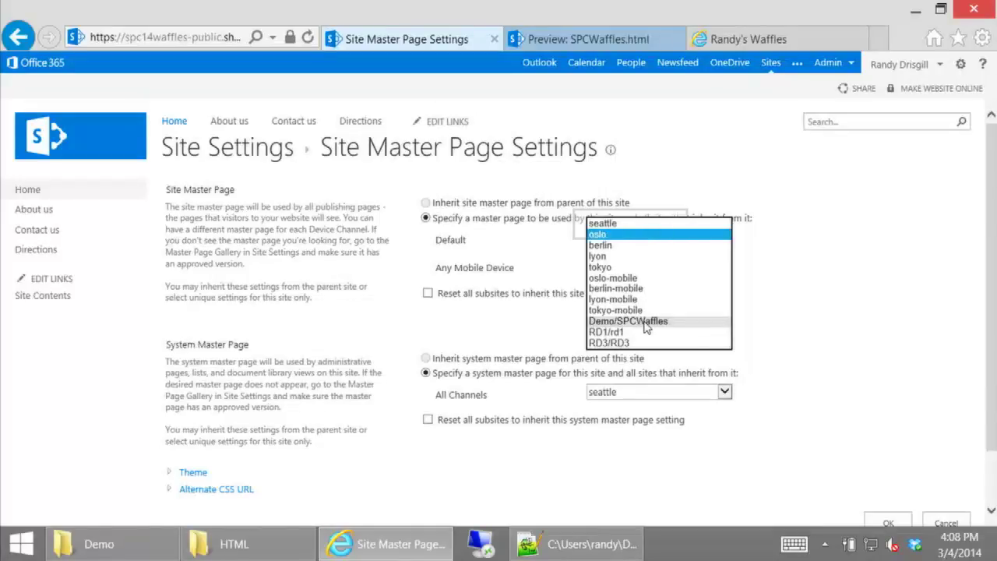
pyautogui.click(645, 322)
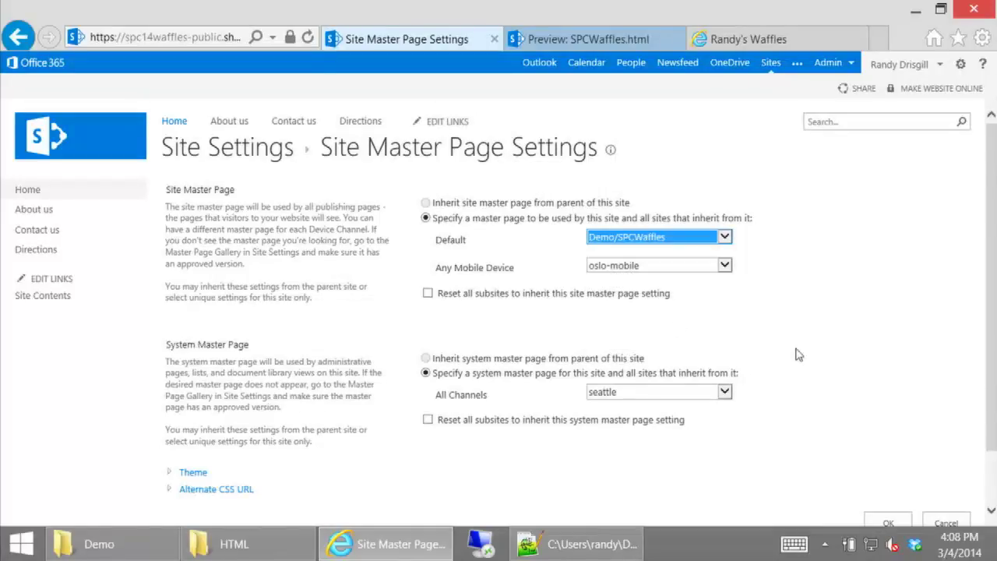
pyautogui.click(885, 520)
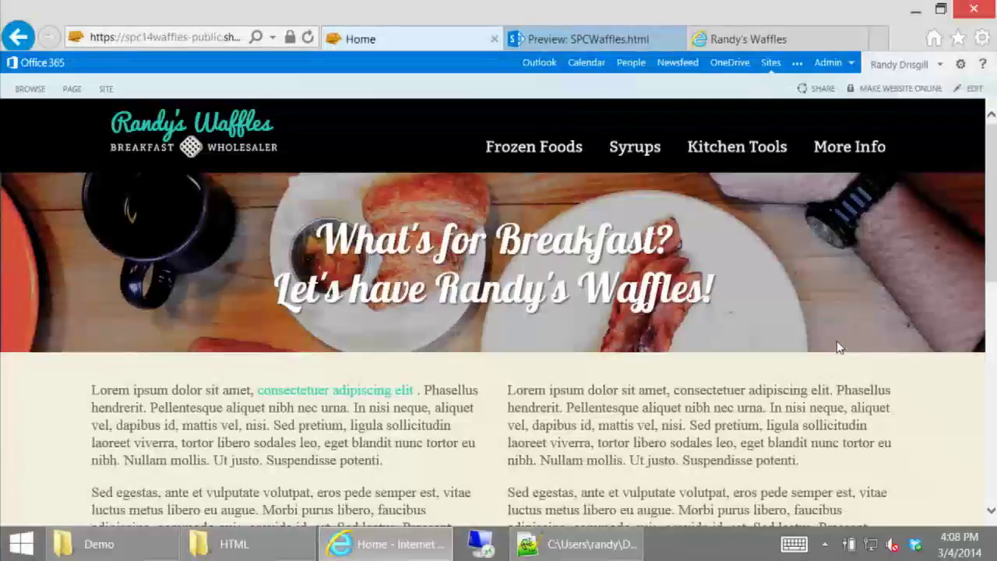
pyautogui.scroll(-10, 838, 347)
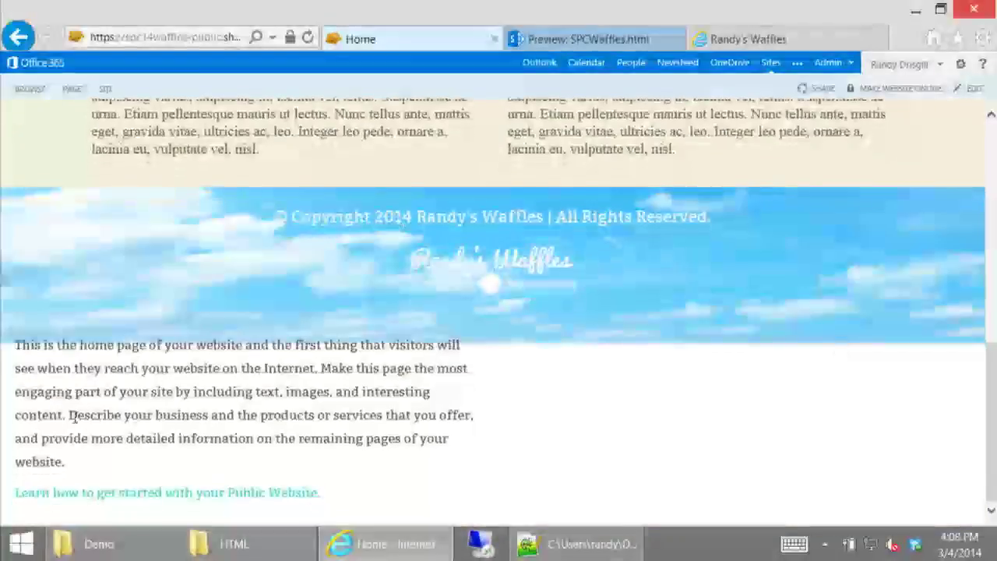
# Highlight the home page's body text below the footer and check the header navigation at the start of the page
pyautogui.moveTo(85, 460); pyautogui.dragTo(11, 343)
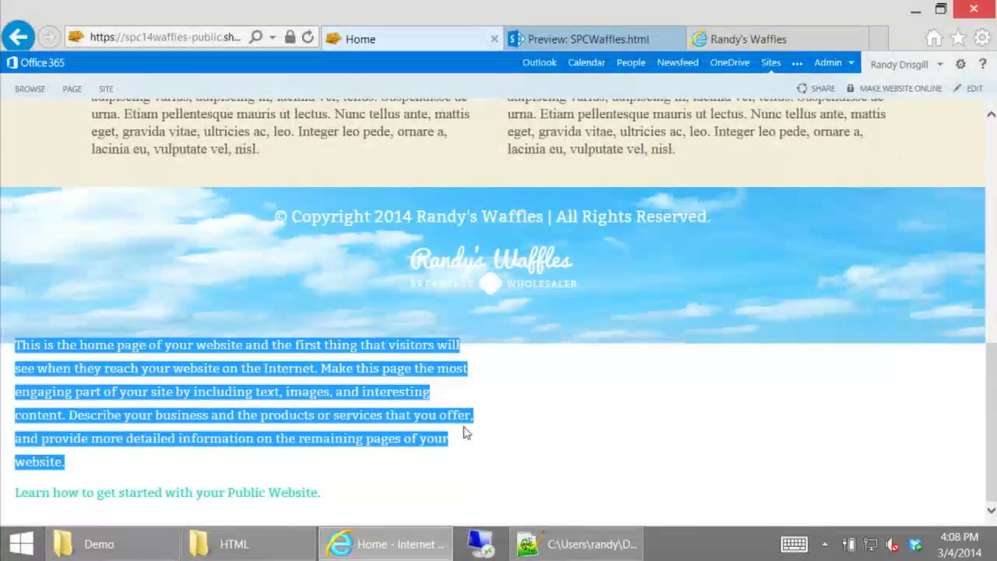
pyautogui.scroll(10, 483, 413)
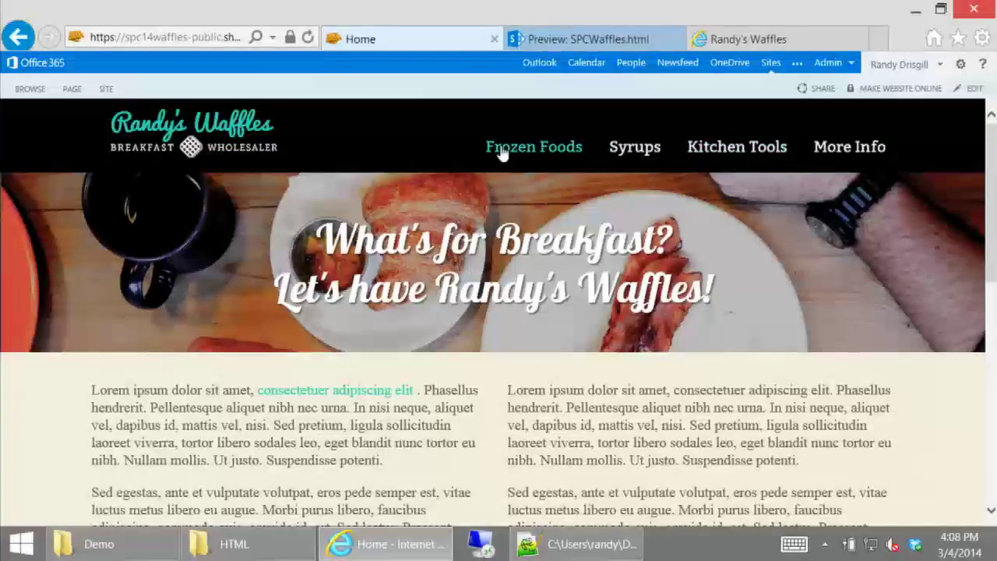
pyautogui.scroll(-1, 764, 311)
pyautogui.scroll(1, 764, 313)
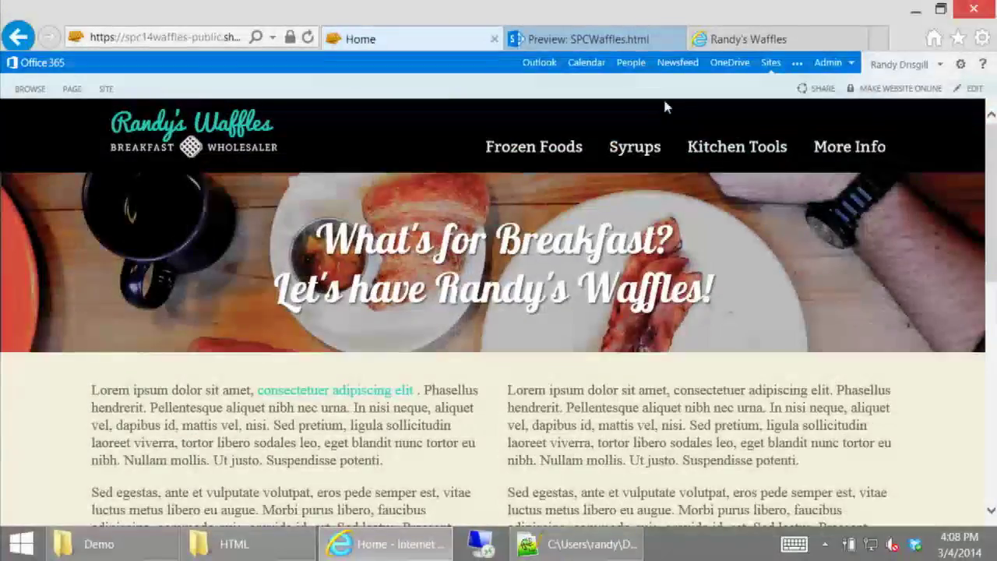
# Open the Snippet Gallery from the SPCWaffles.html preview in a new browser tab and switch to it
pyautogui.click(592, 41)
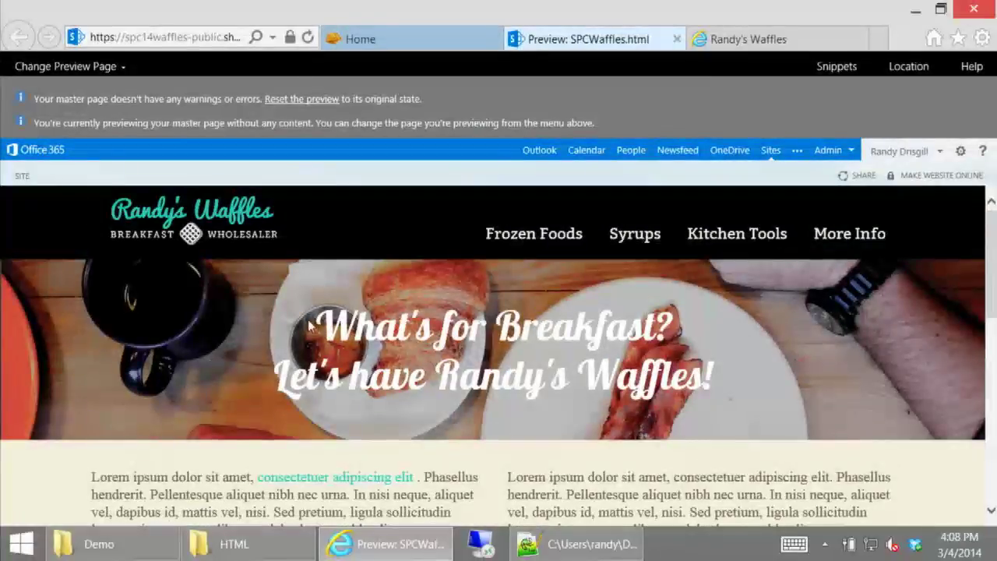
pyautogui.rightClick(828, 70)
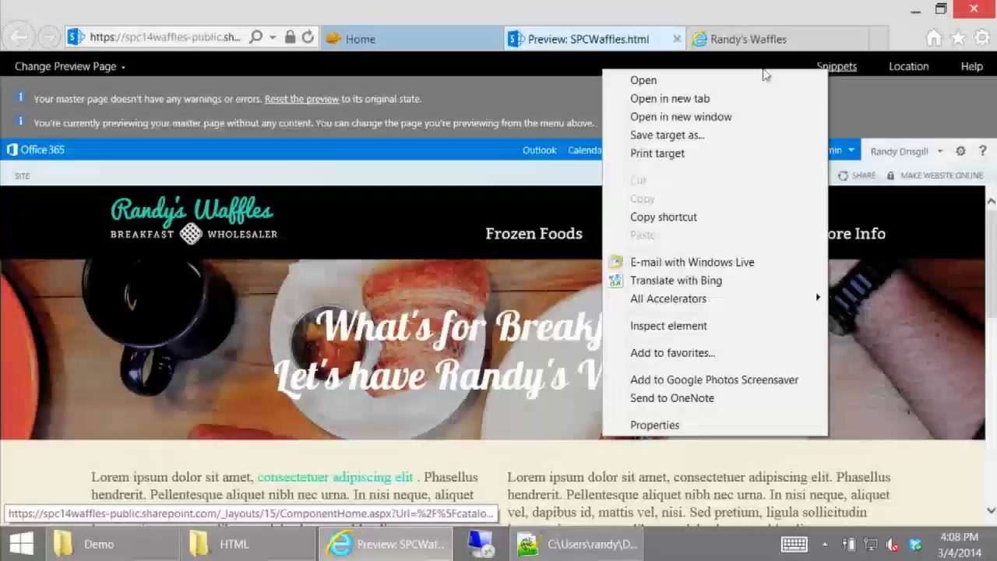
pyautogui.click(723, 98)
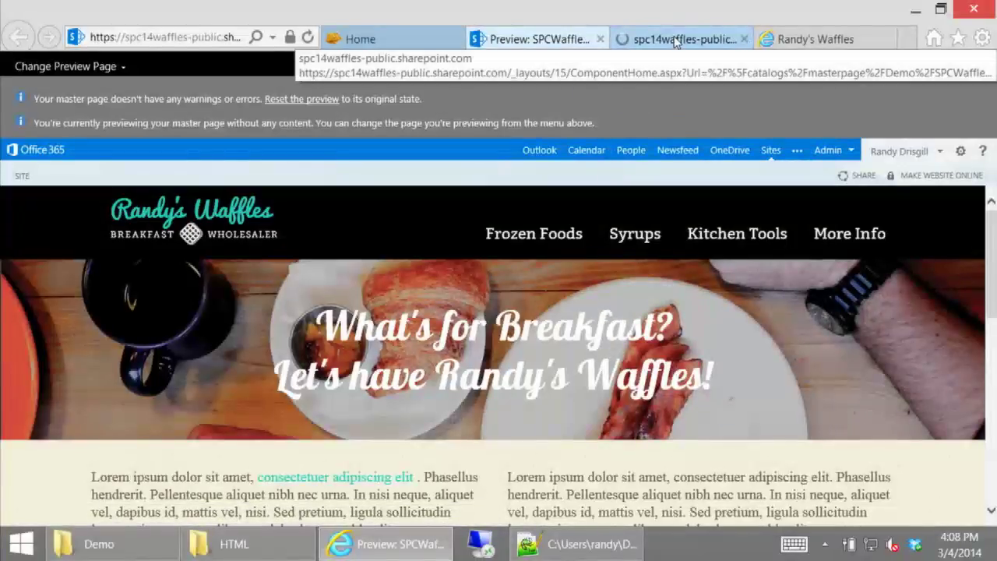
pyautogui.click(676, 41)
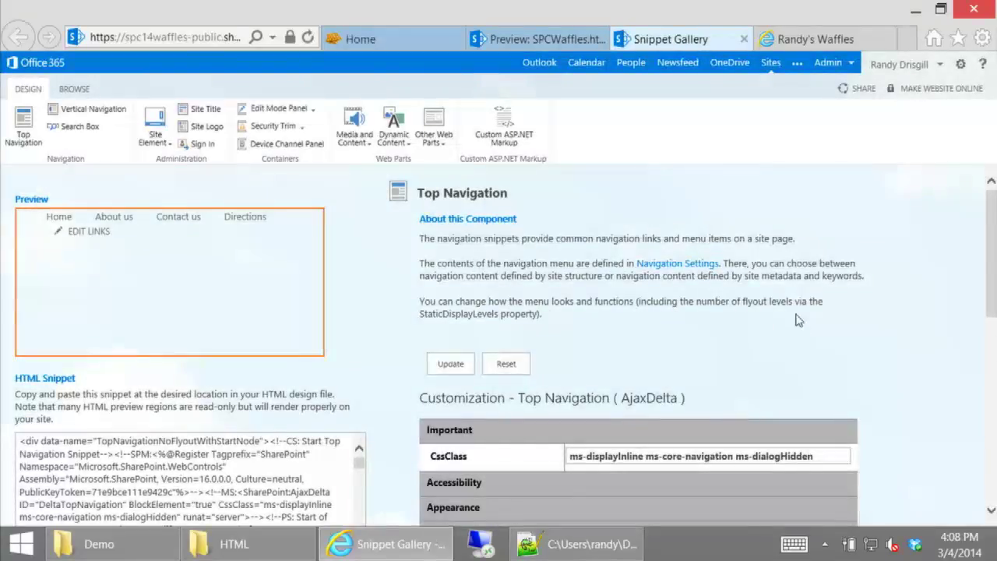
# Examine the Top Navigation component's preview, HTML snippet and customization properties in the Snippet Gallery
pyautogui.scroll(-3, 796, 319)
pyautogui.scroll(3, 809, 308)
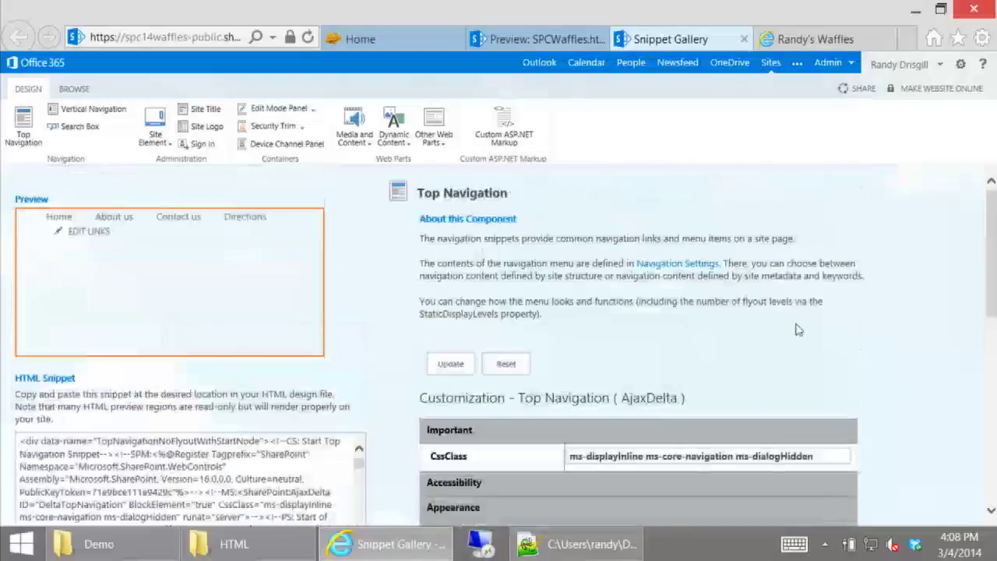
pyautogui.scroll(-3, 771, 367)
pyautogui.scroll(3, 774, 341)
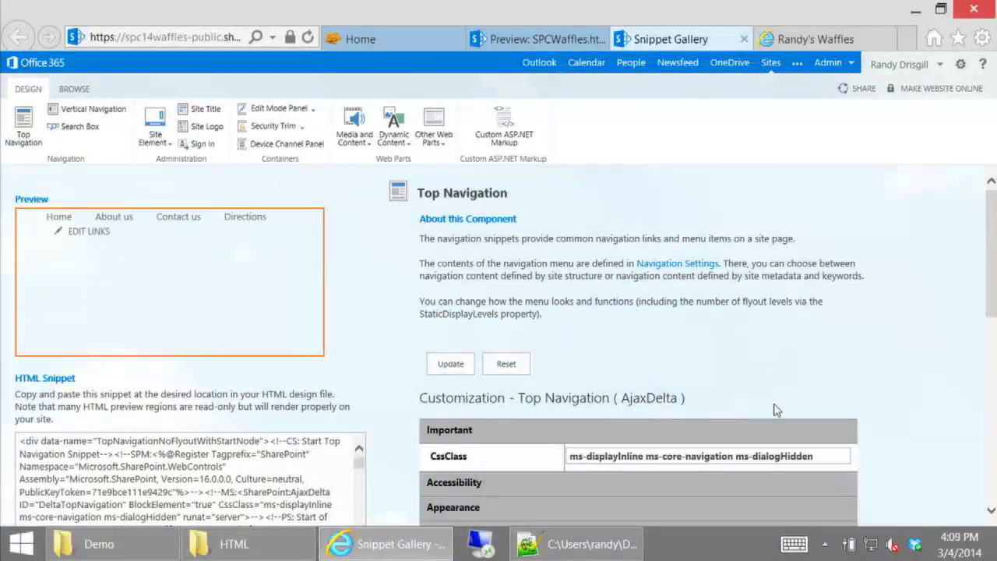
pyautogui.scroll(-3, 693, 357)
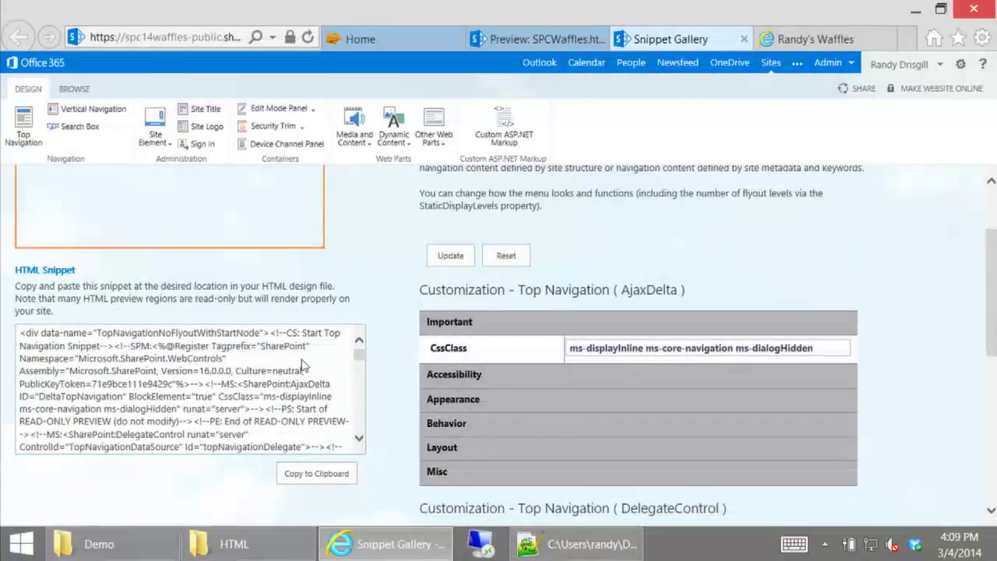
pyautogui.scroll(3, 265, 384)
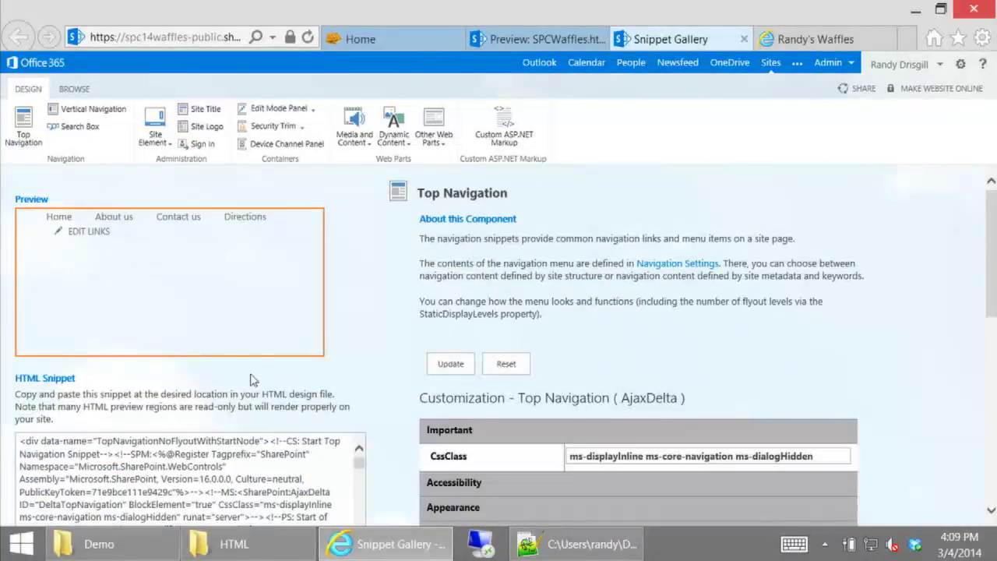
pyautogui.scroll(-3, 284, 381)
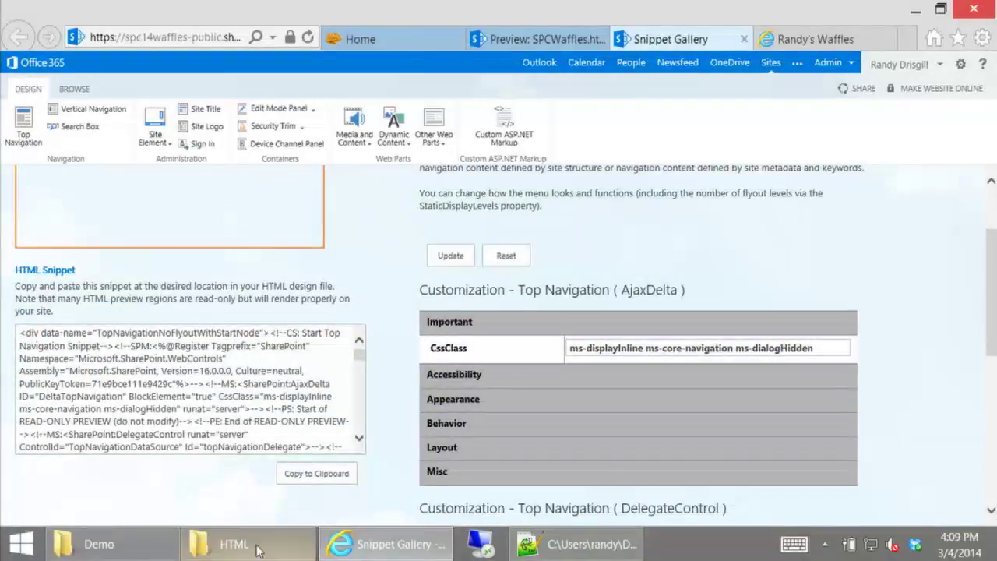
# Open both SPCWaffles.html and SPCWaffles.master from the mapped Demo folder in Notepad++
pyautogui.click(164, 545)
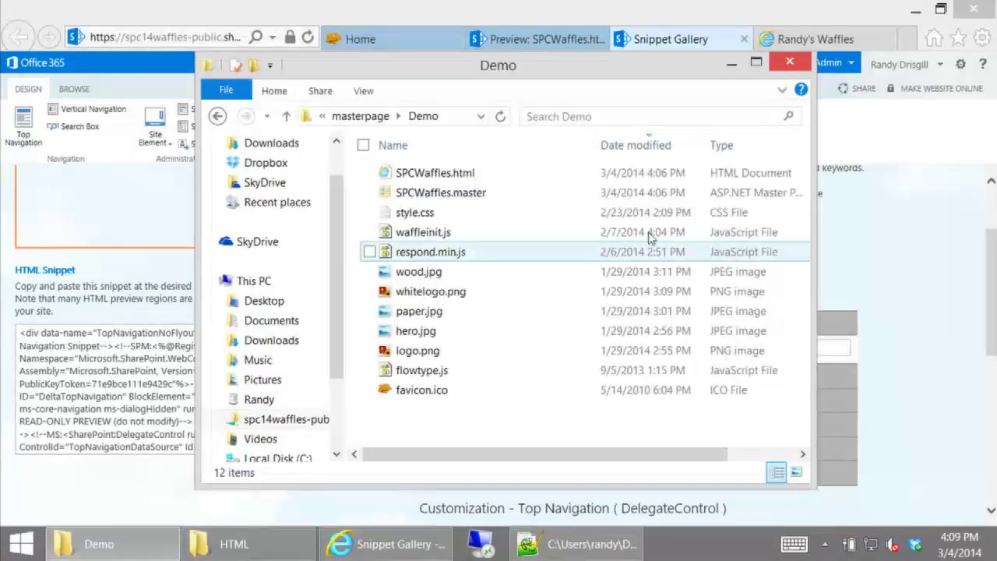
pyautogui.rightClick(437, 173)
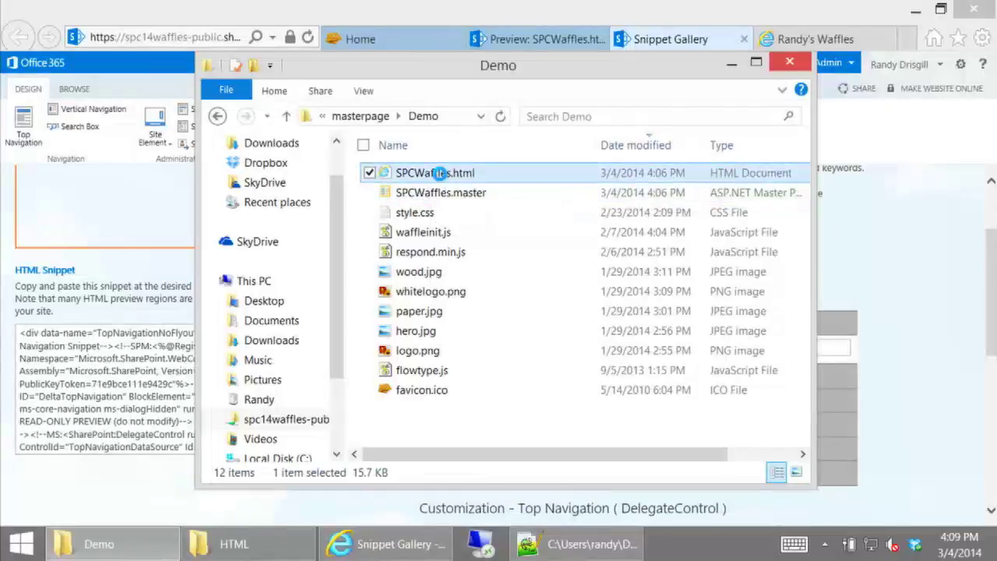
pyautogui.click(506, 214)
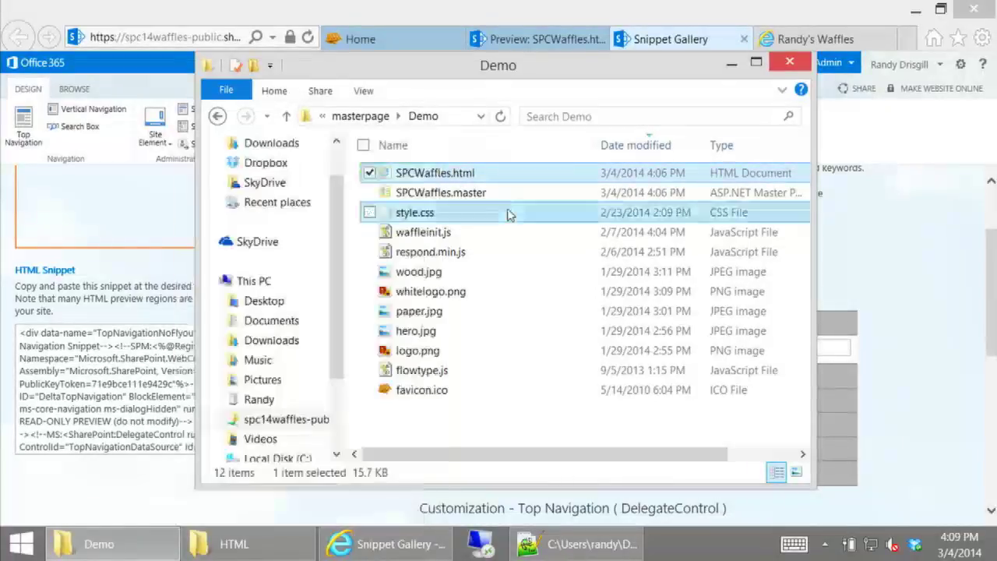
pyautogui.click(448, 174)
pyautogui.keyDown('ctrl'); pyautogui.click(445, 192); pyautogui.keyUp('ctrl')
pyautogui.rightClick(445, 193)
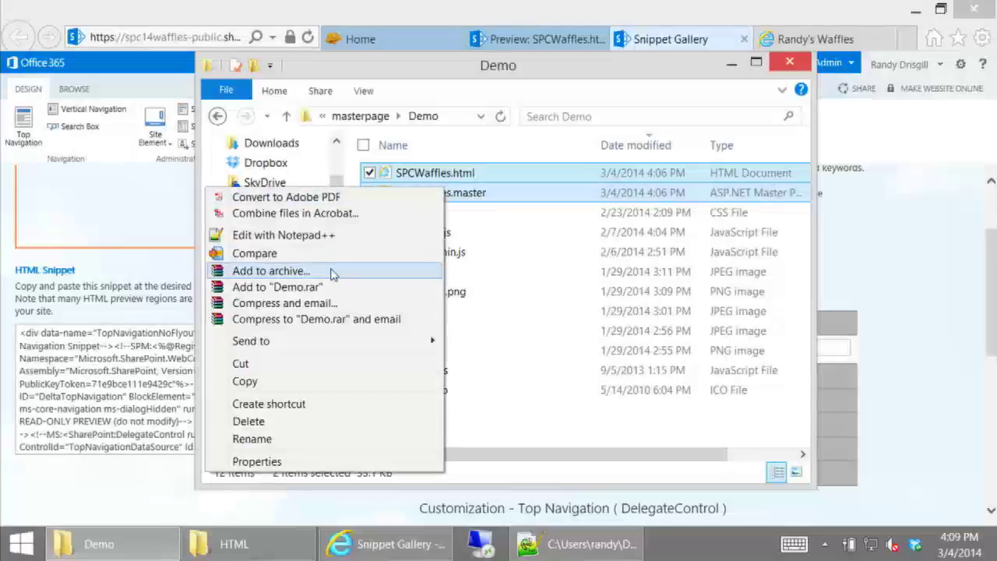
pyautogui.click(329, 241)
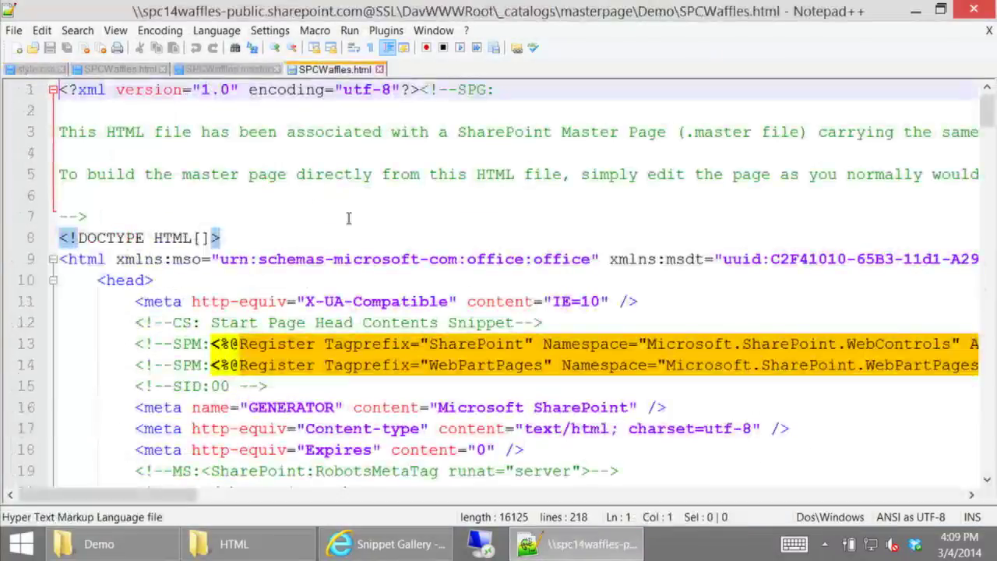
# Bring up SPCWaffles.master and set its syntax highlighting language to XML
pyautogui.click(247, 70)
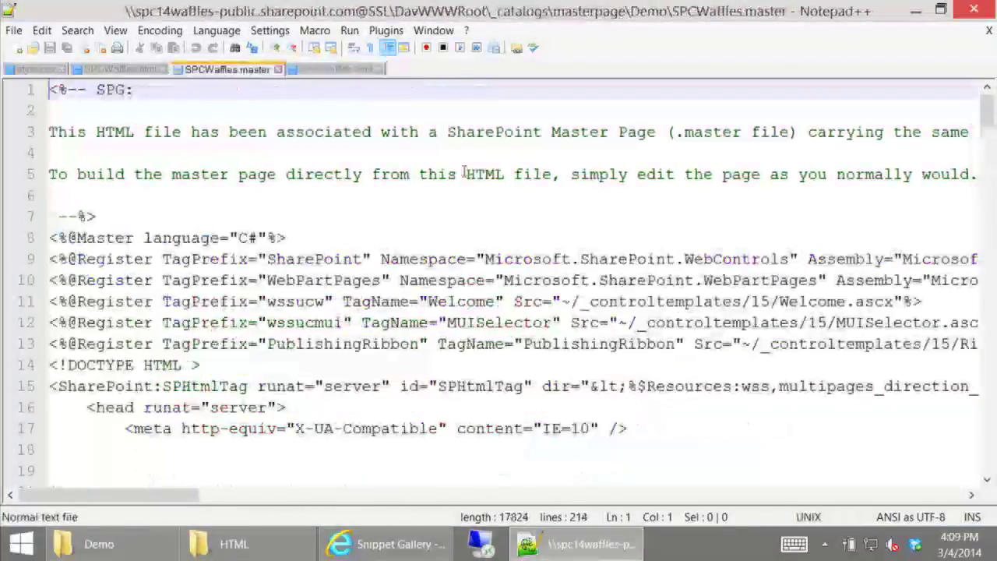
pyautogui.click(117, 32)
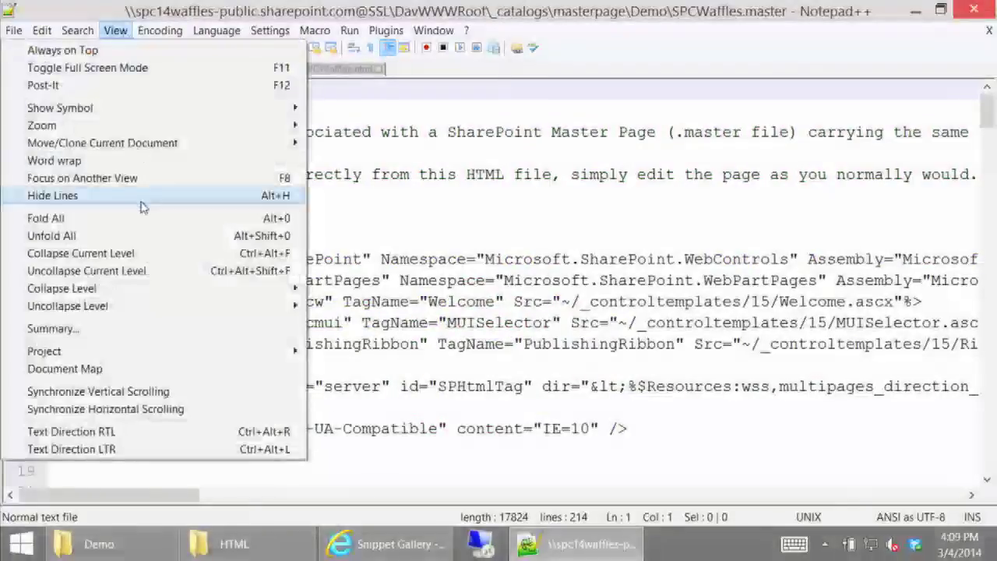
pyautogui.moveTo(274, 32)
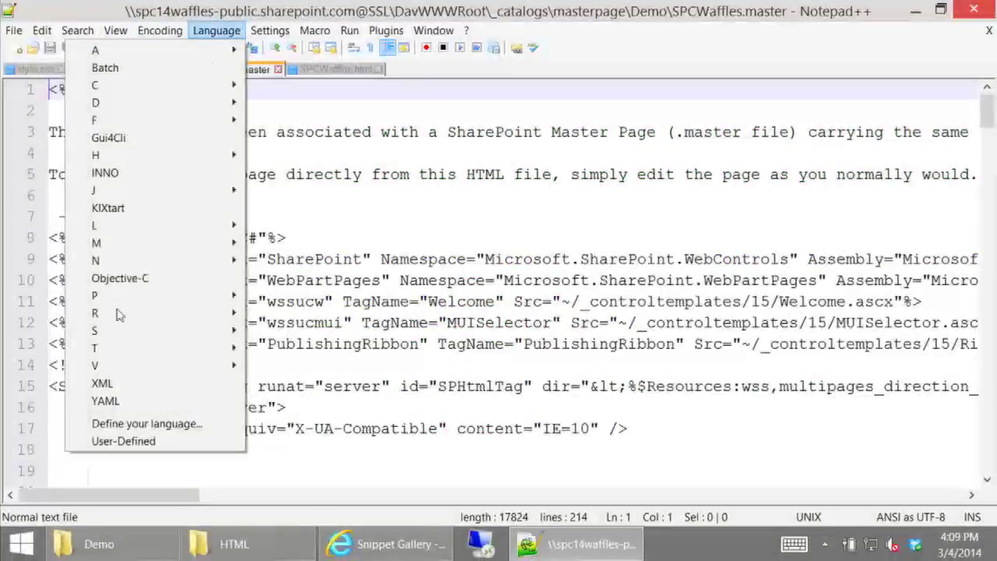
pyautogui.click(102, 383)
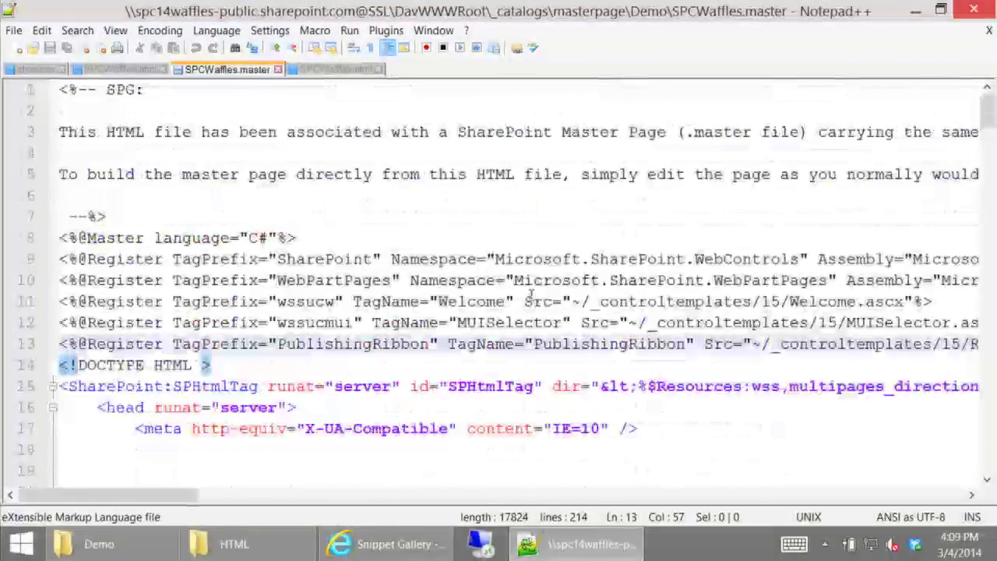
# Look through the generated markup of SPCWaffles.master and close the file
pyautogui.scroll(-3, 507, 329)
pyautogui.scroll(-20, 488, 342)
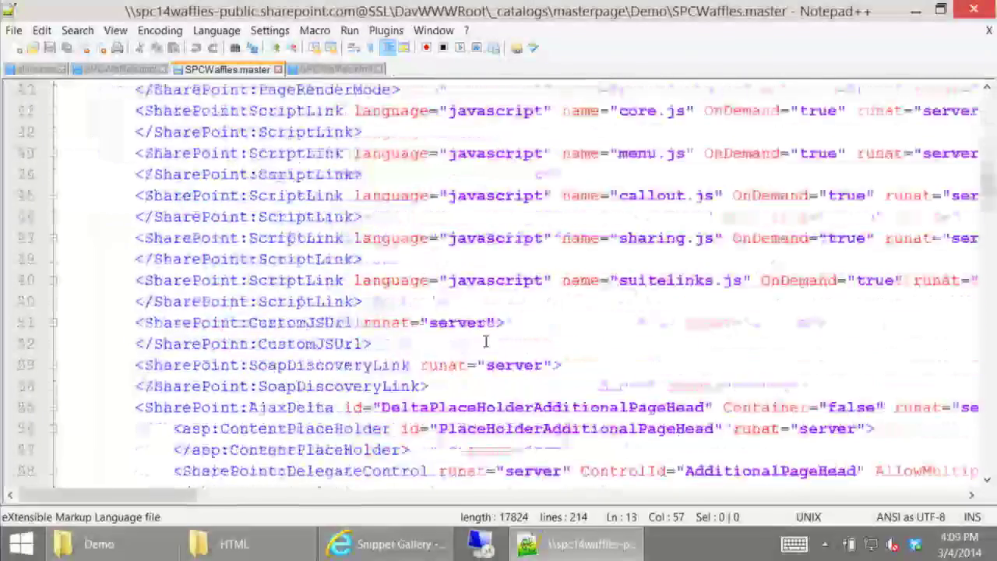
pyautogui.scroll(-20, 478, 340)
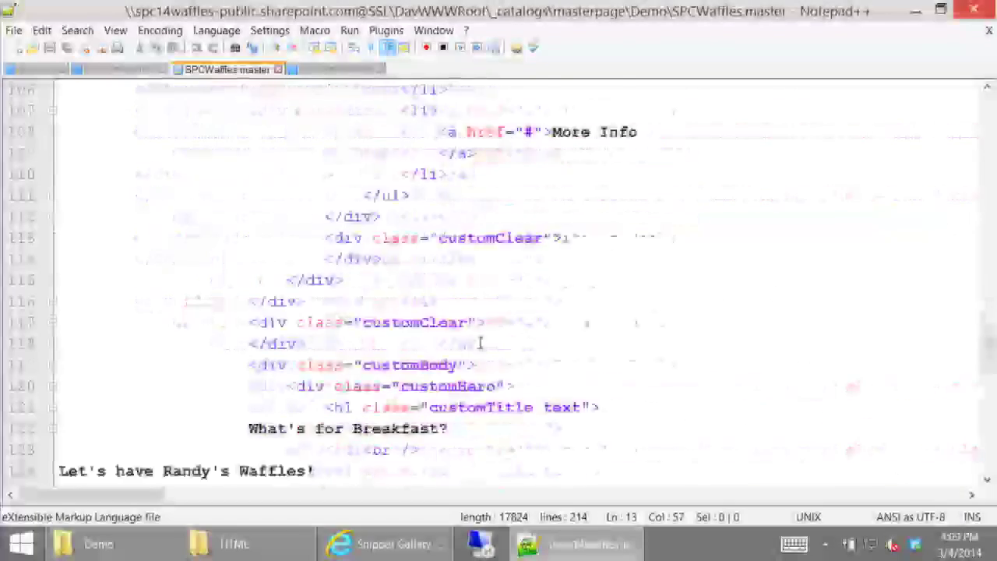
pyautogui.scroll(20, 478, 340)
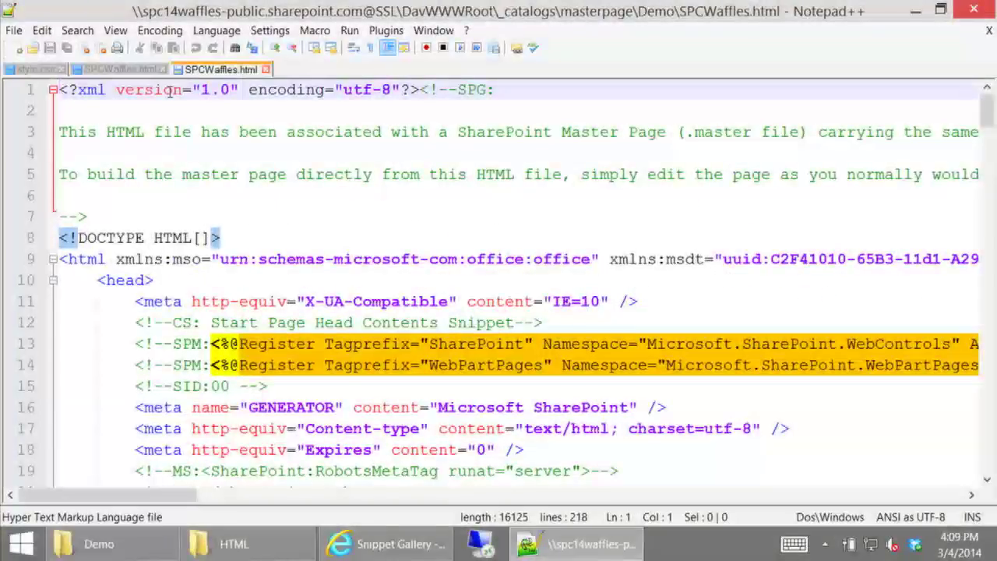
# Compare the original local SPCWaffles.html with the converted copy in the Demo folder, highlighting the comment block that starts the converted file
pyautogui.click(124, 69)
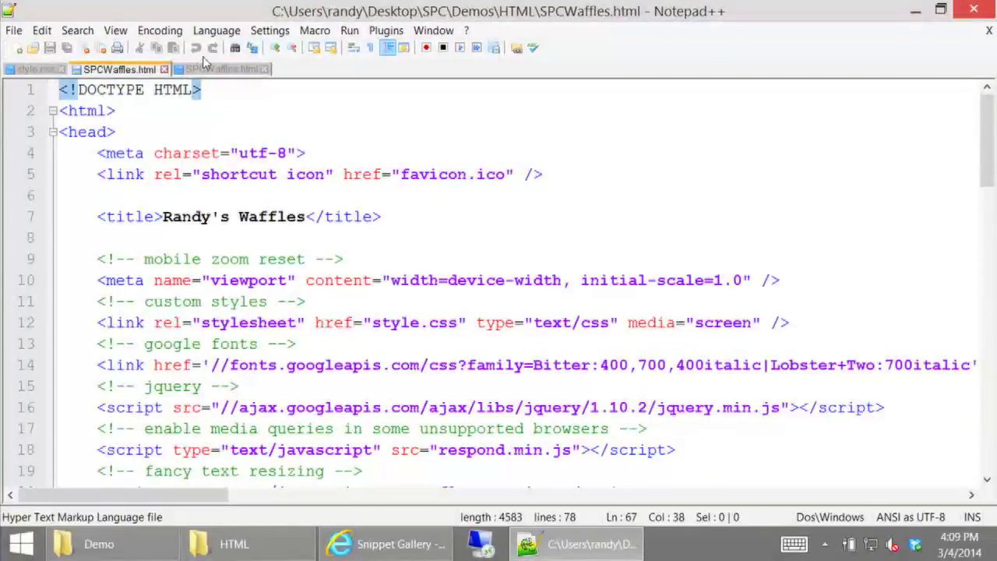
pyautogui.click(222, 69)
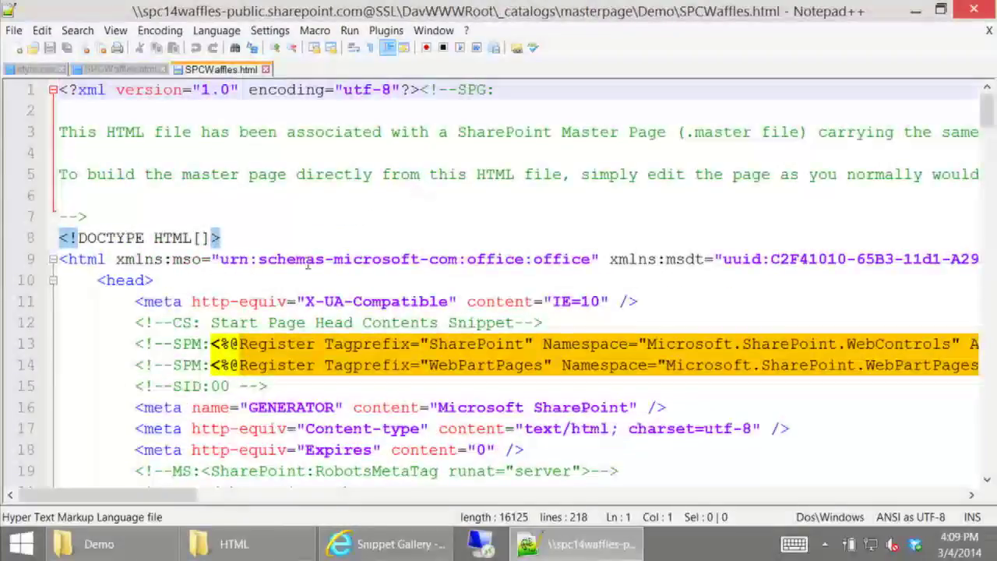
pyautogui.moveTo(87, 217); pyautogui.dragTo(31, 86)
pyautogui.click(363, 239)
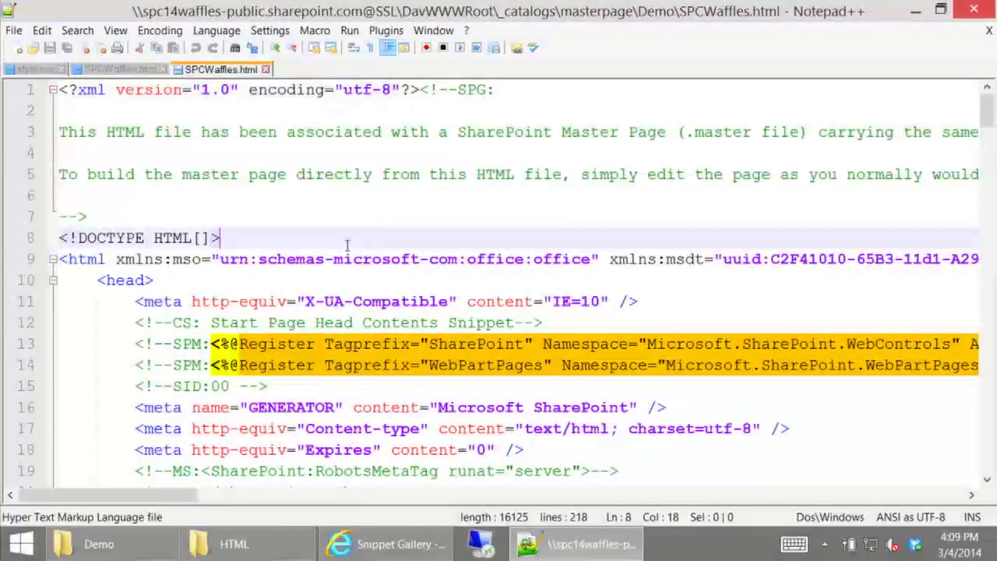
# Examine the Page Head Contents snippet in the converted SPCWaffles.html, highlighting its opening lines 12 to 15
pyautogui.scroll(-2, 317, 272)
pyautogui.moveTo(269, 258); pyautogui.dragTo(58, 196)
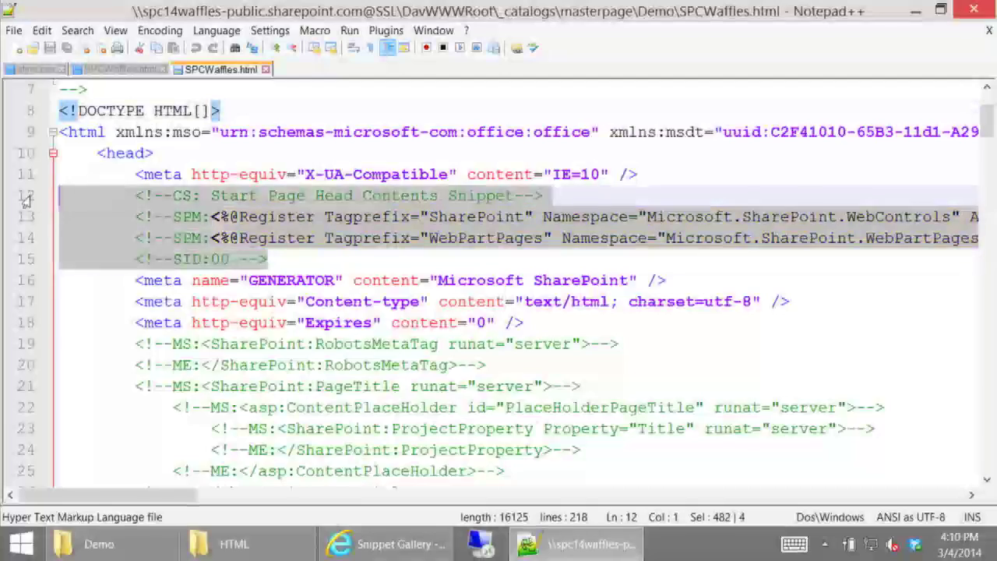
pyautogui.scroll(-2, 526, 285)
pyautogui.scroll(-10, 311, 269)
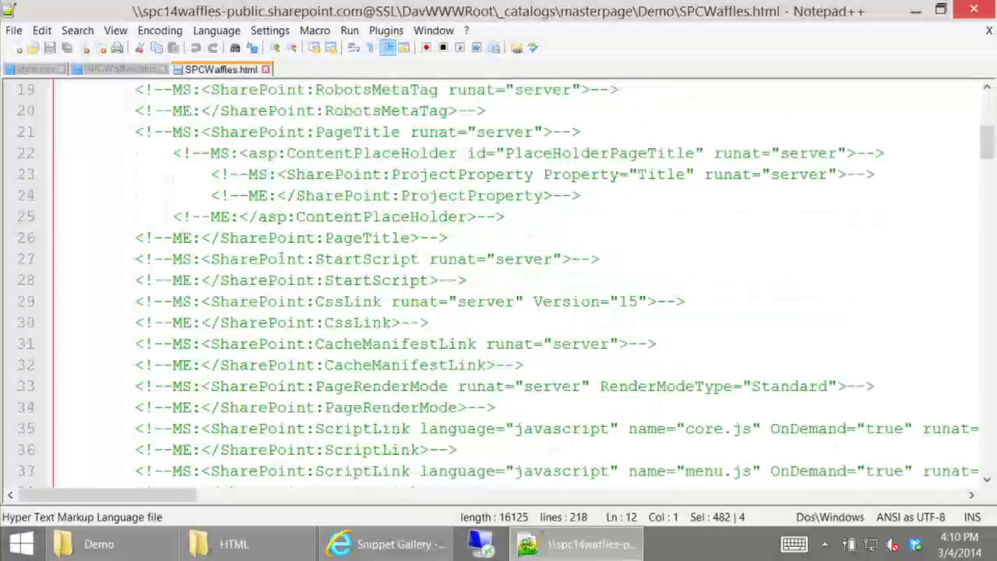
pyautogui.scroll(-5, 283, 265)
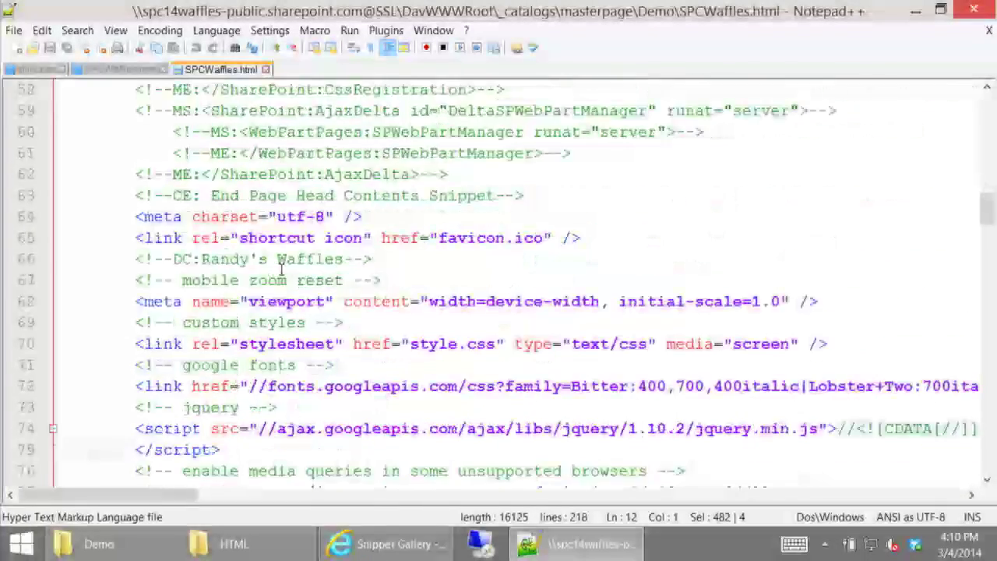
pyautogui.scroll(6, 305, 213)
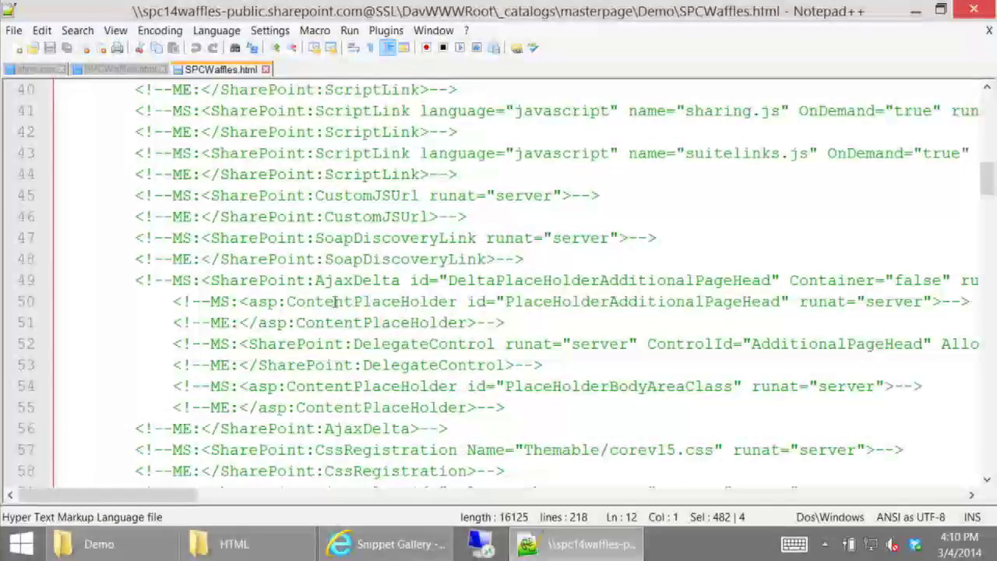
# Copy the ContentPlaceHolderMain div near the end of the converted SPCWaffles.html and remove it from there
pyautogui.scroll(-8, 390, 348)
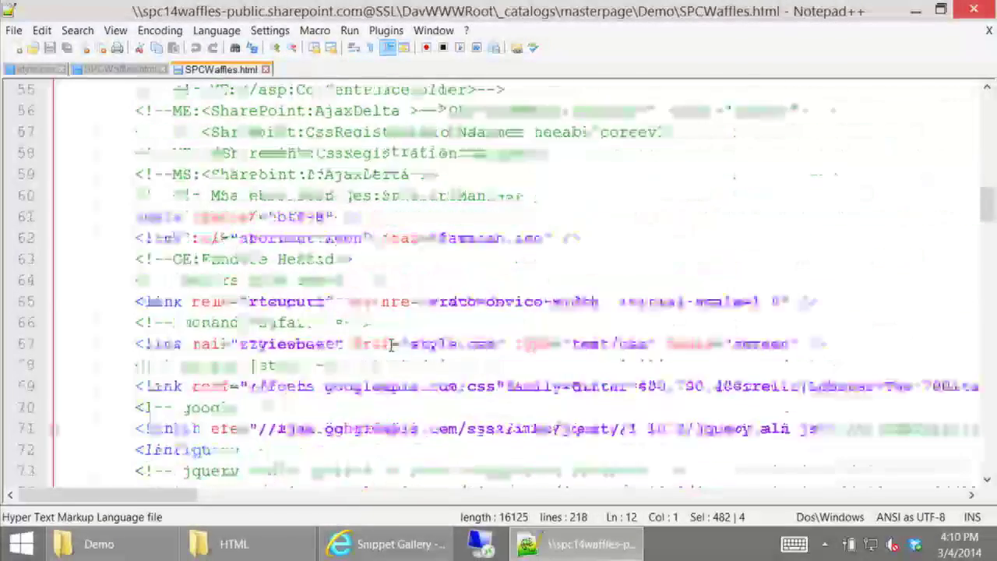
pyautogui.scroll(-8, 390, 344)
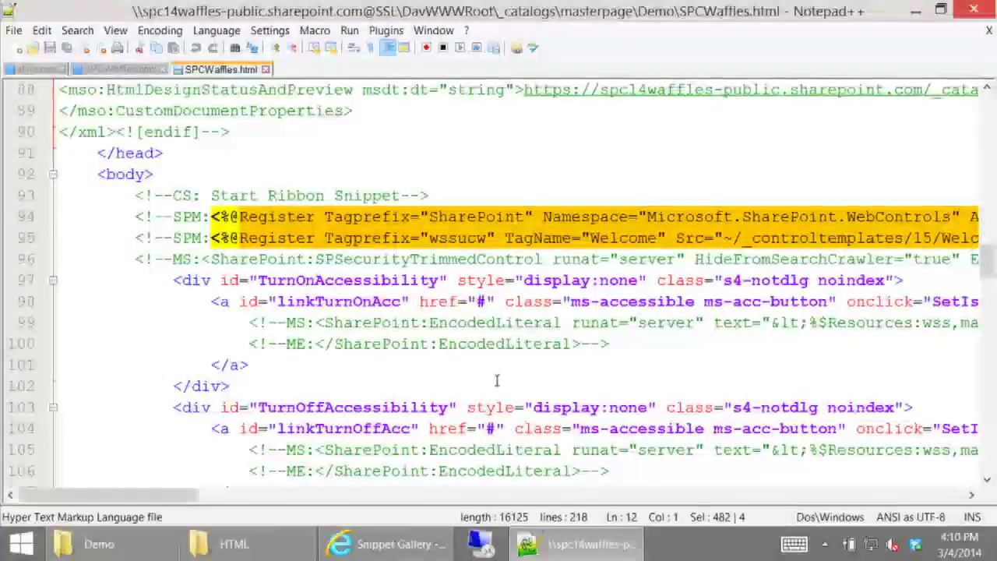
pyautogui.scroll(-3, 494, 385)
pyautogui.scroll(-8, 486, 386)
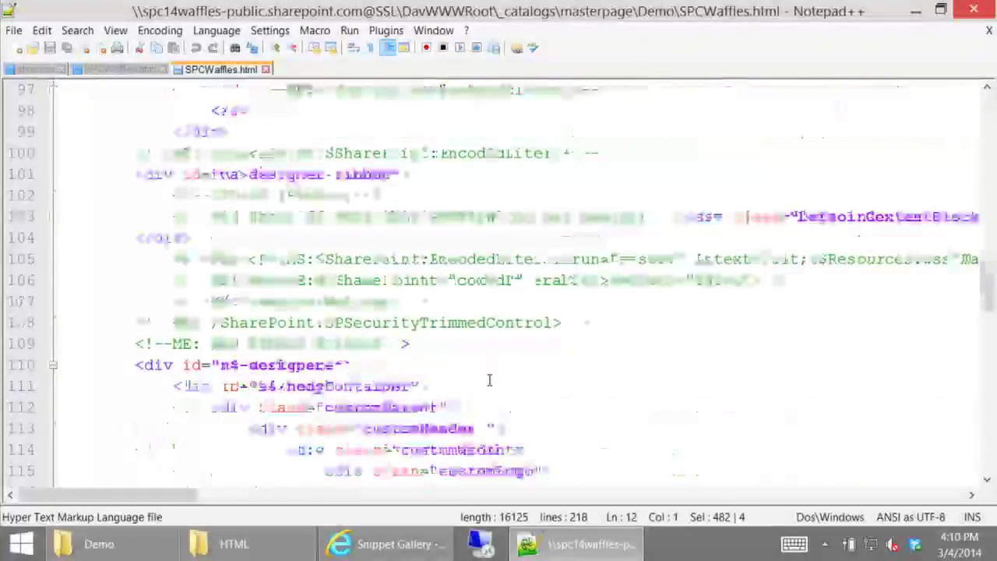
pyautogui.scroll(-20, 484, 393)
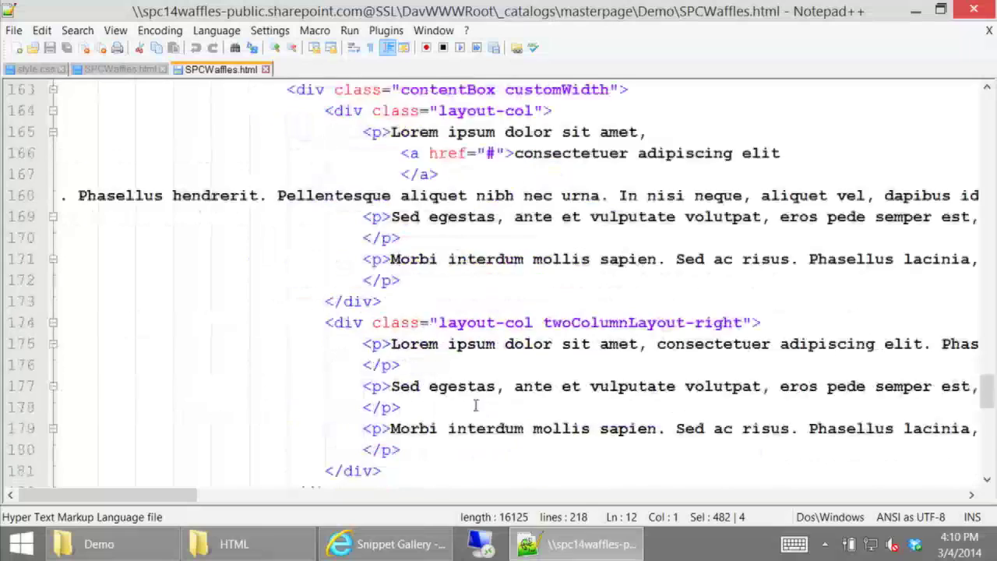
pyautogui.scroll(-4, 475, 407)
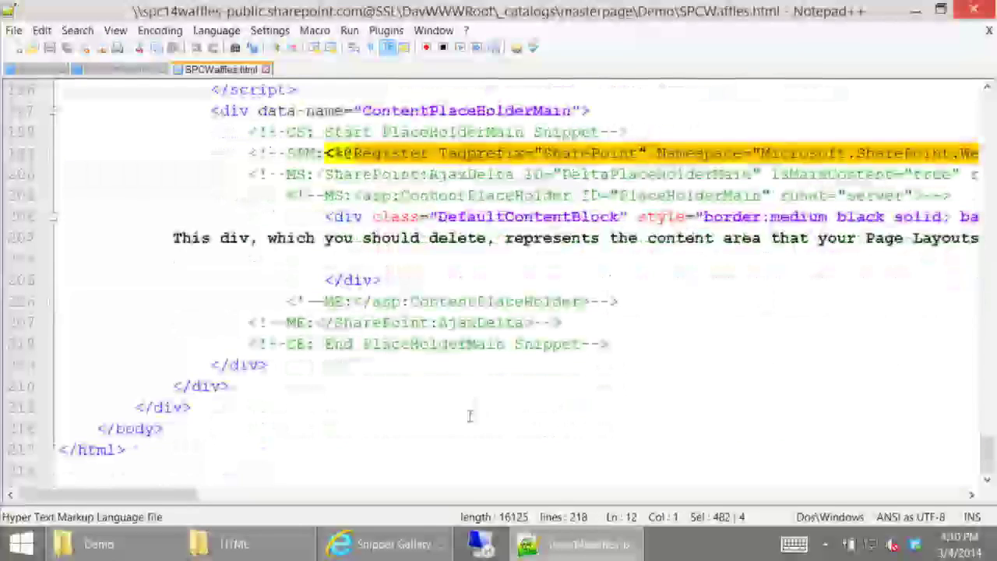
pyautogui.scroll(1, 451, 327)
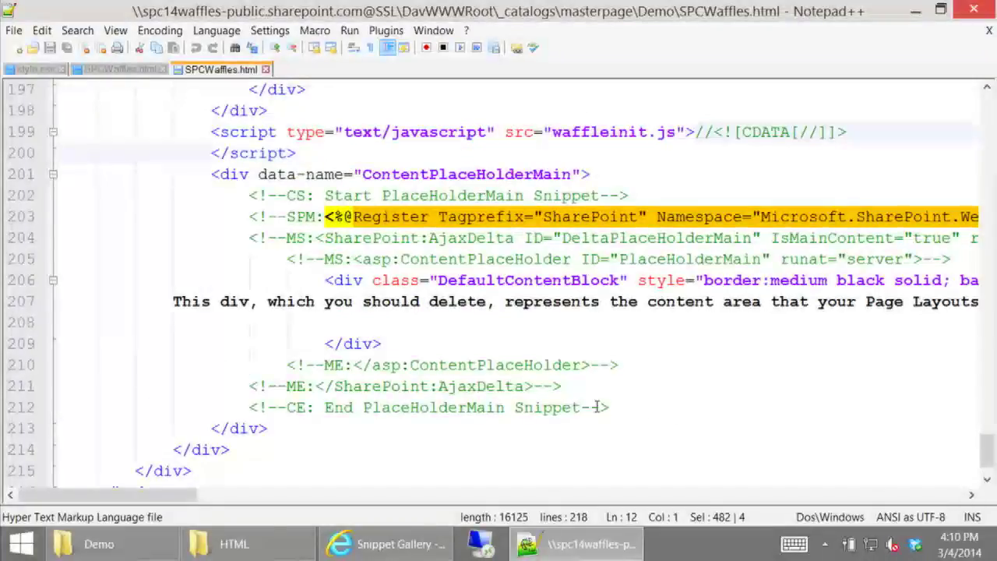
pyautogui.moveTo(278, 432); pyautogui.dragTo(67, 176)
pyautogui.hotkey('ctrl', 'c')
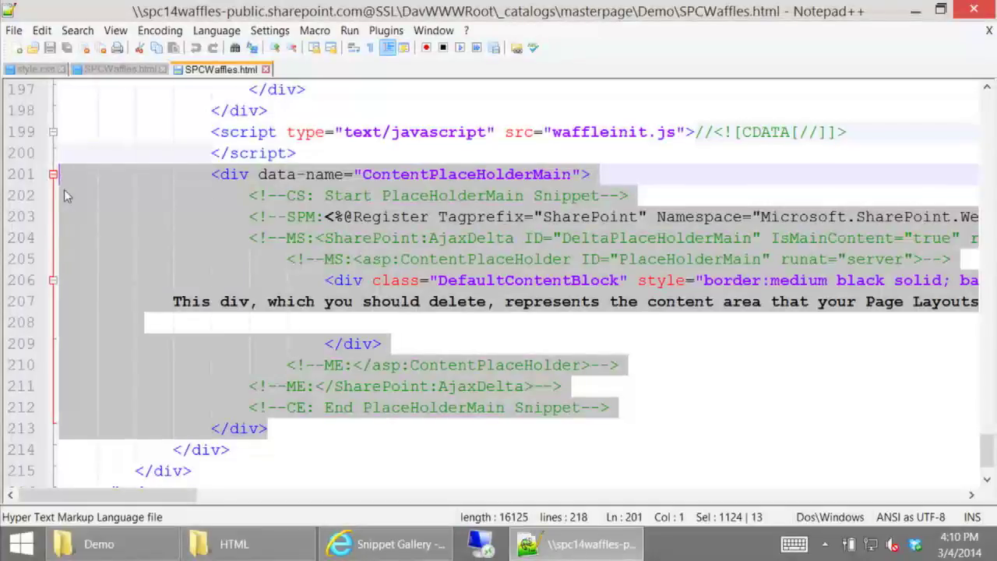
pyautogui.press('Delete')
# Replace the two layout-col placeholder divs inside the "contentBox customWidth" div with the copied ContentPlaceHolderMain block
pyautogui.scroll(2, 519, 270)
pyautogui.scroll(7, 379, 355)
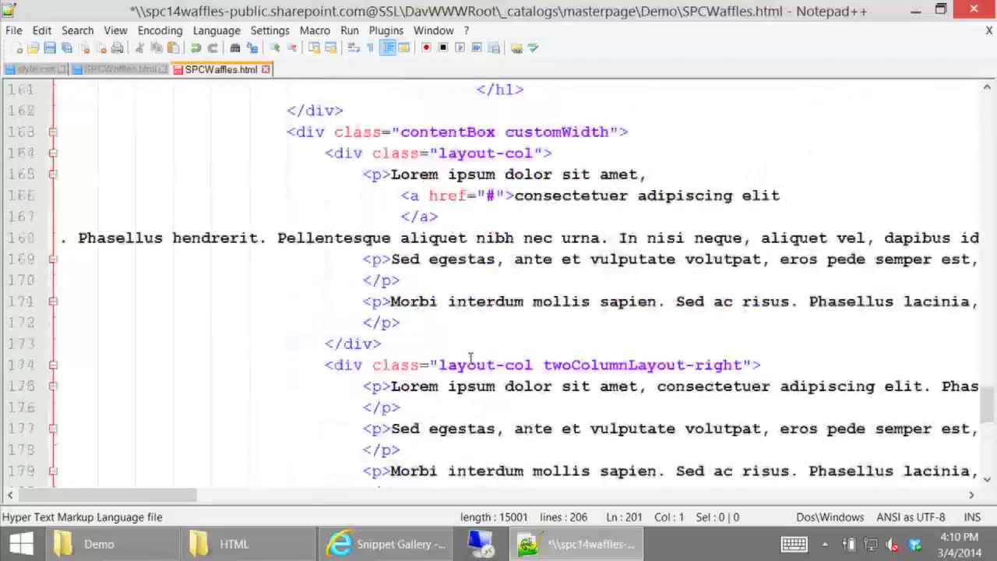
pyautogui.scroll(2, 470, 358)
pyautogui.scroll(2, 470, 357)
pyautogui.scroll(-2, 467, 327)
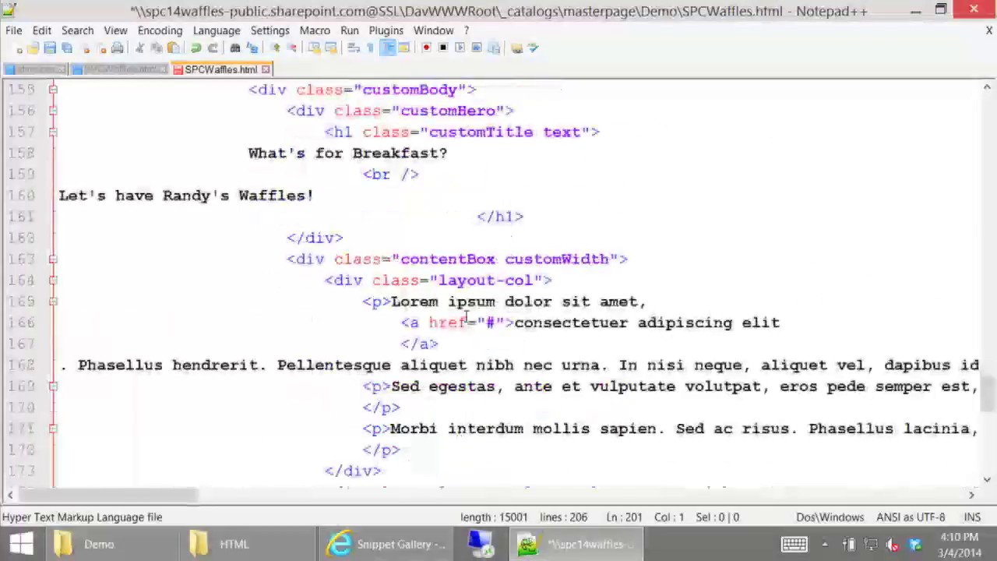
pyautogui.moveTo(91, 278); pyautogui.dragTo(534, 418)
pyautogui.press('Delete')
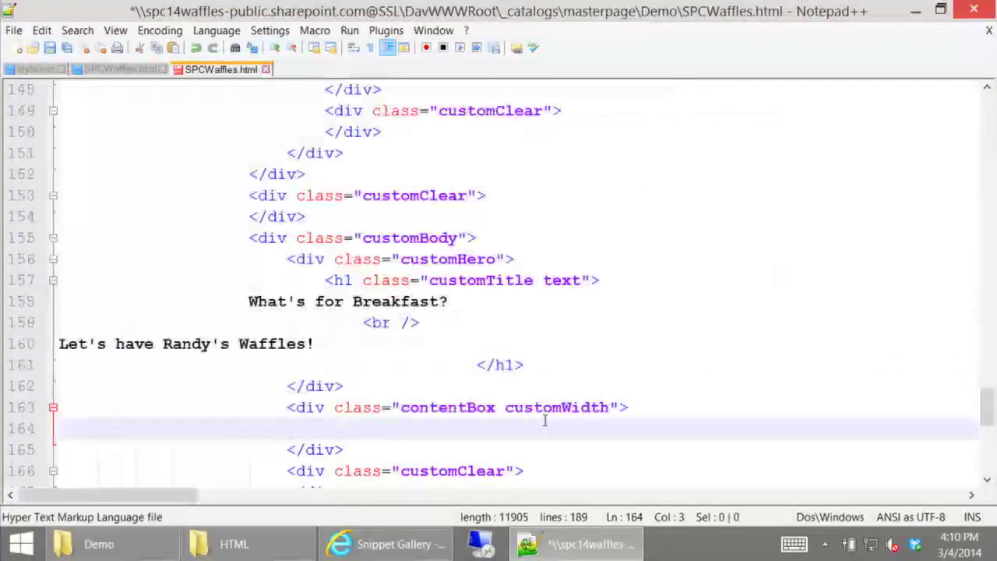
pyautogui.hotkey('ctrl', 'v')
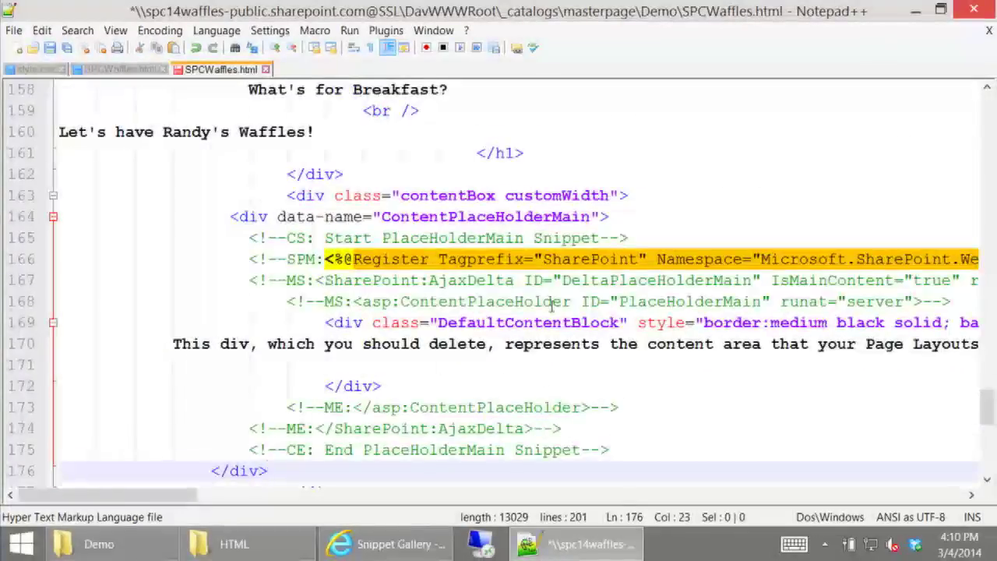
pyautogui.doubleClick(440, 195)
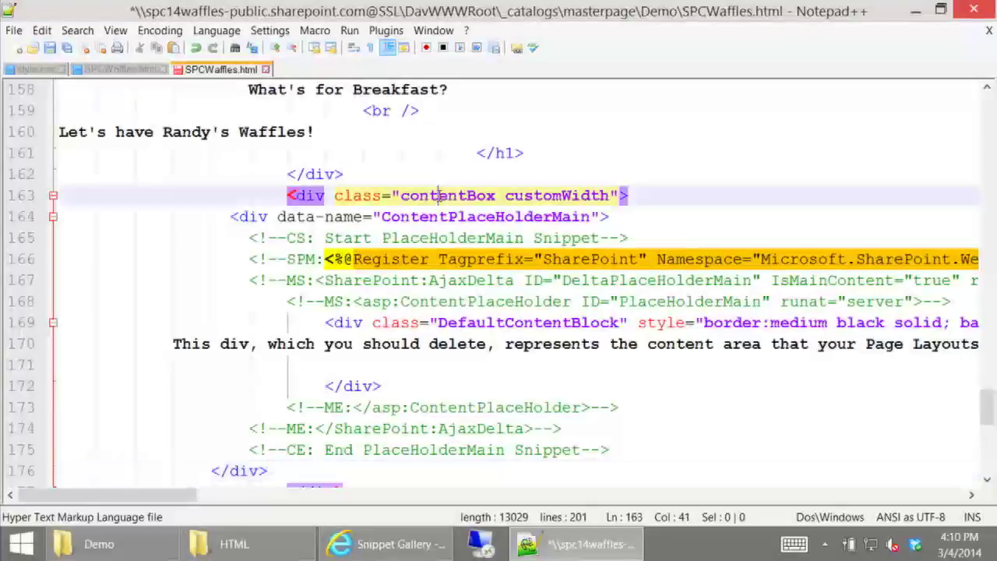
# Switch to the Snippet Gallery and copy the Top Navigation HTML snippet, allowing the page to access the clipboard
pyautogui.click(387, 544)
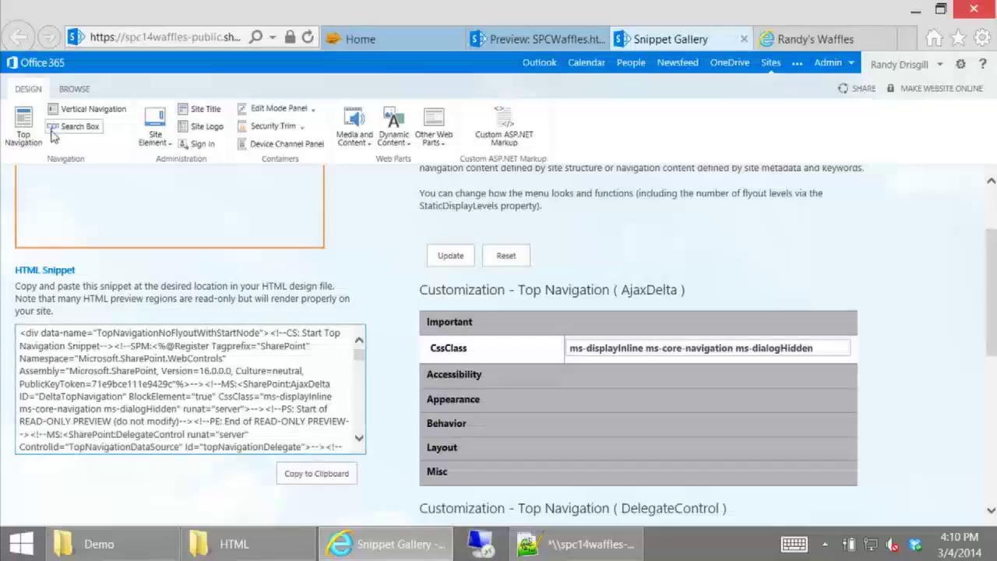
pyautogui.click(24, 129)
pyautogui.scroll(-3, 209, 291)
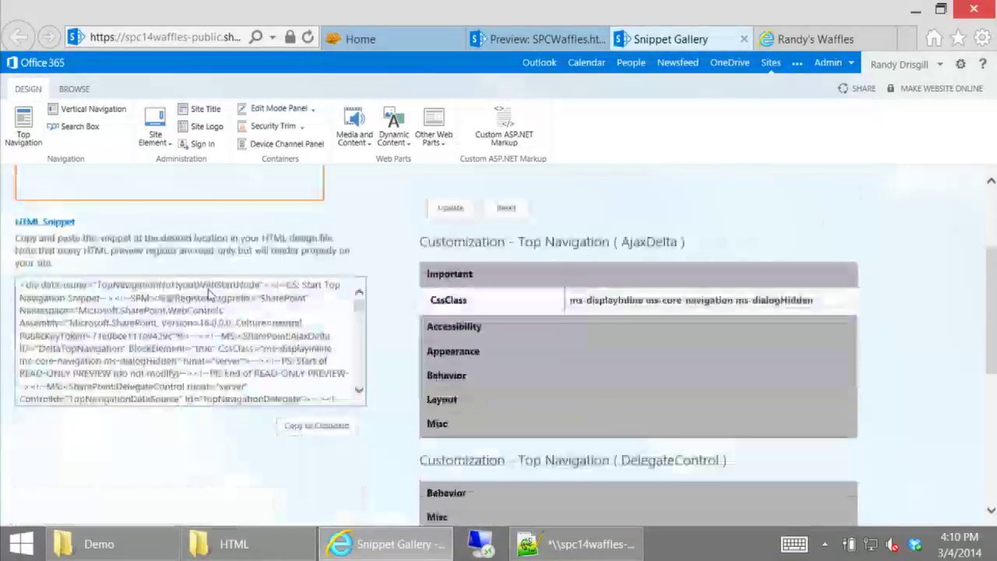
pyautogui.click(329, 424)
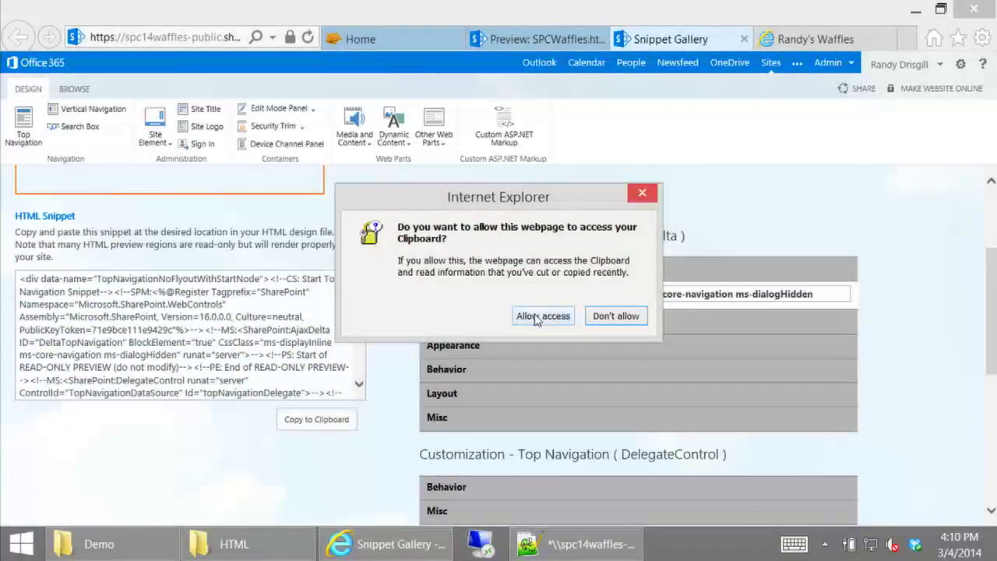
pyautogui.click(537, 316)
# Back in SPCWaffles.html, replace the hard-coded link list inside the customNav div with the Top Navigation snippet
pyautogui.click(558, 545)
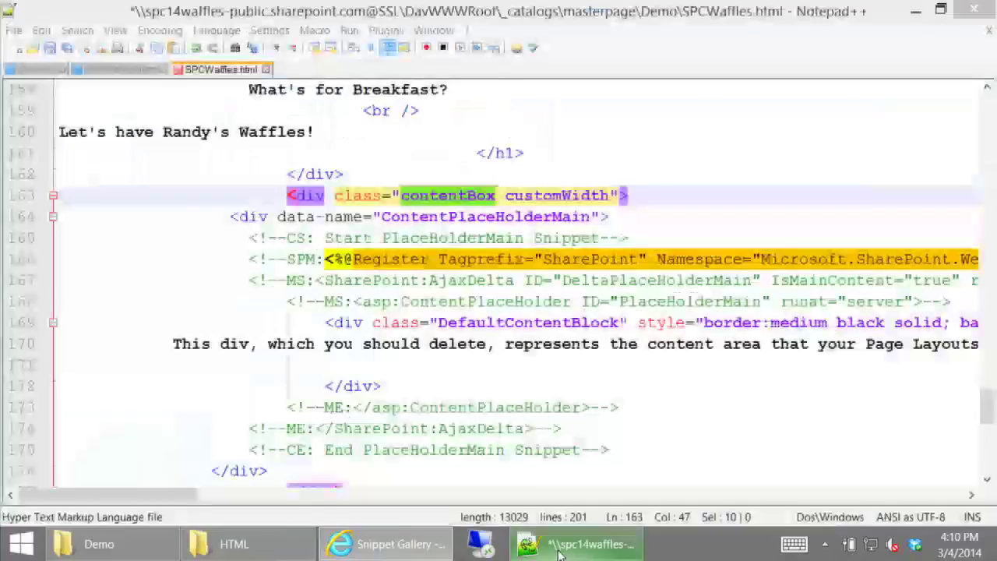
pyautogui.scroll(9, 460, 322)
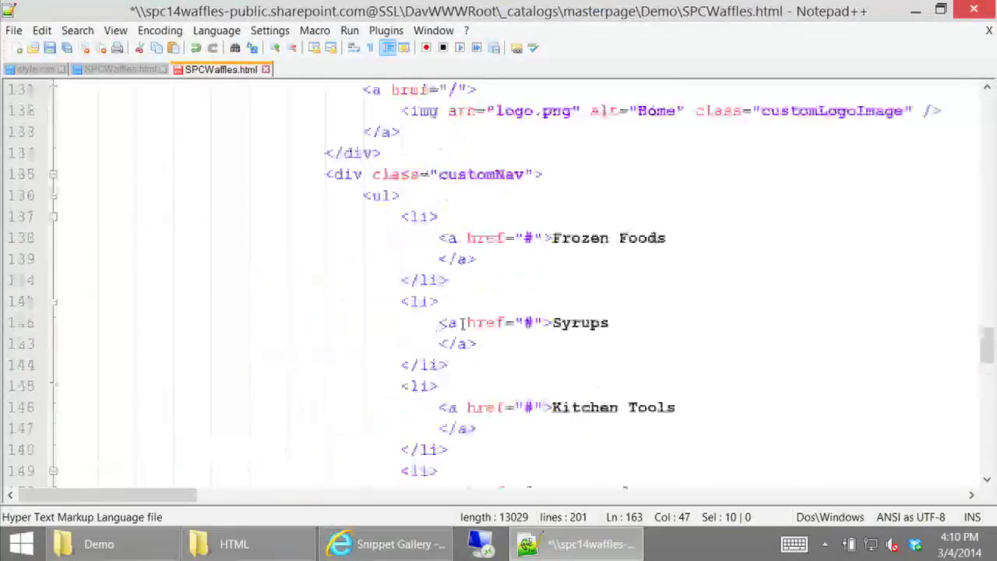
pyautogui.scroll(3, 534, 387)
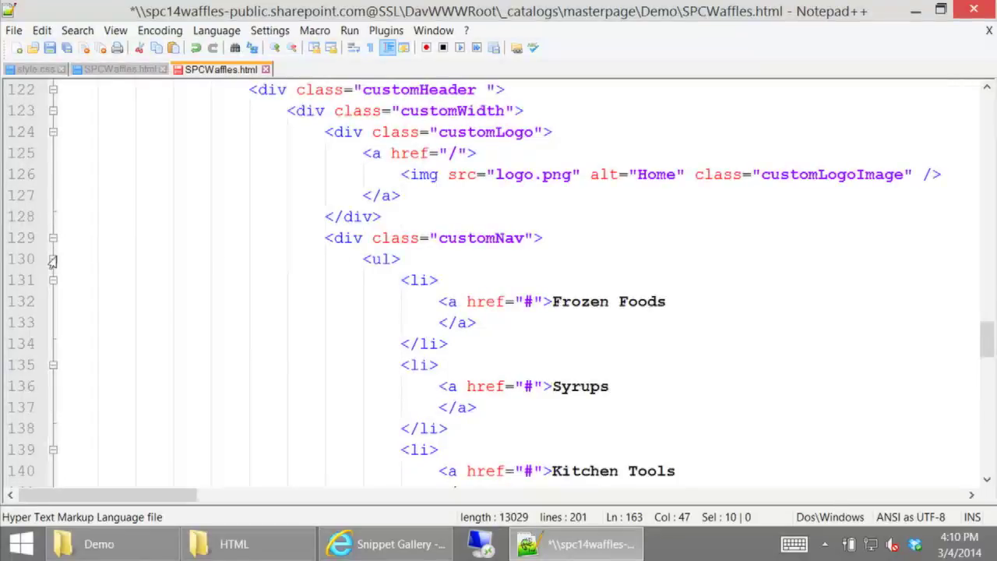
pyautogui.moveTo(69, 256); pyautogui.dragTo(455, 371)
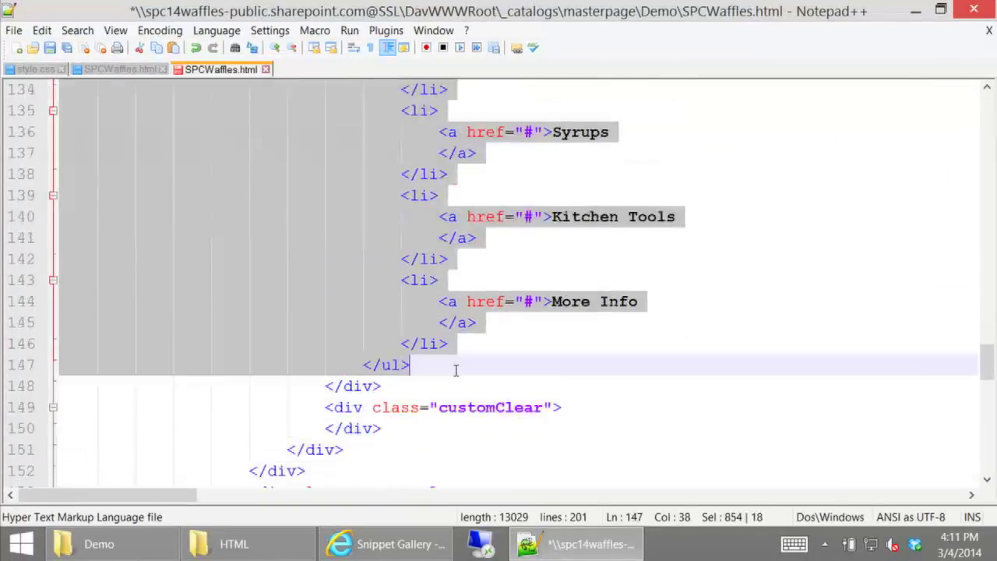
pyautogui.press('Delete')
pyautogui.hotkey('ctrl', 'v')
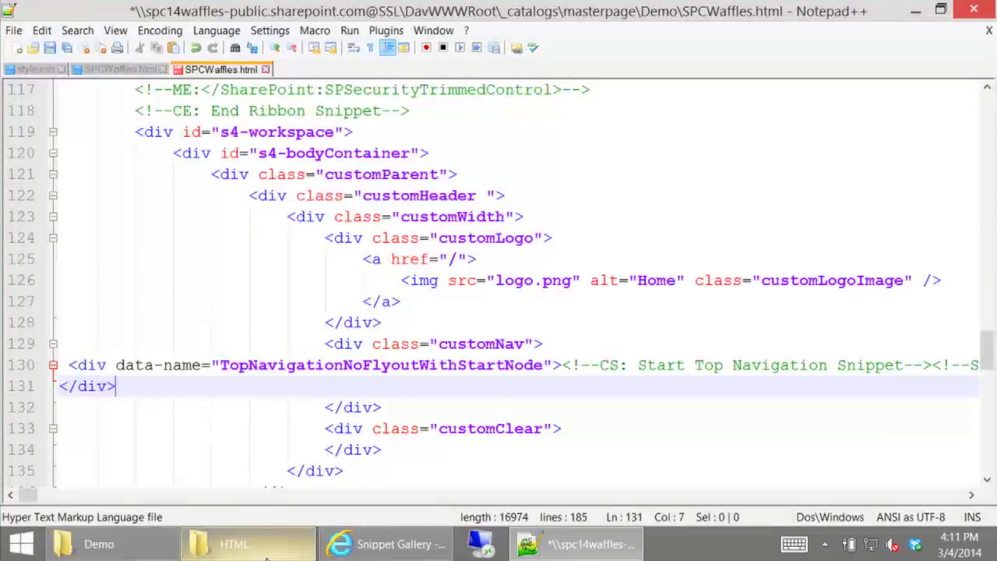
# In the Snippet Gallery, generate the Site Element snippet for the PageHeader field and copy it, allowing clipboard access
pyautogui.click(389, 543)
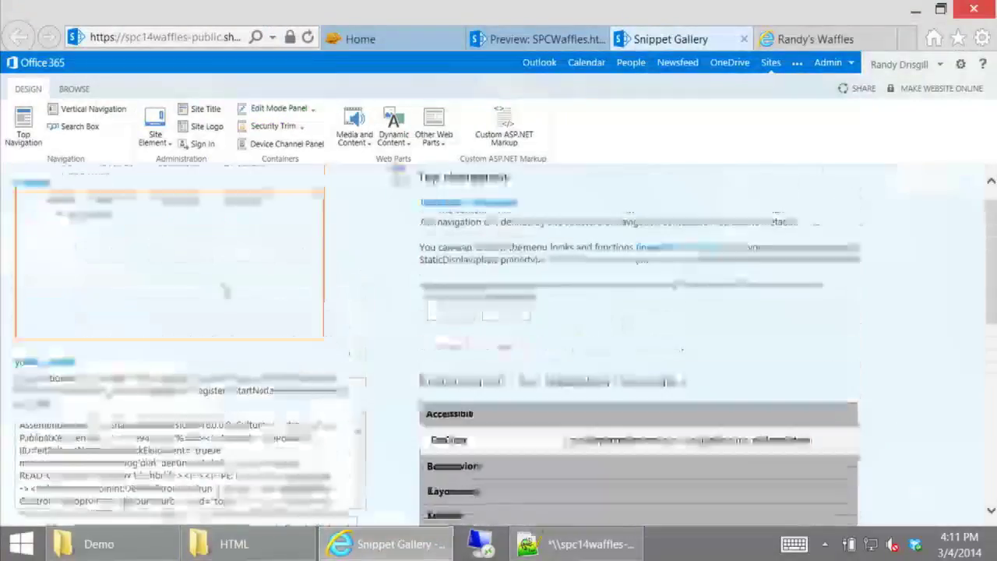
pyautogui.click(155, 138)
pyautogui.click(159, 172)
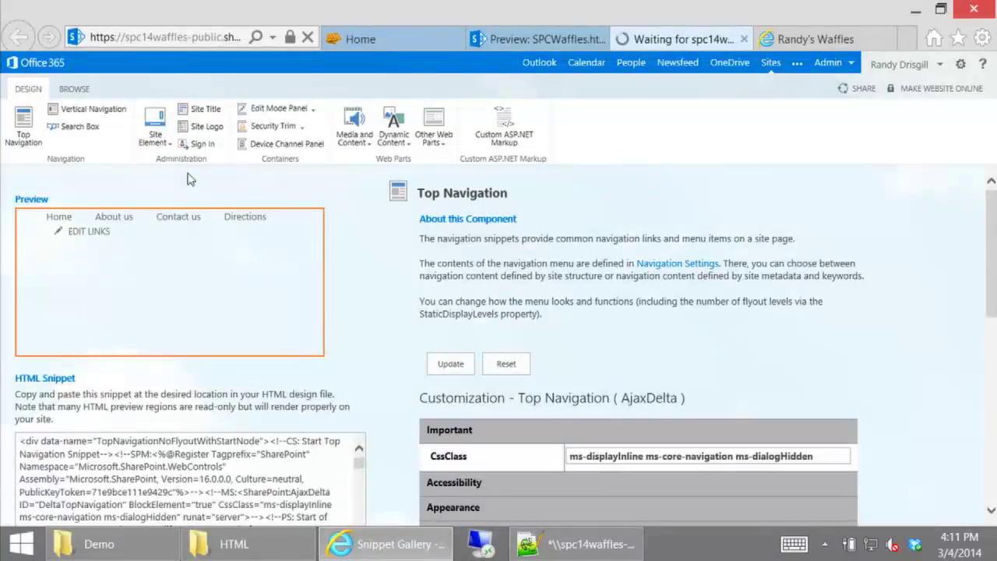
pyautogui.scroll(-2, 142, 450)
pyautogui.scroll(-3, 142, 450)
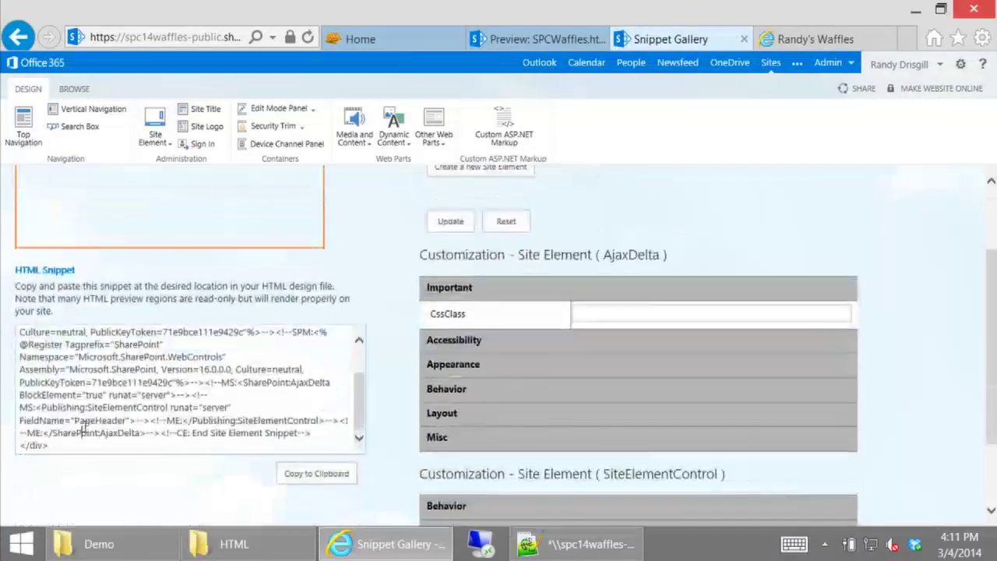
pyautogui.click(327, 477)
pyautogui.click(543, 314)
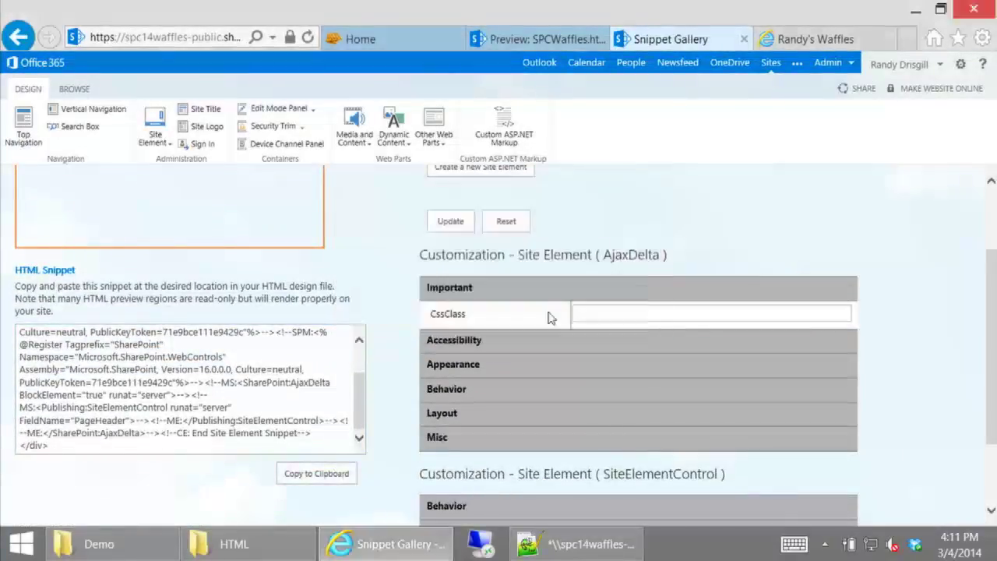
# Replace the "What's for Breakfast?" and "Let's have Randy's Waffles!" text in the customTitle h1 with the Site Element snippet
pyautogui.click(530, 545)
pyautogui.scroll(2, 521, 317)
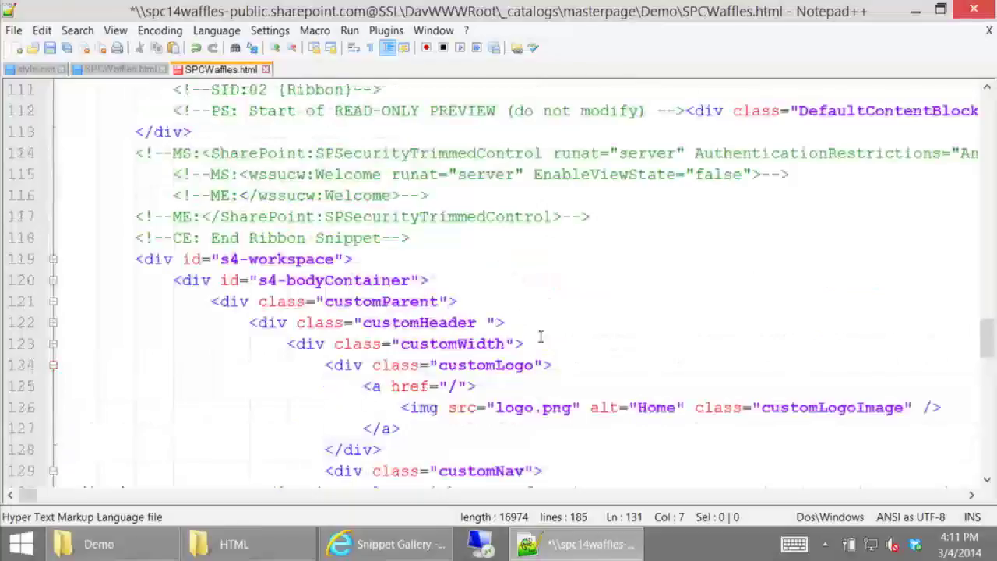
pyautogui.scroll(-5, 522, 340)
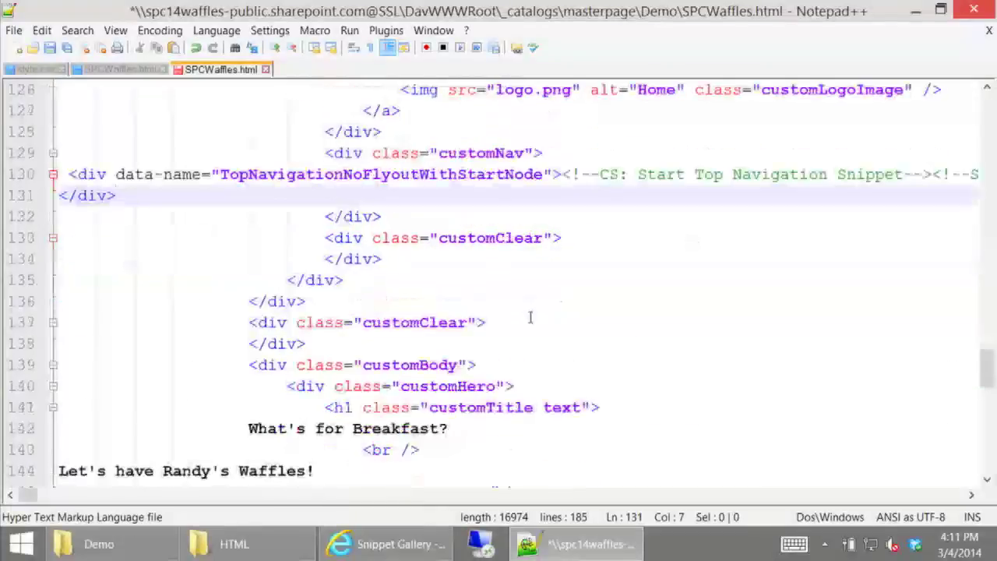
pyautogui.scroll(-1, 465, 340)
pyautogui.moveTo(505, 411); pyautogui.dragTo(31, 358)
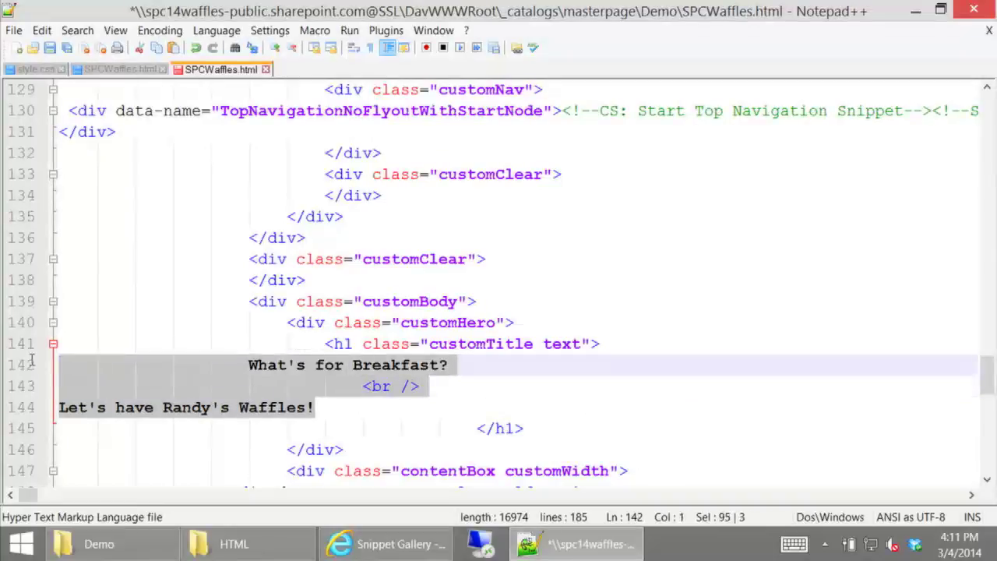
pyautogui.press('Delete')
pyautogui.hotkey('ctrl', 'v')
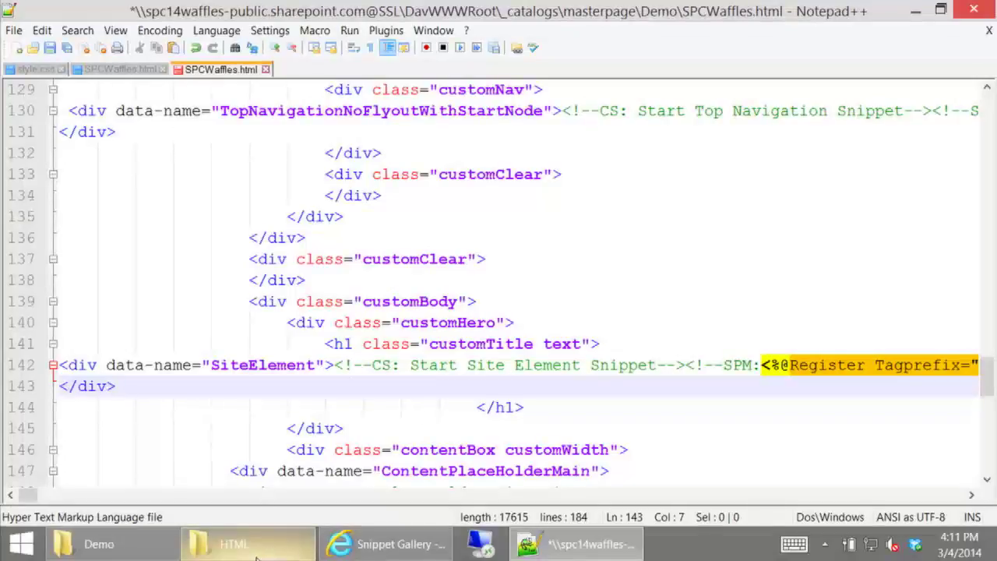
# Return to the Snippet Gallery, open a Site Element snippet again and copy its HTML, allowing clipboard access
pyautogui.click(385, 543)
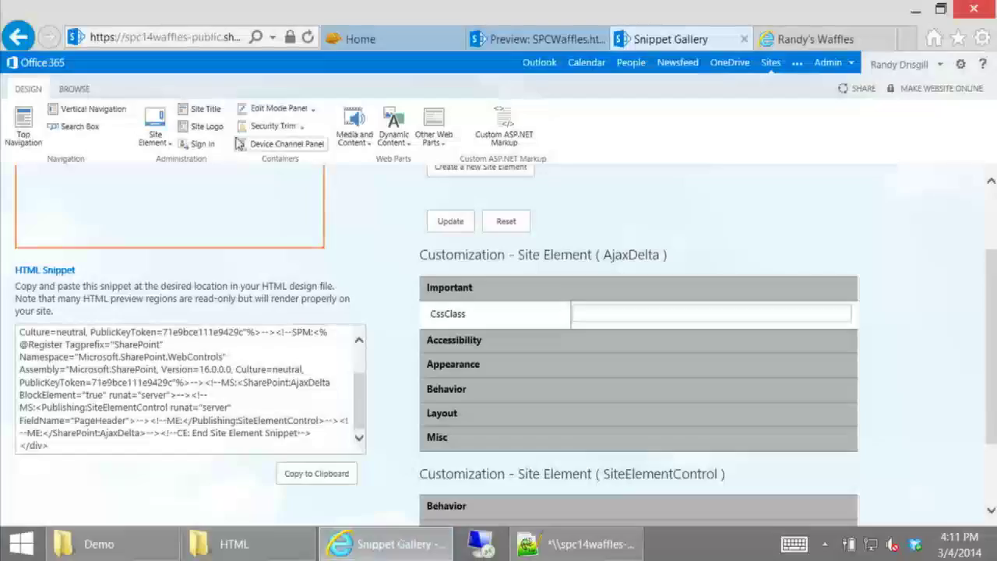
pyautogui.click(155, 126)
pyautogui.click(164, 177)
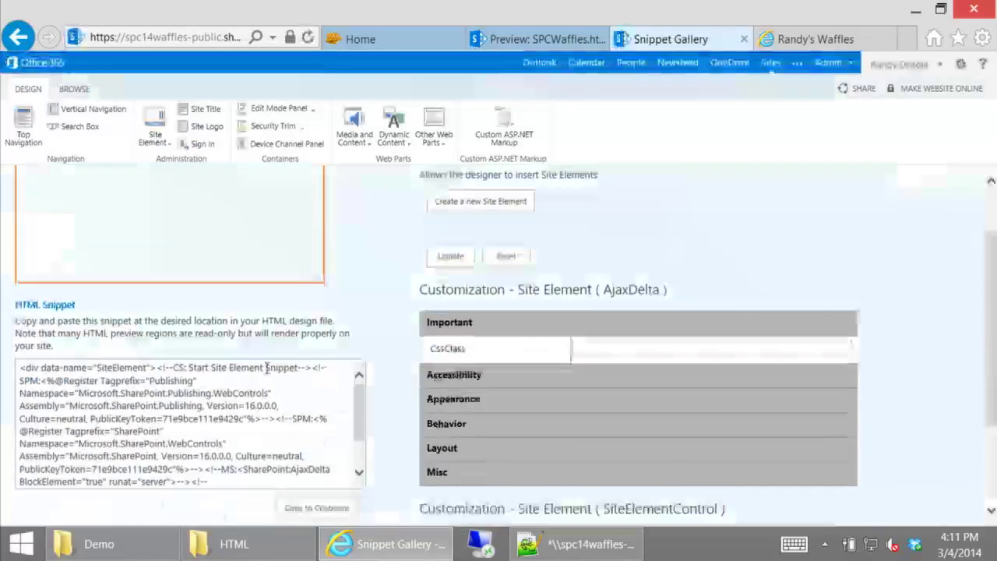
pyautogui.click(300, 476)
pyautogui.click(541, 315)
# Replace the copyright line in the customFooterText div of SPCWaffles.html with the newly copied Site Element snippet and save the file
pyautogui.click(541, 549)
pyautogui.scroll(-12, 490, 366)
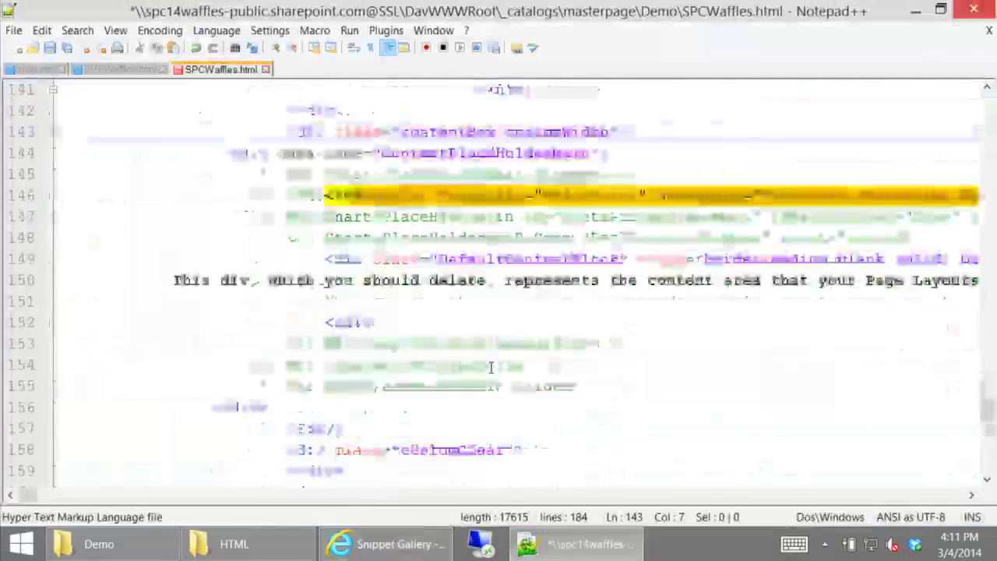
pyautogui.scroll(1, 561, 302)
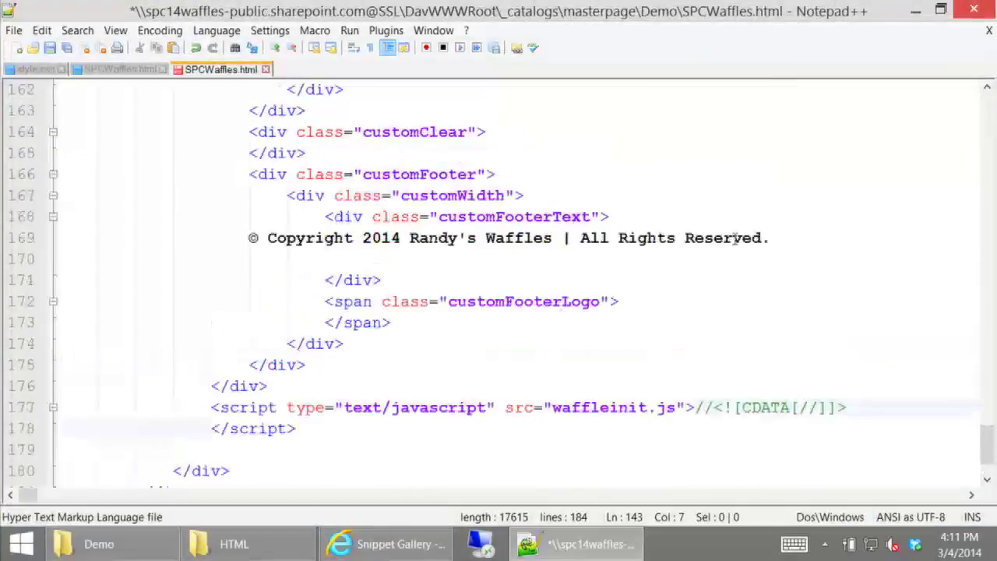
pyautogui.moveTo(770, 237); pyautogui.dragTo(31, 234)
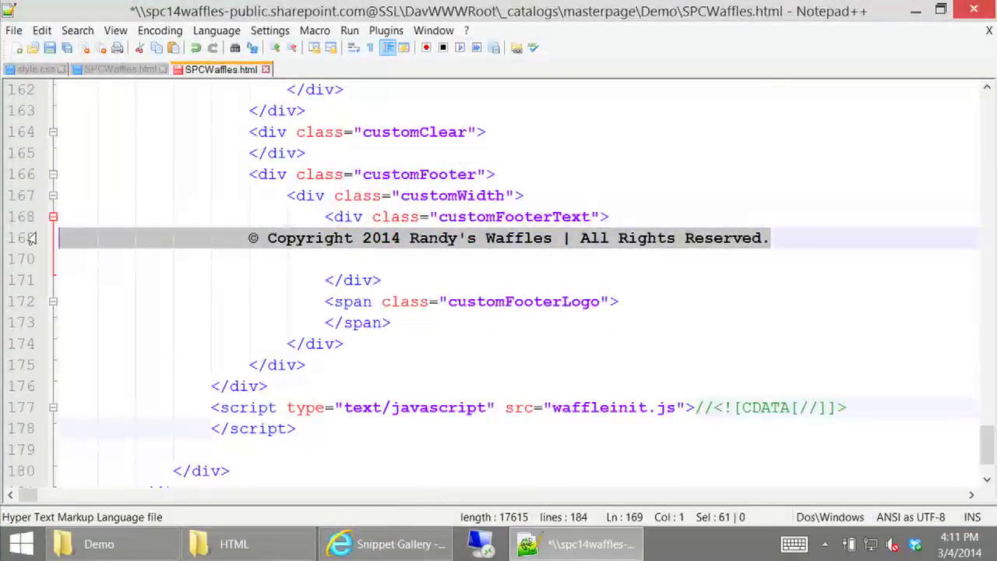
pyautogui.hotkey('ctrl', 'v')
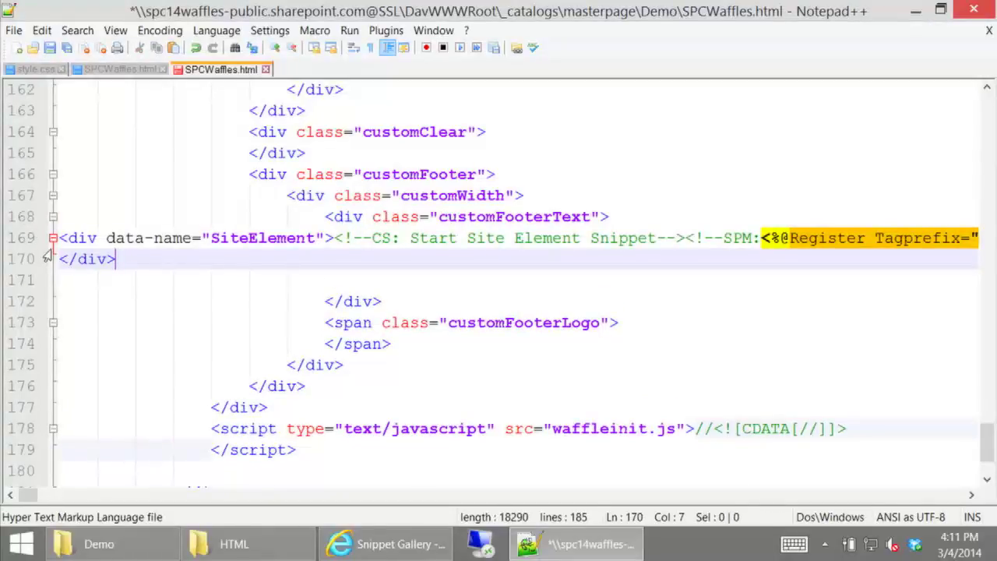
pyautogui.hotkey('ctrl', 's')
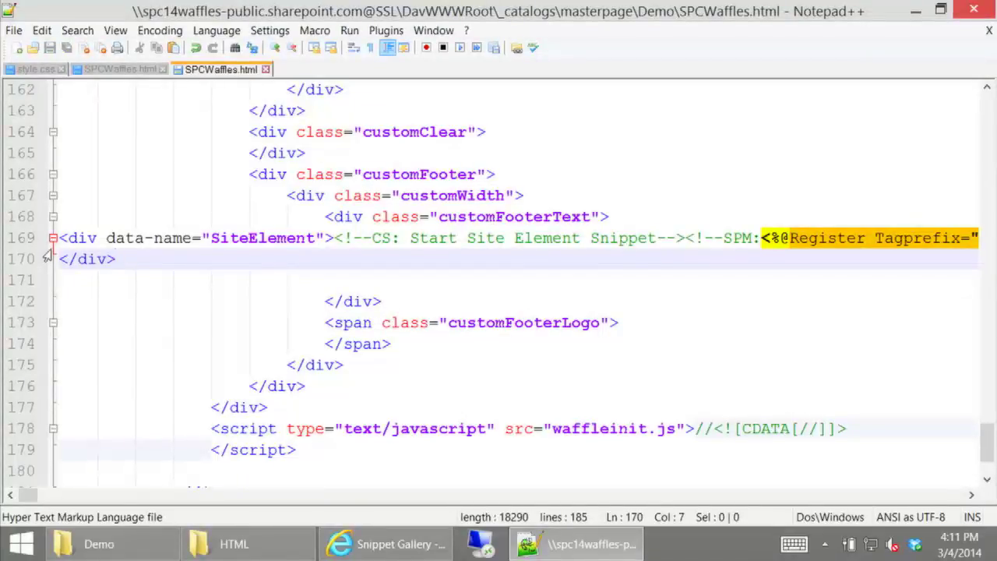
# Switch to the browser, view the public site's Home page, and reload it to apply the updated master page
pyautogui.click(389, 544)
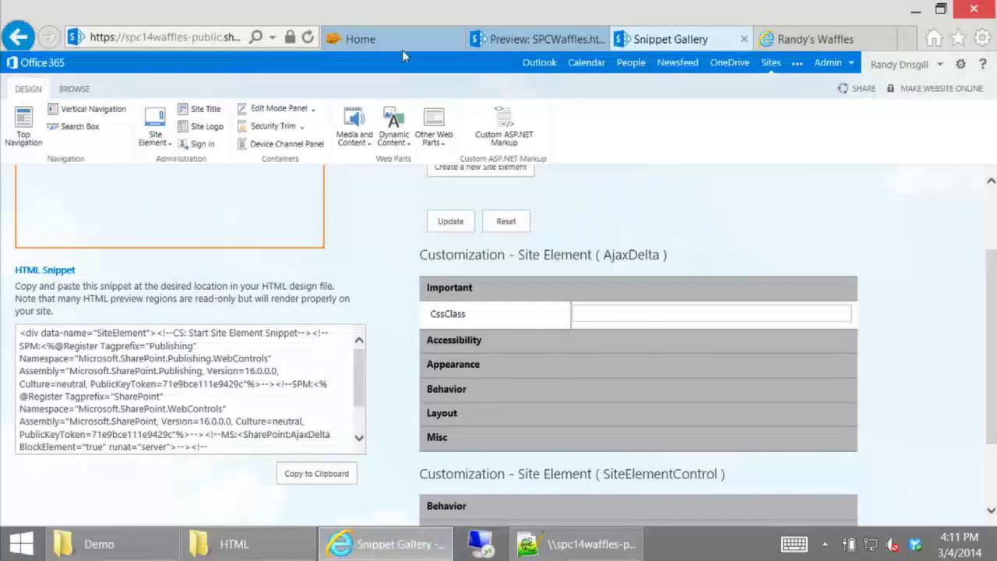
pyautogui.click(396, 46)
pyautogui.click(538, 41)
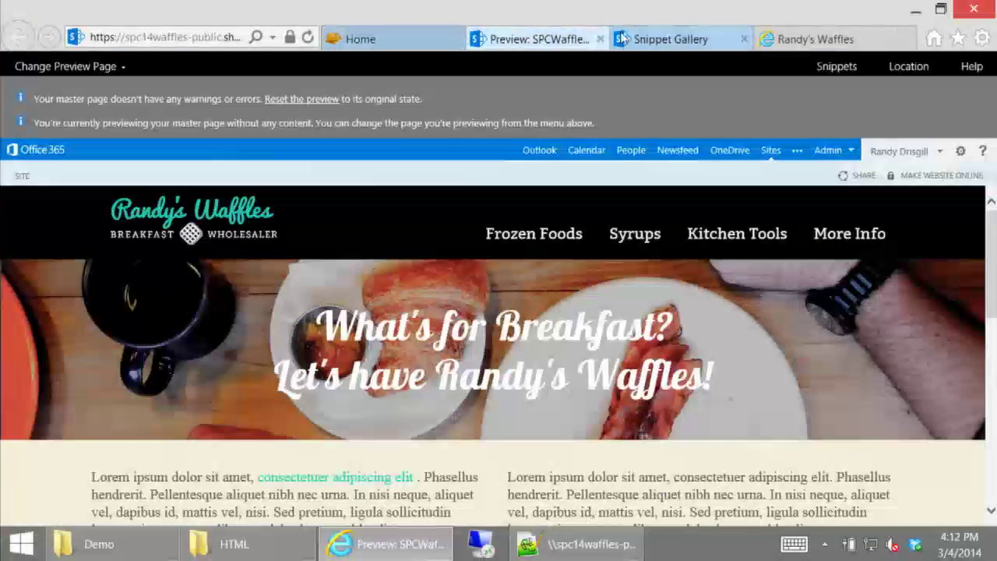
pyautogui.click(650, 39)
pyautogui.click(405, 40)
pyautogui.scroll(-10, 518, 256)
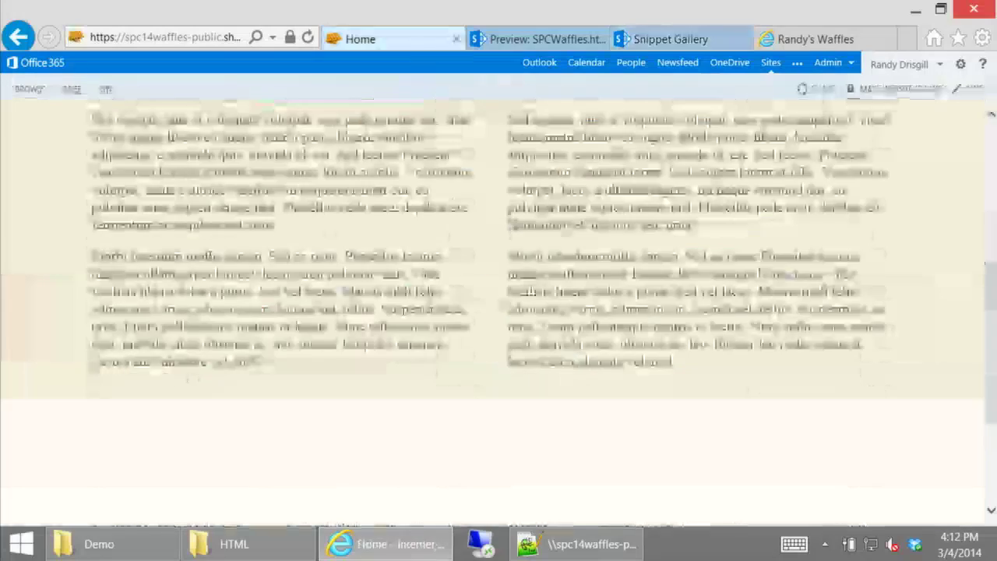
pyautogui.scroll(10, 518, 256)
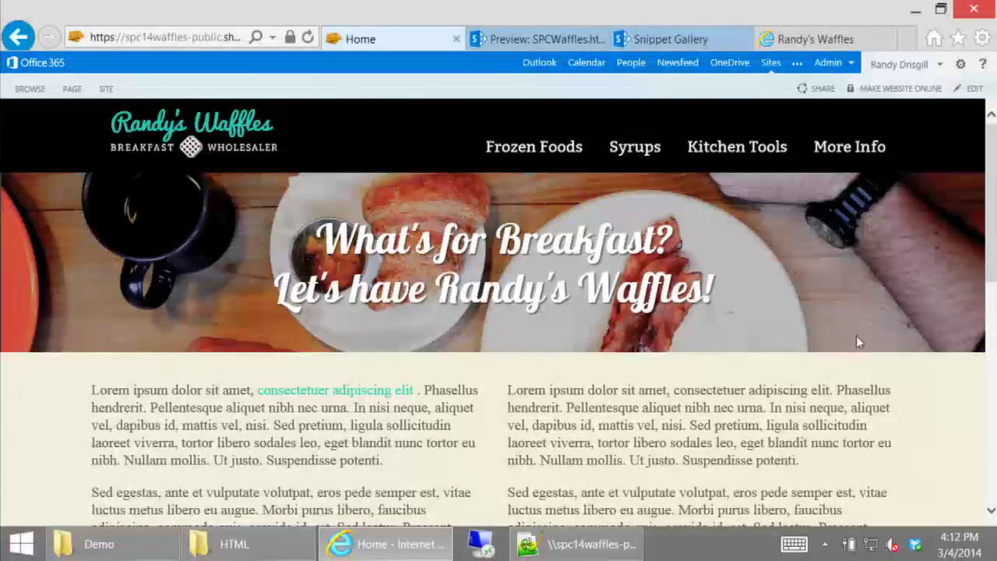
pyautogui.scroll(-10, 856, 345)
pyautogui.scroll(10, 852, 335)
pyautogui.scroll(3, 850, 335)
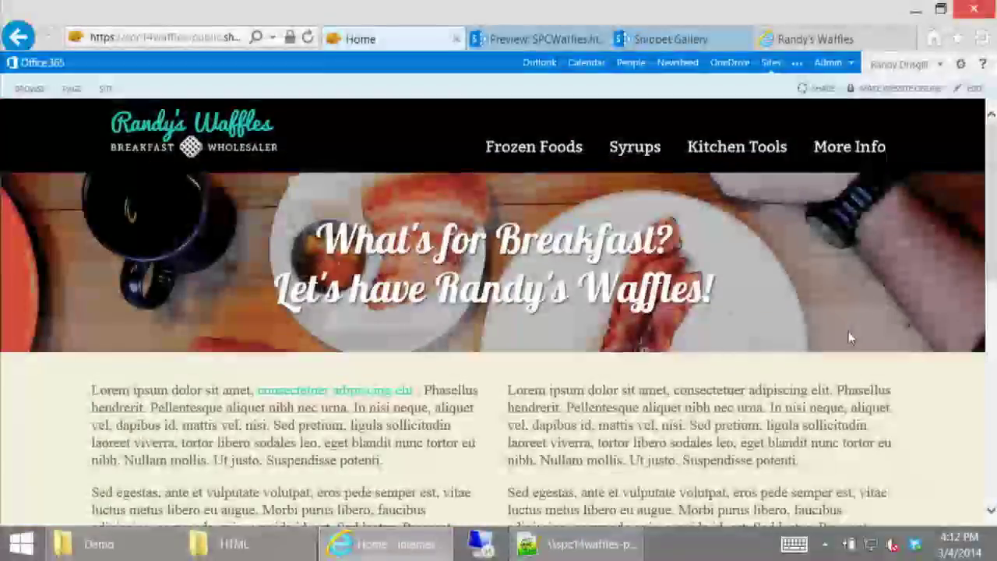
pyautogui.press('F5')
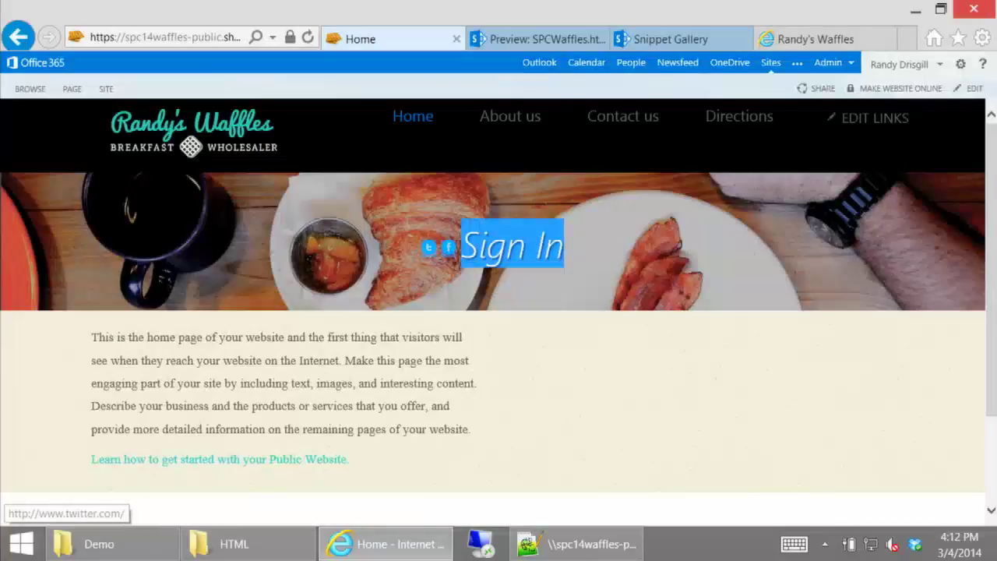
# Examine the reloaded Home page's header elements, body text and footer content
pyautogui.scroll(-3, 643, 335)
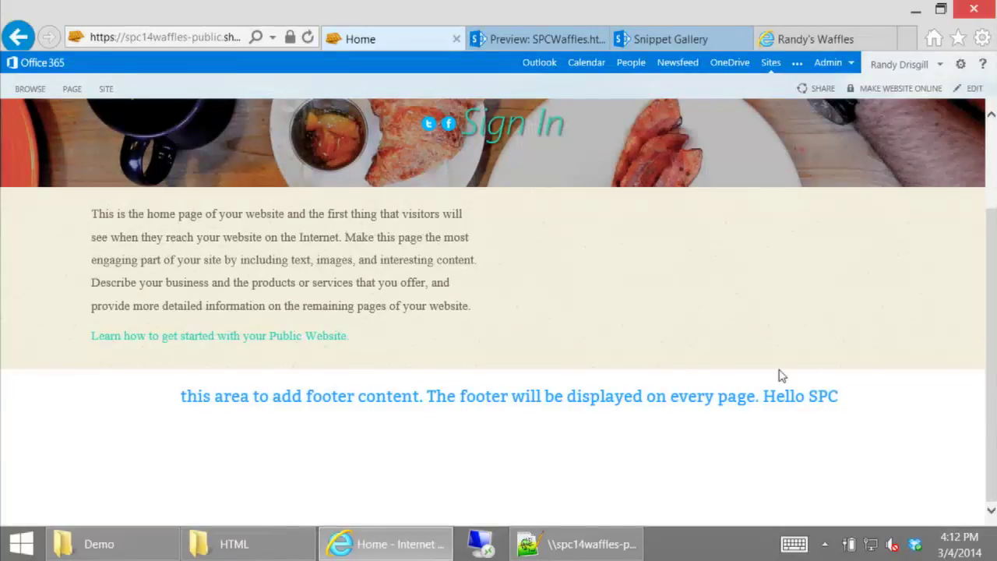
pyautogui.moveTo(90, 228); pyautogui.dragTo(406, 336)
pyautogui.click(599, 333)
pyautogui.scroll(3, 599, 333)
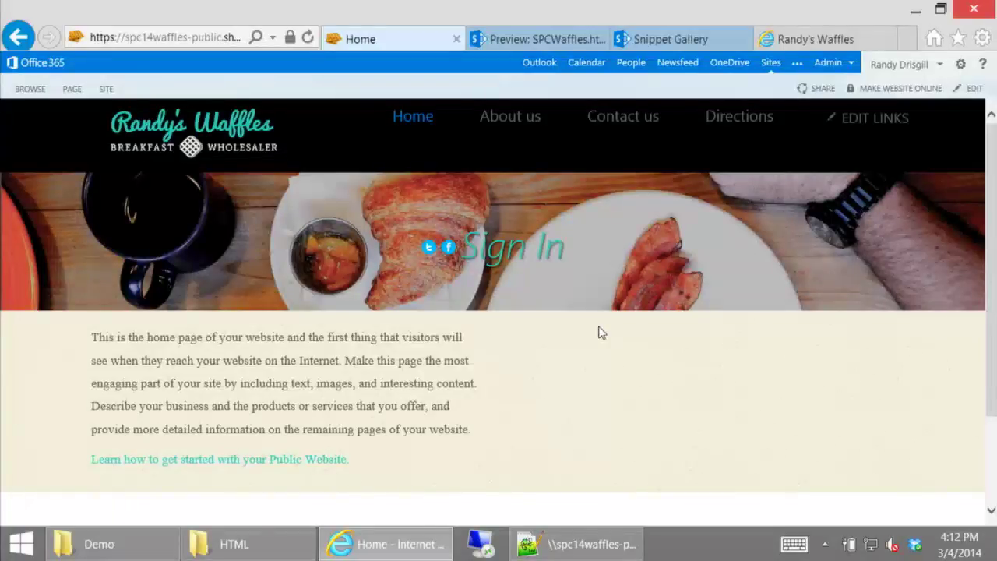
# Open style.css from the local Demos "Converted Master Page" folder in Notepad++
pyautogui.click(147, 548)
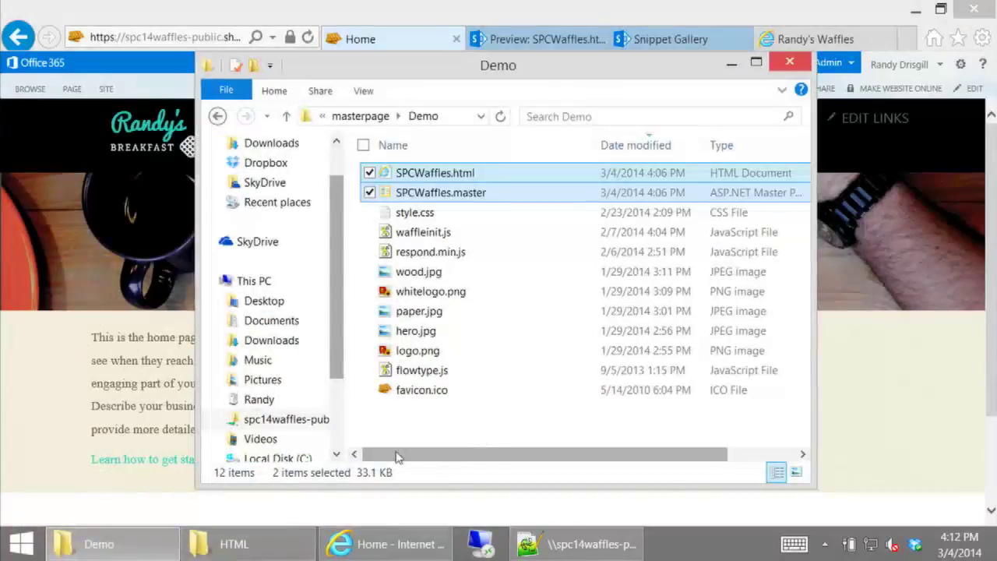
pyautogui.click(225, 544)
pyautogui.click(572, 122)
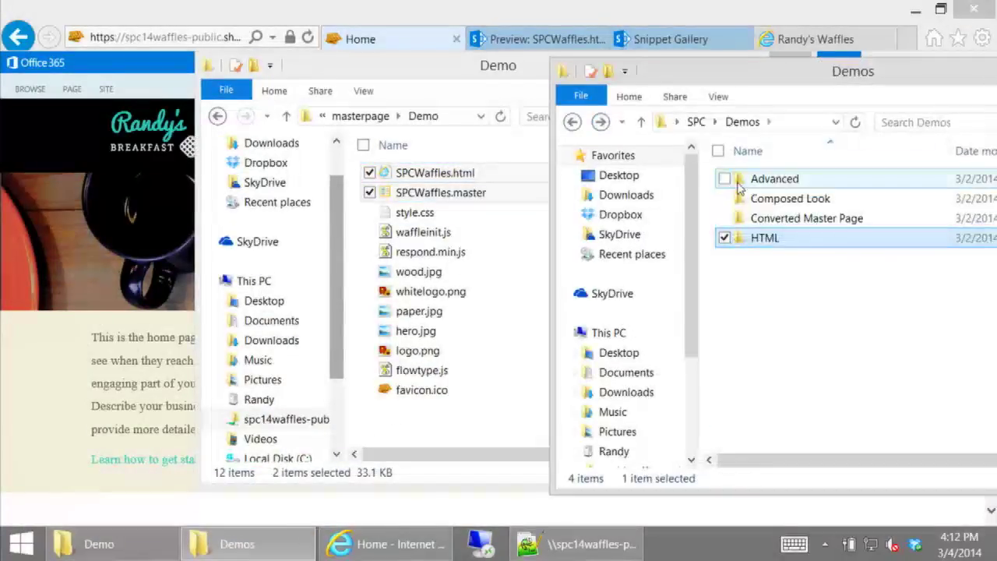
pyautogui.doubleClick(778, 218)
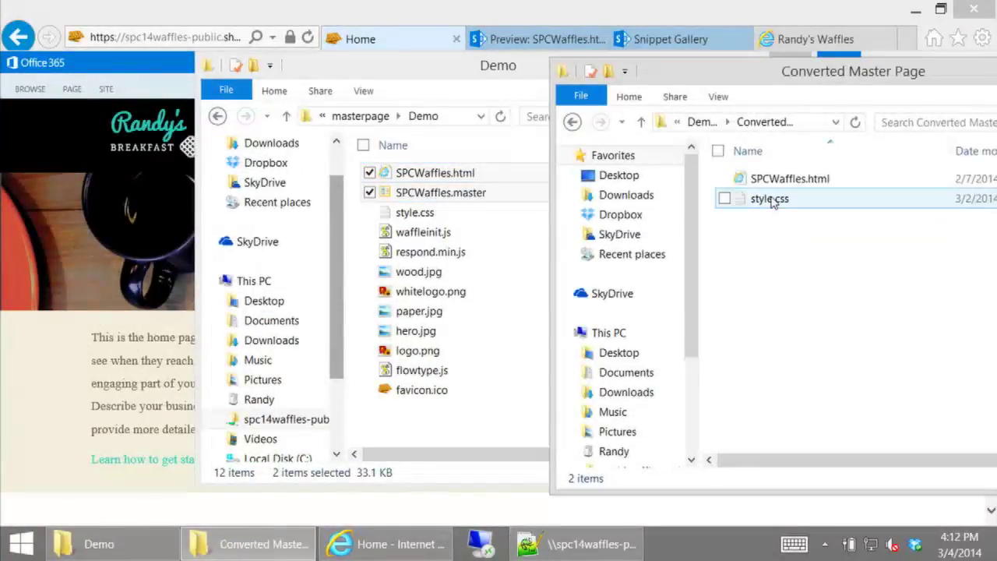
pyautogui.rightClick(771, 201)
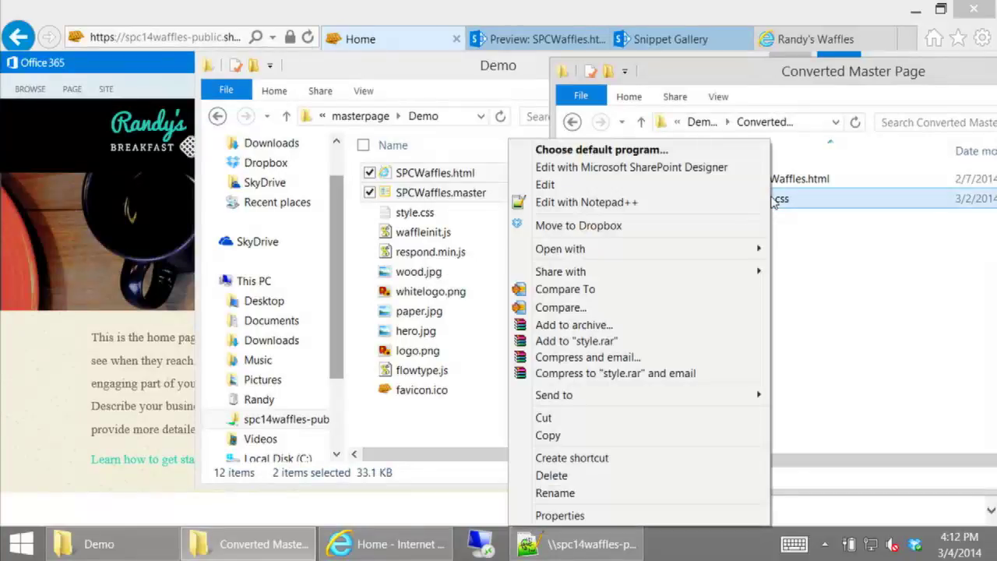
pyautogui.click(662, 200)
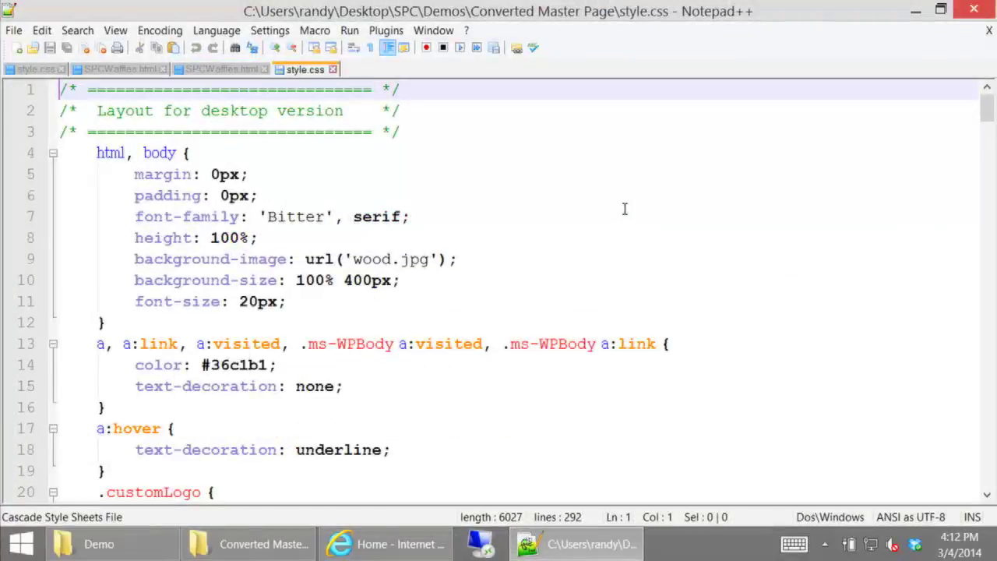
# Examine the "SharePoint Specific Stuff" rules in the desktop layout part of style.css, from .ms-core-needIEFilter through .fullPageLayout
pyautogui.scroll(-20, 624, 208)
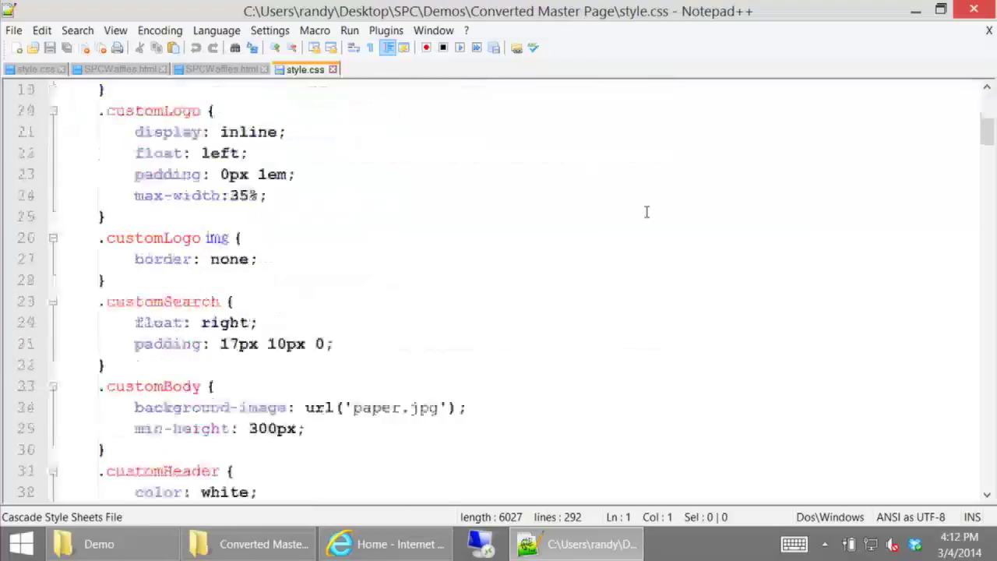
pyautogui.scroll(-18, 650, 208)
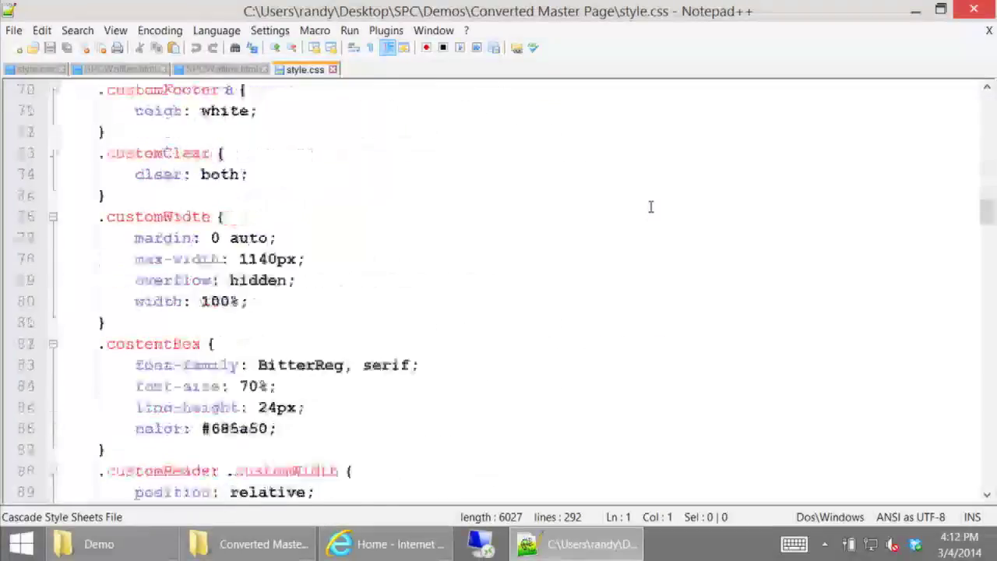
pyautogui.scroll(-5, 651, 206)
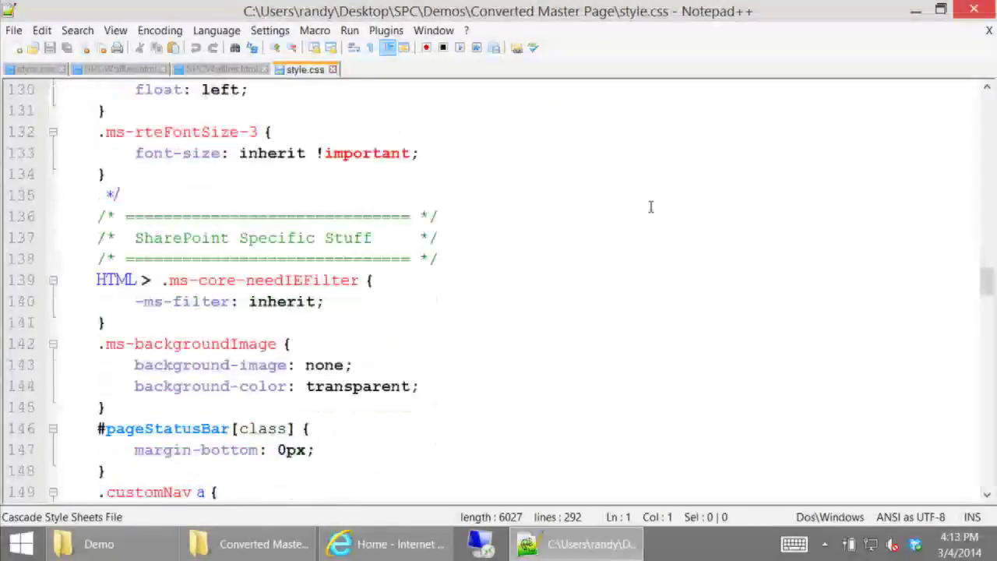
pyautogui.scroll(1, 650, 206)
pyautogui.scroll(-3, 557, 284)
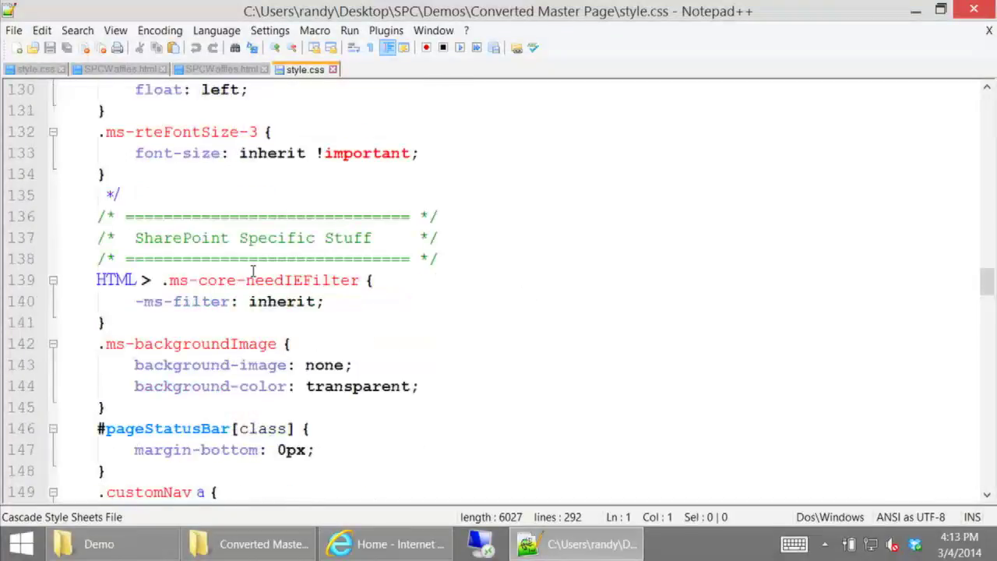
pyautogui.moveTo(79, 152); pyautogui.dragTo(456, 301)
pyautogui.scroll(-2, 457, 296)
pyautogui.scroll(2, 450, 287)
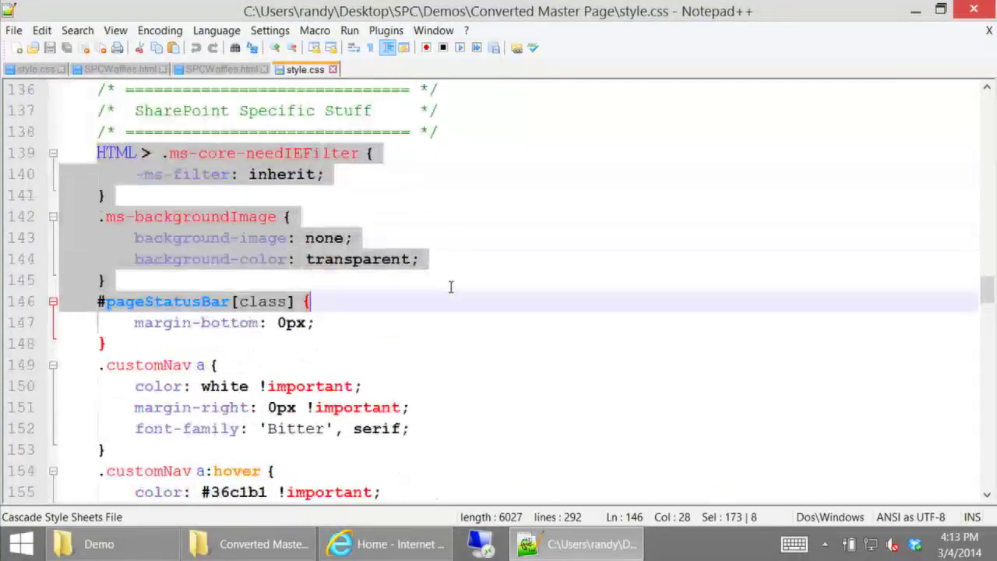
pyautogui.click(235, 196)
pyautogui.scroll(-1, 289, 214)
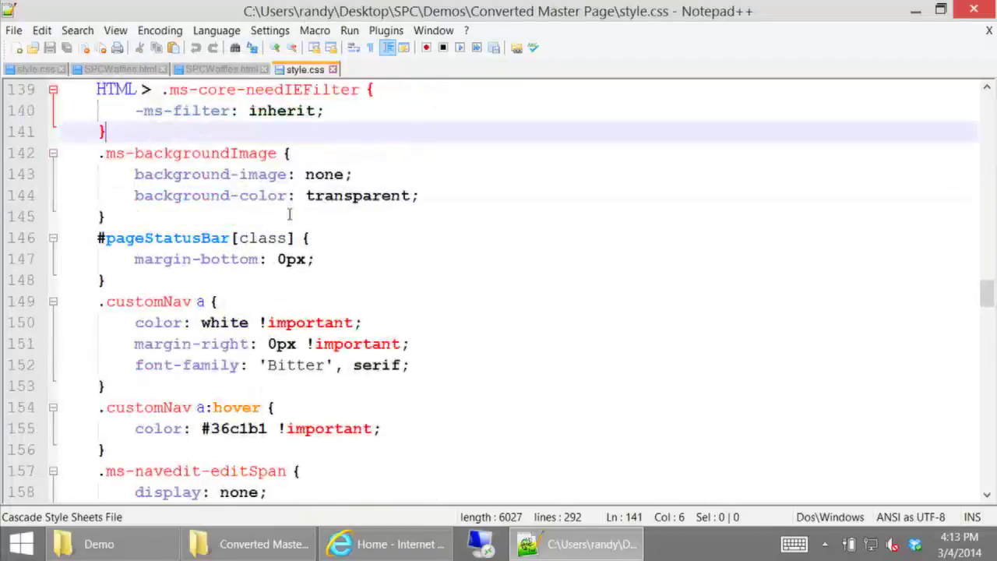
pyautogui.scroll(-1, 289, 215)
pyautogui.scroll(-1, 289, 210)
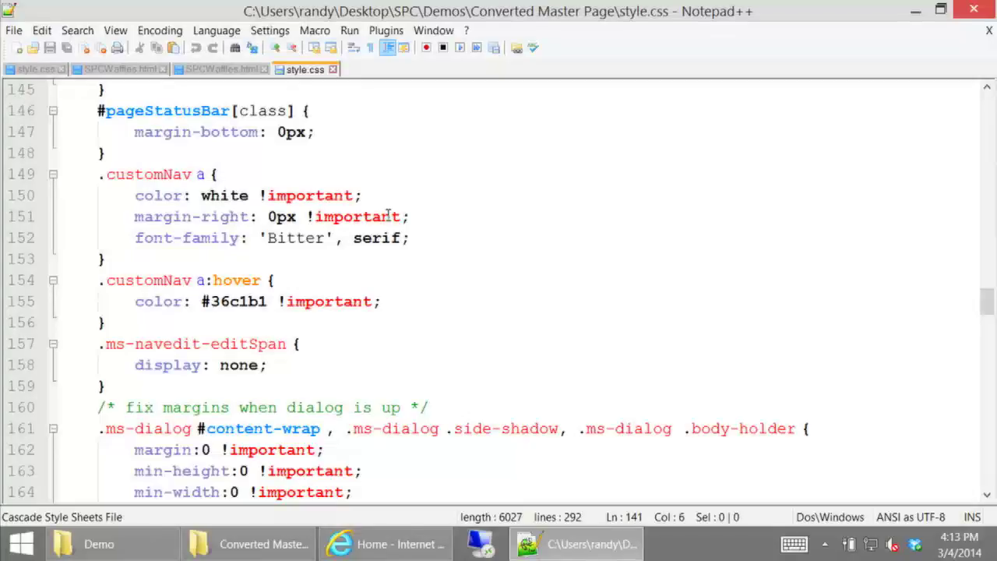
pyautogui.scroll(-6, 389, 221)
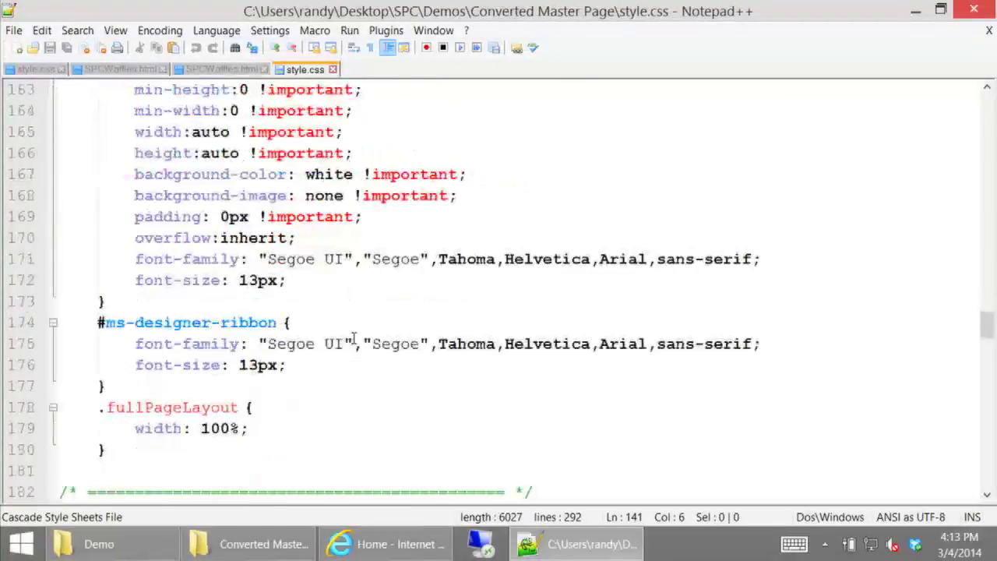
pyautogui.moveTo(167, 440); pyautogui.dragTo(53, 278)
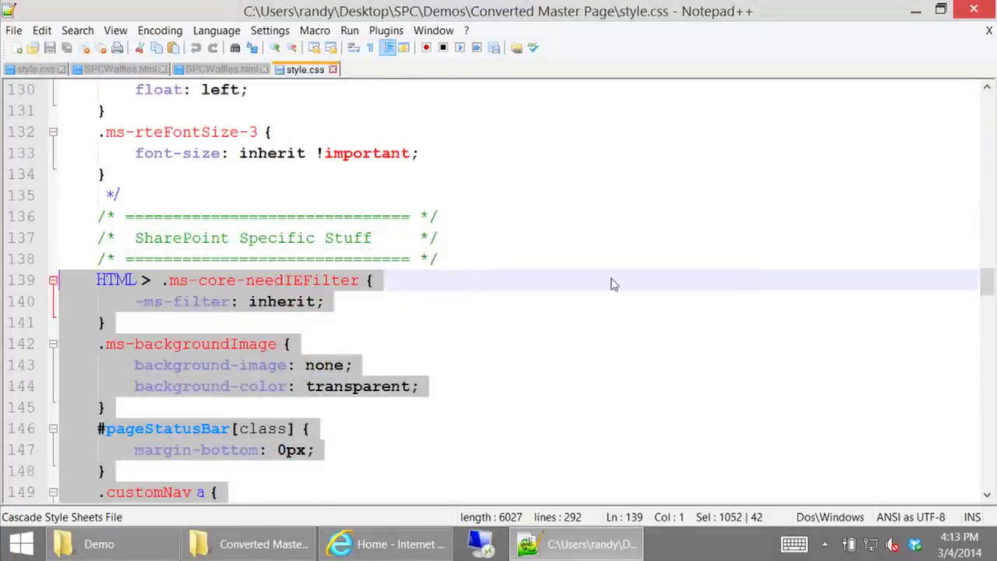
# Review the "SharePoint Specific Stuff" rules at the end of the 568px media query, from .customNav a through .ms-listMenu-editLink
pyautogui.scroll(-15, 612, 284)
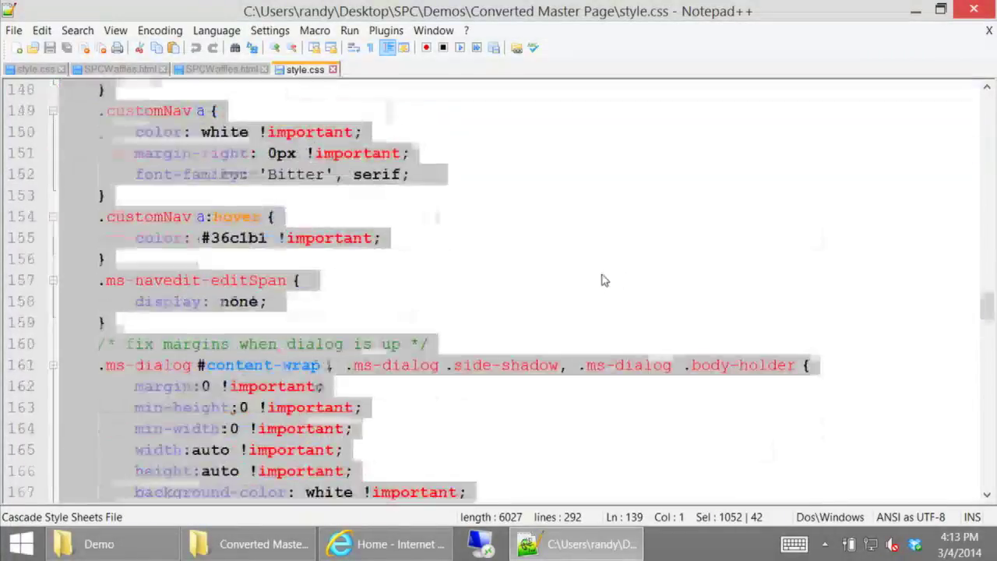
pyautogui.scroll(-17, 605, 274)
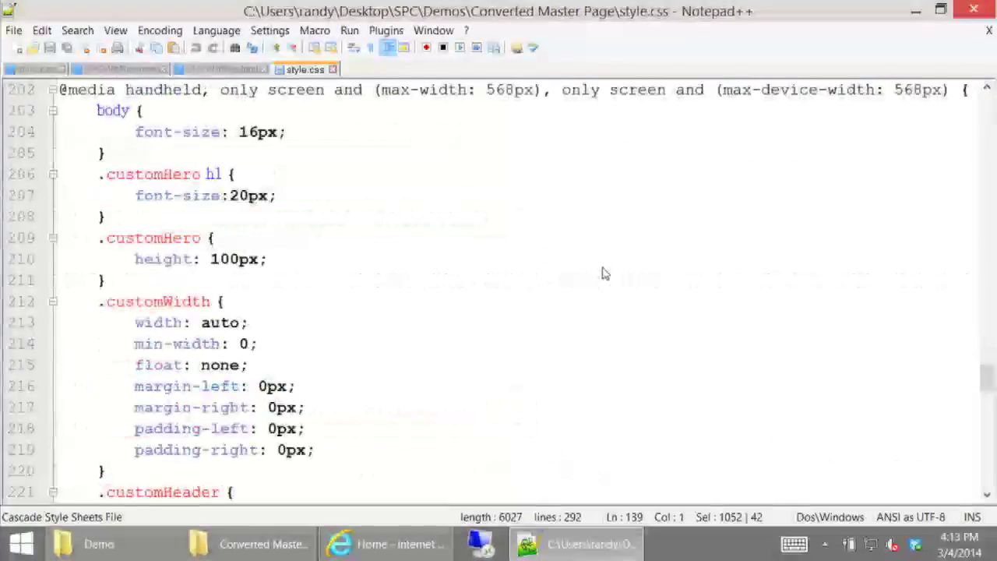
pyautogui.scroll(-15, 602, 268)
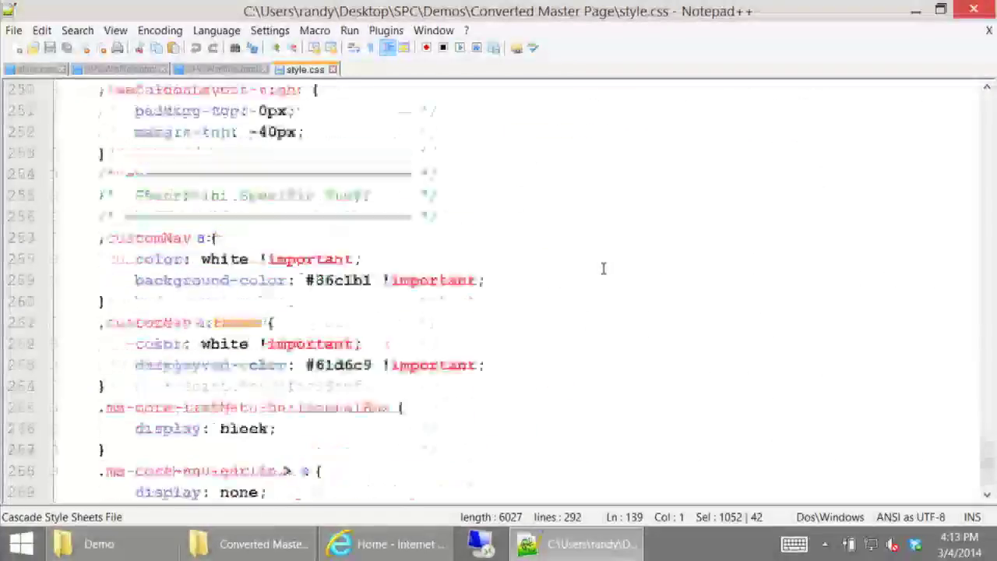
pyautogui.moveTo(98, 174); pyautogui.dragTo(578, 519)
pyautogui.moveTo(569, 484); pyautogui.dragTo(568, 464)
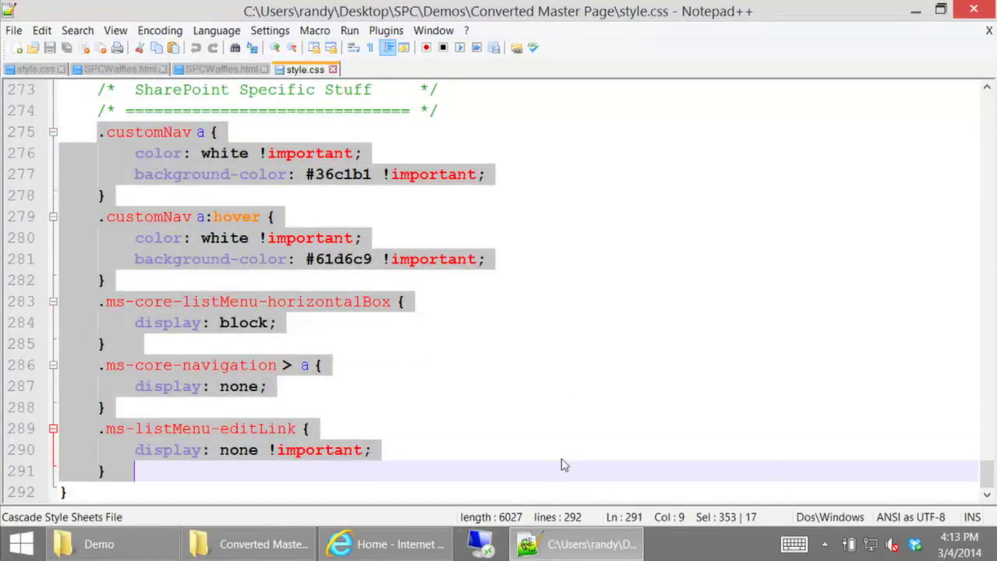
# Switch to the browser's Home page and resize its window to about four-fifths of the screen width
pyautogui.click(385, 543)
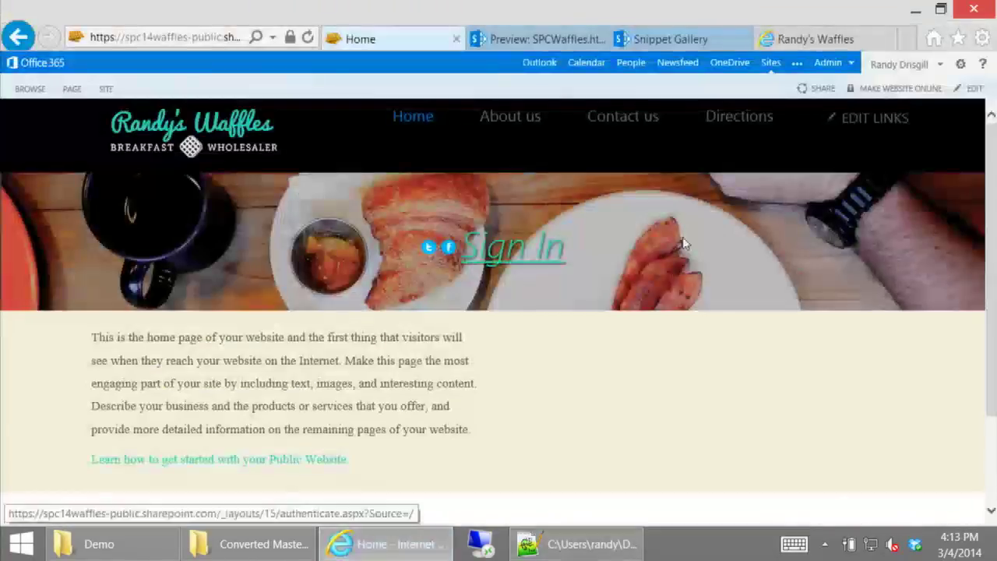
pyautogui.press('super+Left')
pyautogui.moveTo(510, 209); pyautogui.dragTo(808, 122)
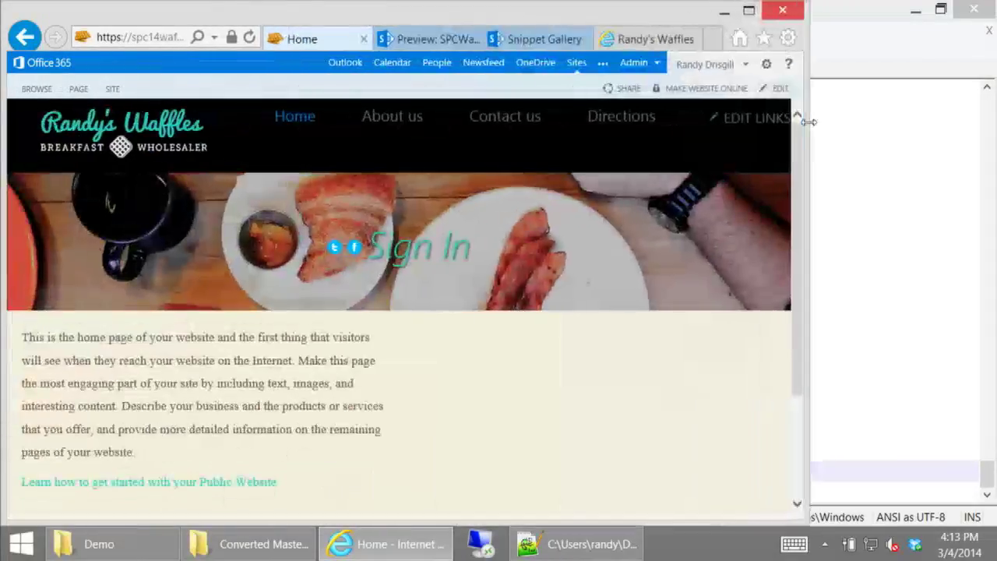
# Open the style.css file from the site's masterpage Demo folder in Notepad++
pyautogui.click(86, 544)
pyautogui.click(440, 311)
pyautogui.doubleClick(411, 209)
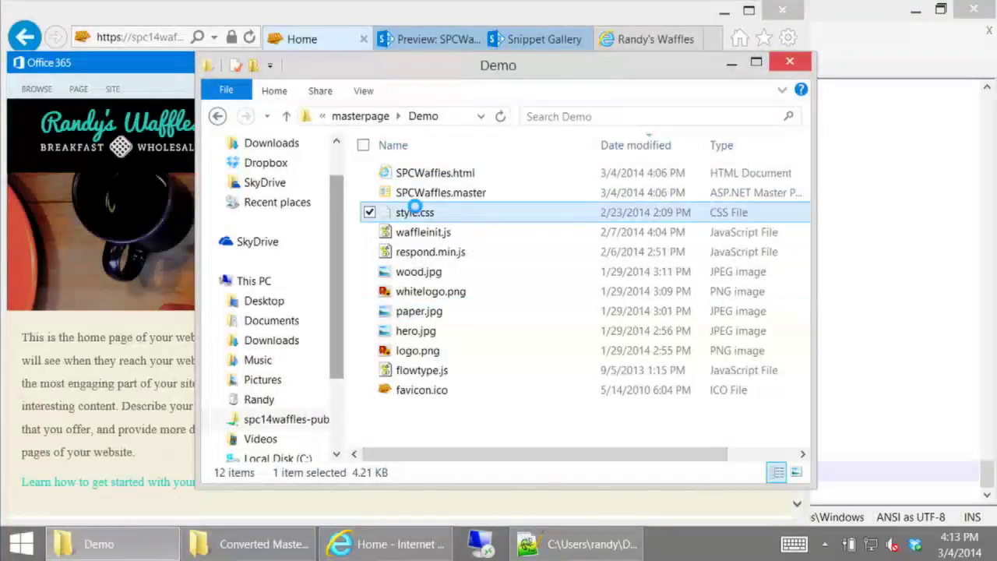
pyautogui.rightClick(415, 211)
pyautogui.click(238, 236)
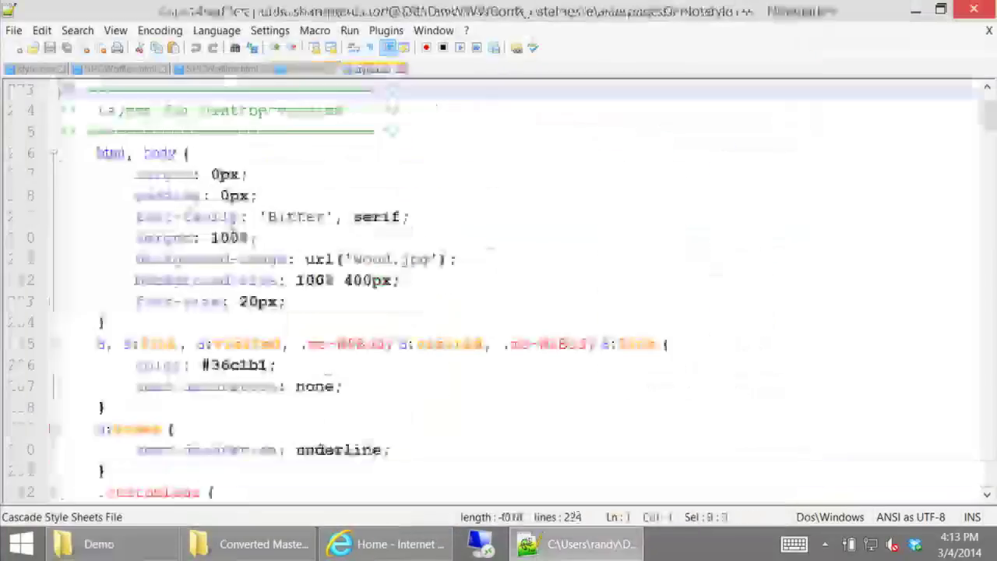
# Replace all of the Demo folder's style.css with the Converted Master Page style.css contents, save it, and return to the browser
pyautogui.click(305, 70)
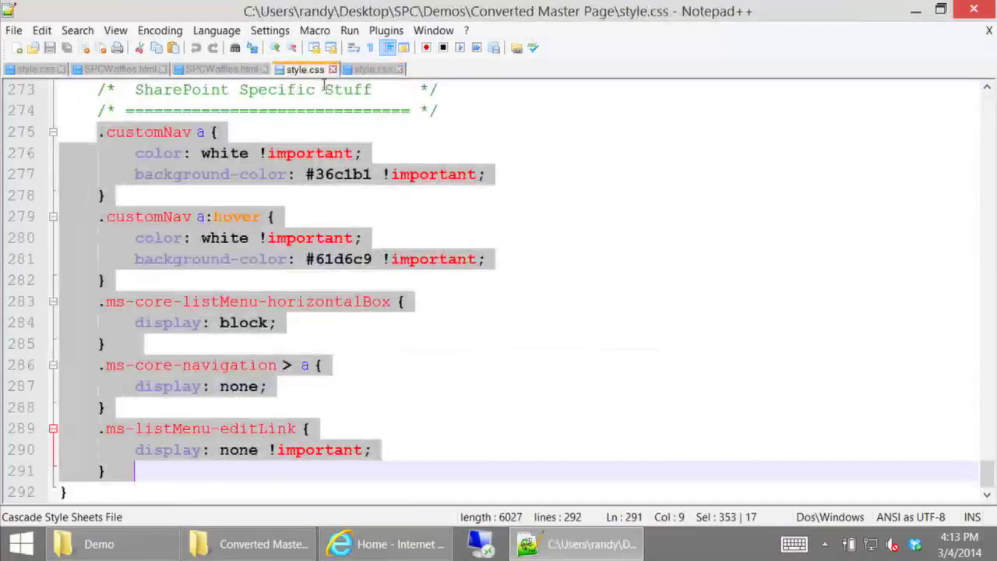
pyautogui.hotkey('ctrl', 'a')
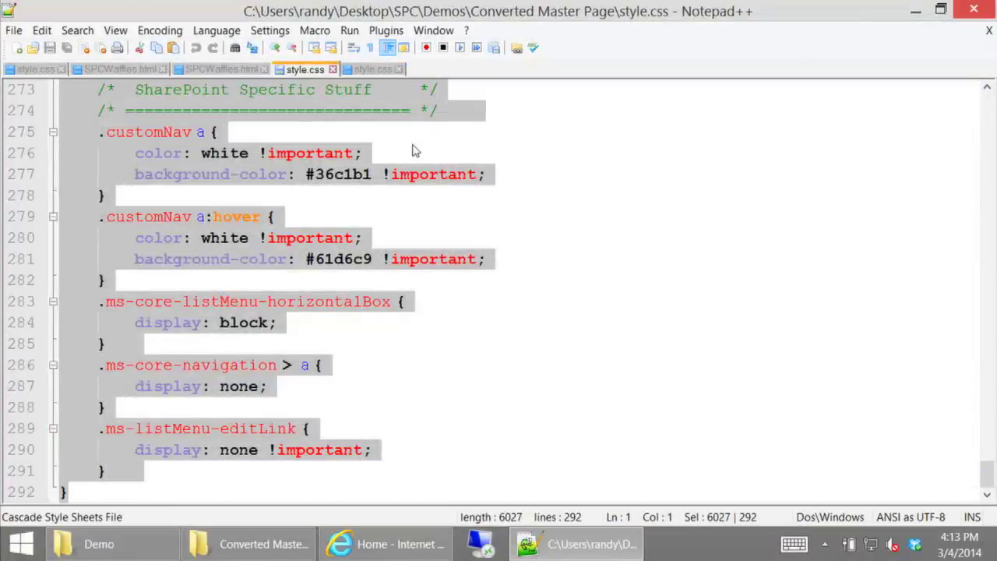
pyautogui.click(365, 72)
pyautogui.hotkey('ctrl', 'a')
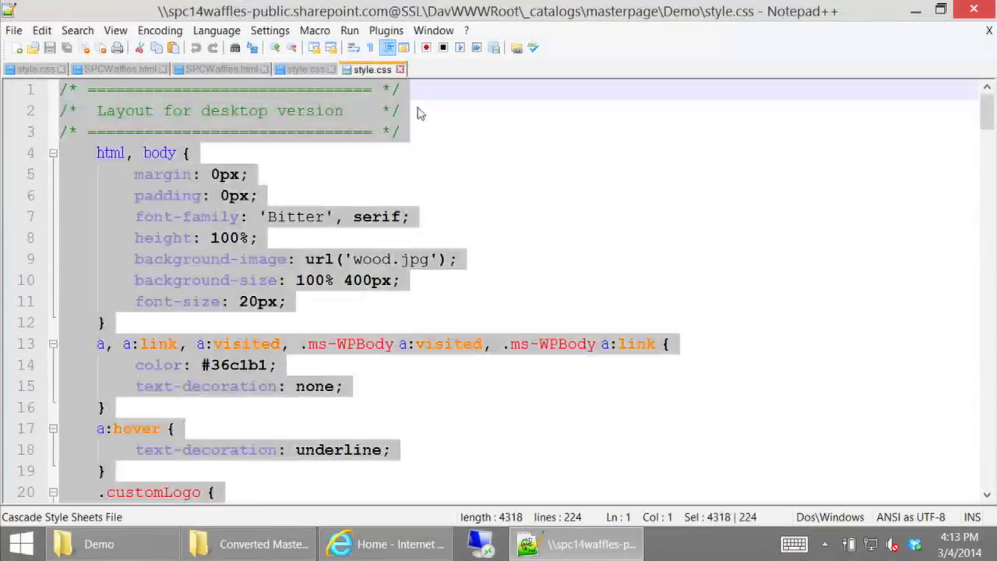
pyautogui.hotkey('ctrl', 'v')
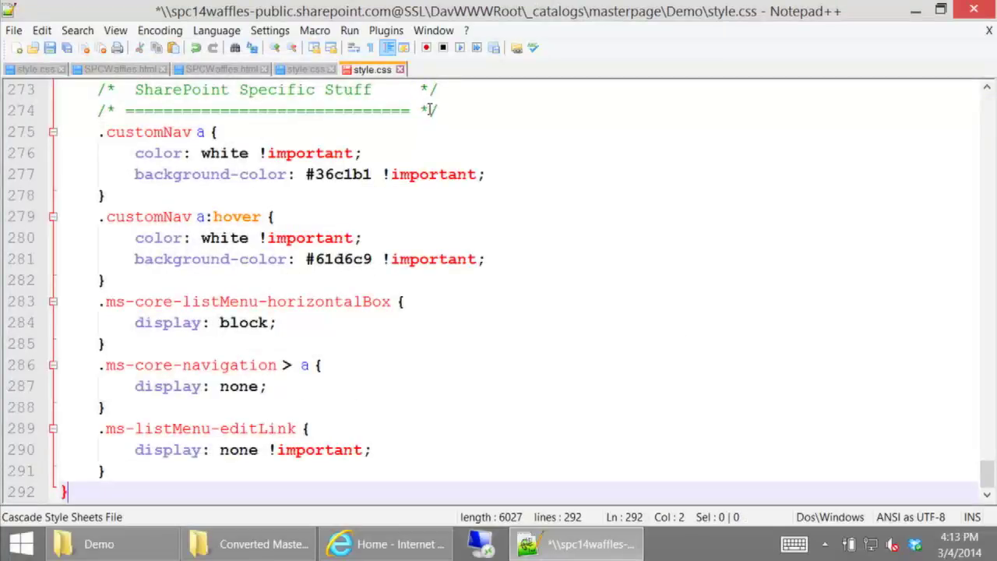
pyautogui.hotkey('ctrl', 's')
pyautogui.click(389, 543)
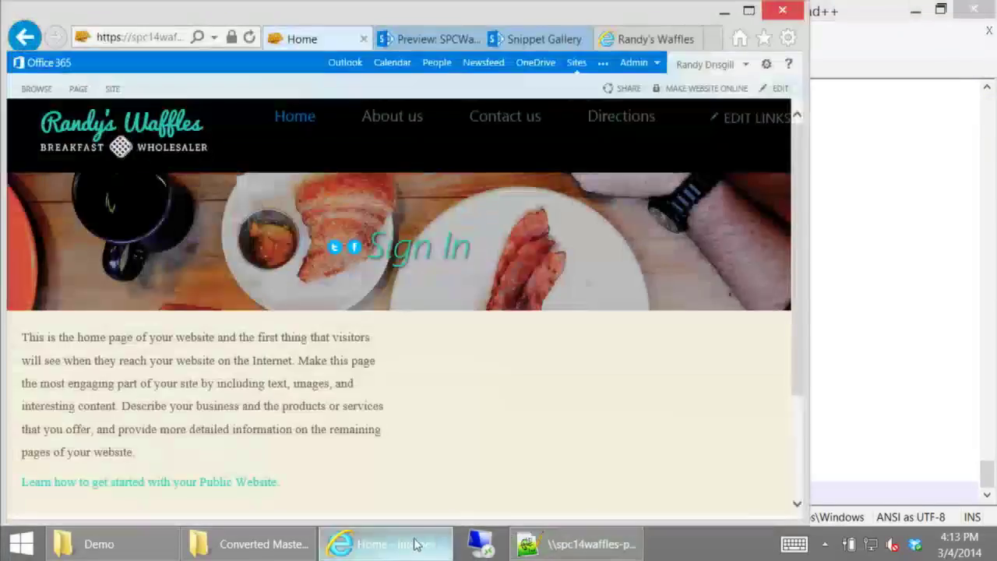
# Reload the Home page to apply the new style sheet and look it over down to the footer
pyautogui.press('F5')
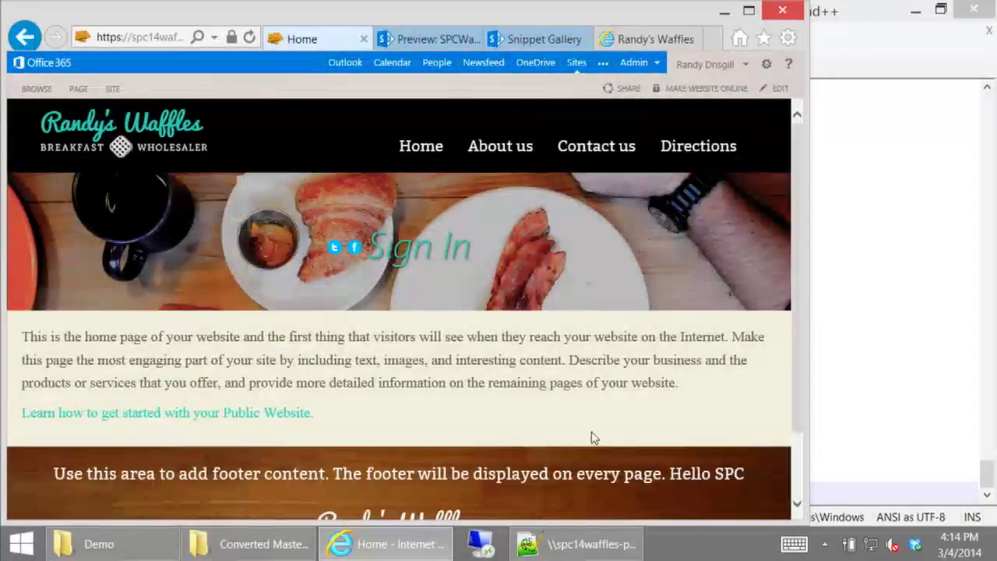
pyautogui.scroll(-2, 600, 452)
pyautogui.scroll(2, 459, 416)
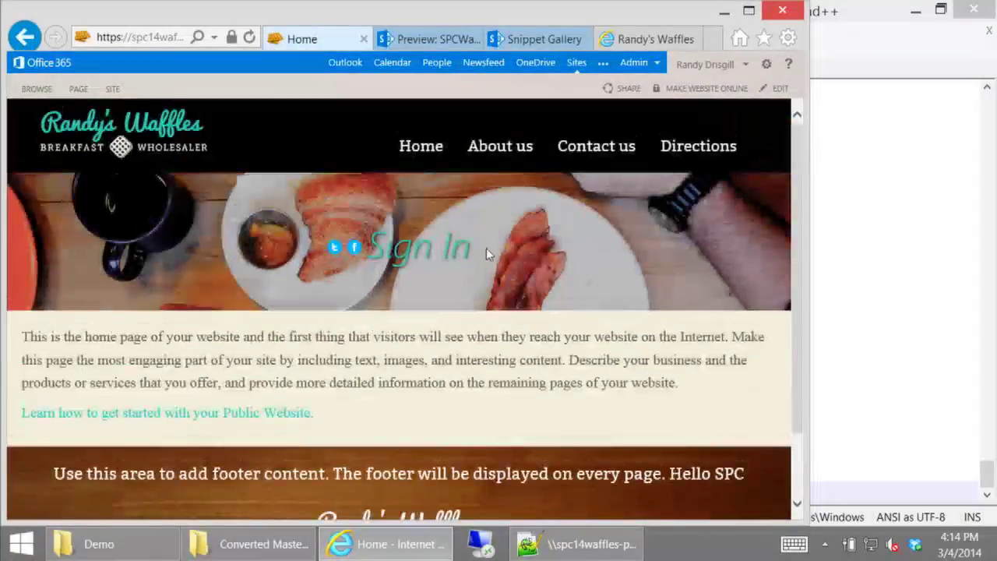
# Open the site elements for editing and replace the header's social icons and Sign In text with "Randys Waffles"
pyautogui.click(112, 88)
pyautogui.click(178, 140)
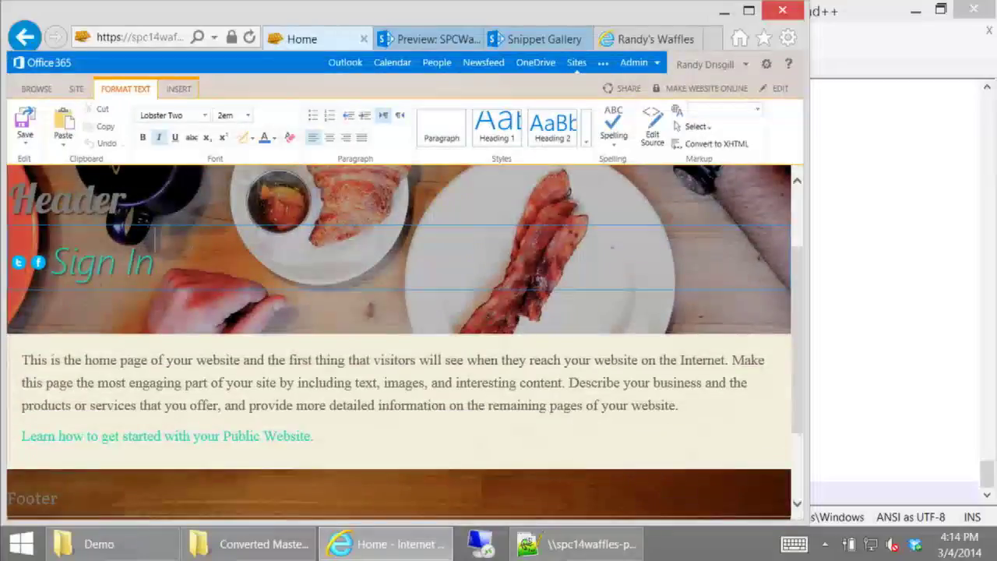
pyautogui.click(212, 269)
pyautogui.write('Rad')
pyautogui.press('BackSpace')
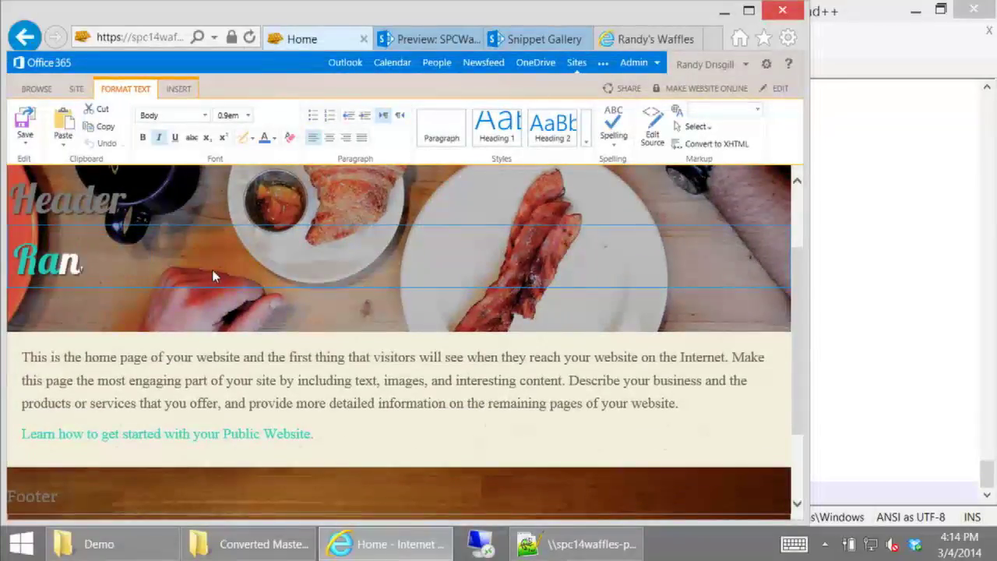
pyautogui.write('ndys Waffles')
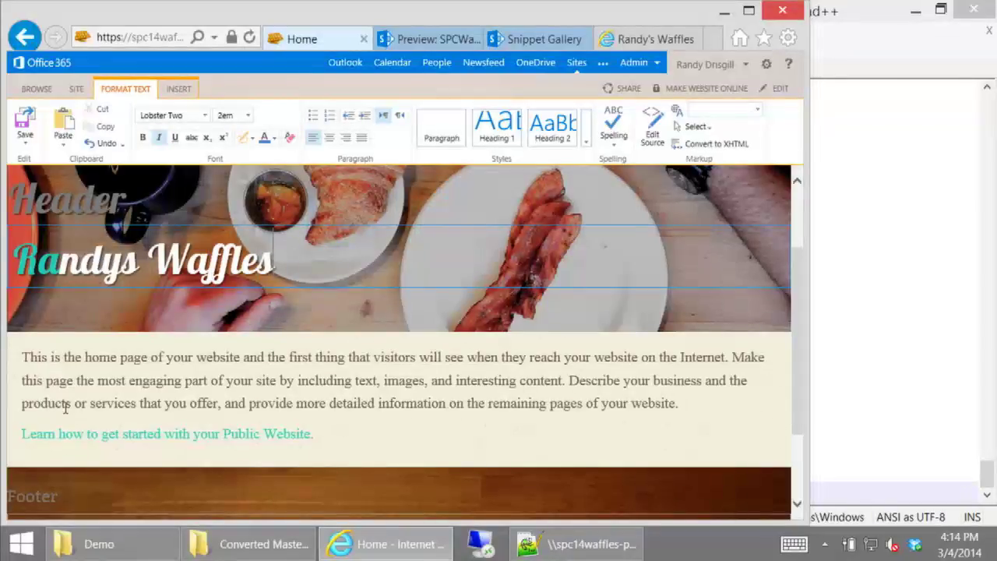
# Replace the footer placeholder text with "Randy Waffles" and save the site elements
pyautogui.scroll(-1, 251, 303)
pyautogui.scroll(-1, 251, 301)
pyautogui.moveTo(748, 419); pyautogui.dragTo(73, 398)
pyautogui.write('Randy')
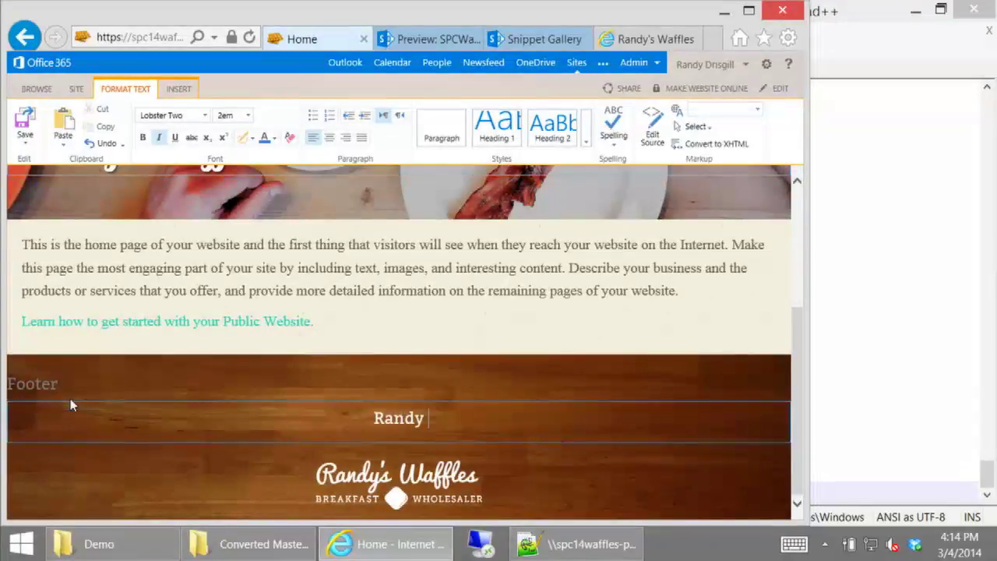
pyautogui.write(' Waffles')
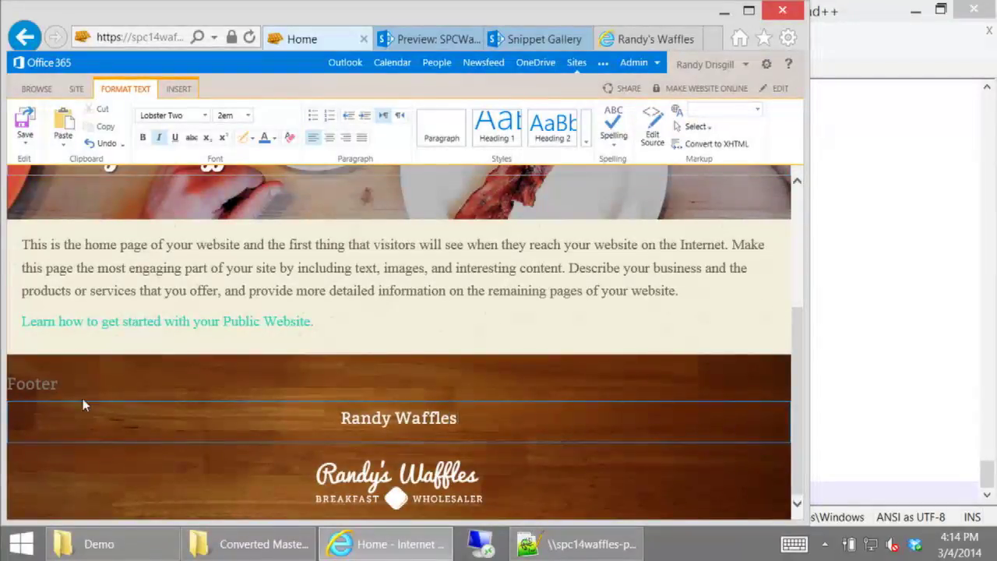
pyautogui.scroll(2, 500, 403)
pyautogui.click(19, 123)
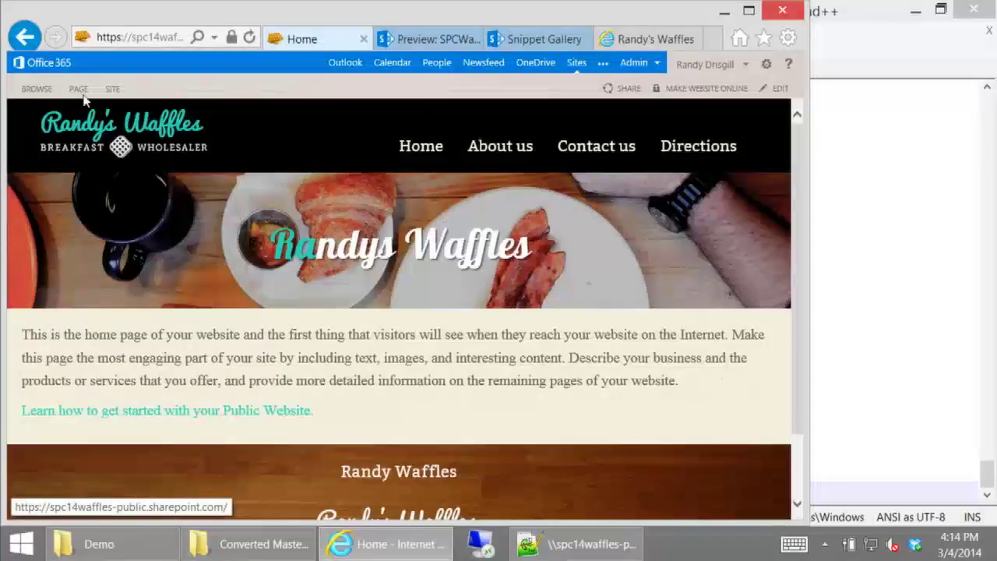
# Reopen the site elements for editing and open the HTML source of the header text
pyautogui.click(111, 90)
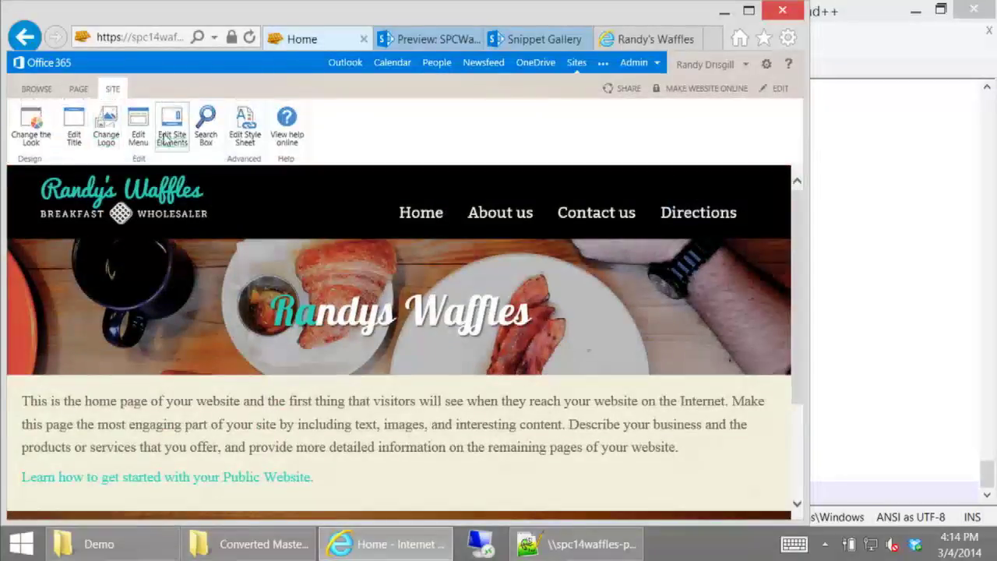
pyautogui.click(143, 140)
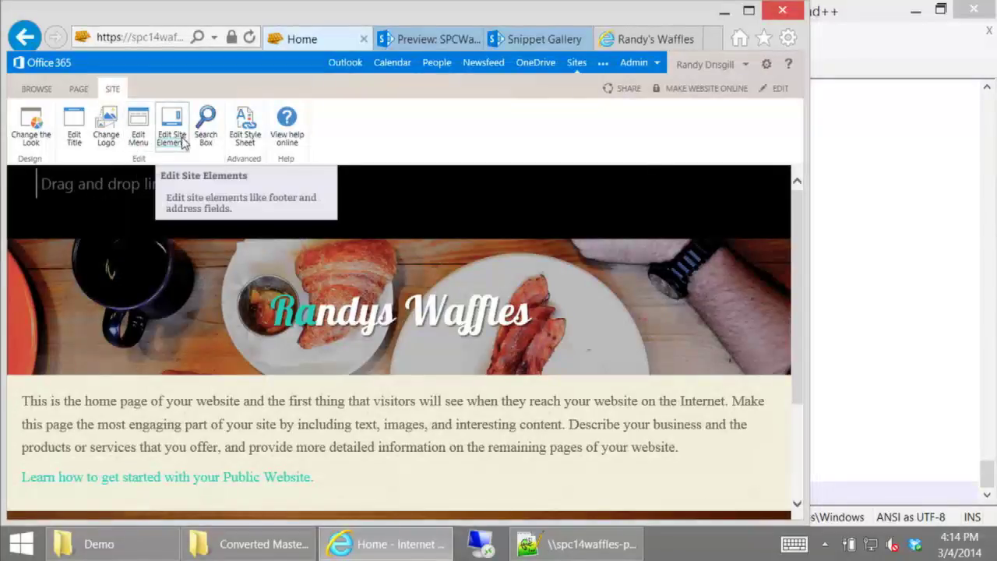
pyautogui.click(171, 137)
pyautogui.click(418, 273)
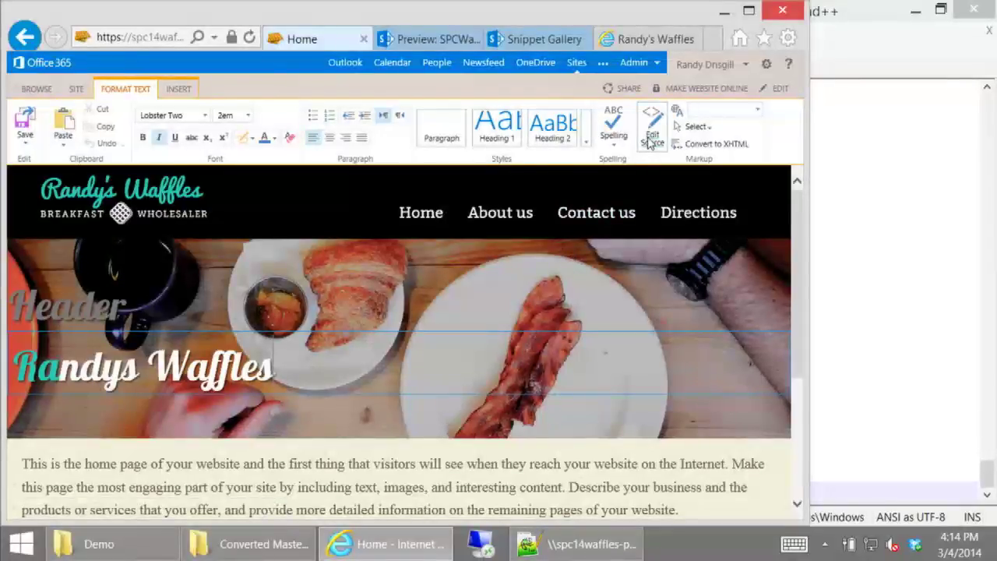
pyautogui.click(652, 125)
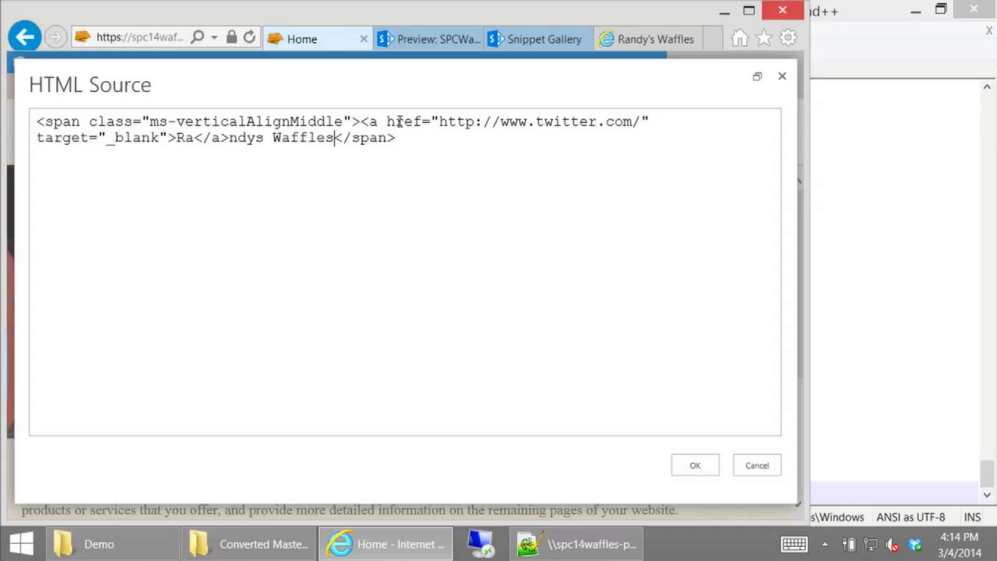
# Delete the Twitter link's opening and closing tags and the opening ms-verticalAlignMiddle span tag from the header source
pyautogui.moveTo(362, 122); pyautogui.dragTo(179, 142)
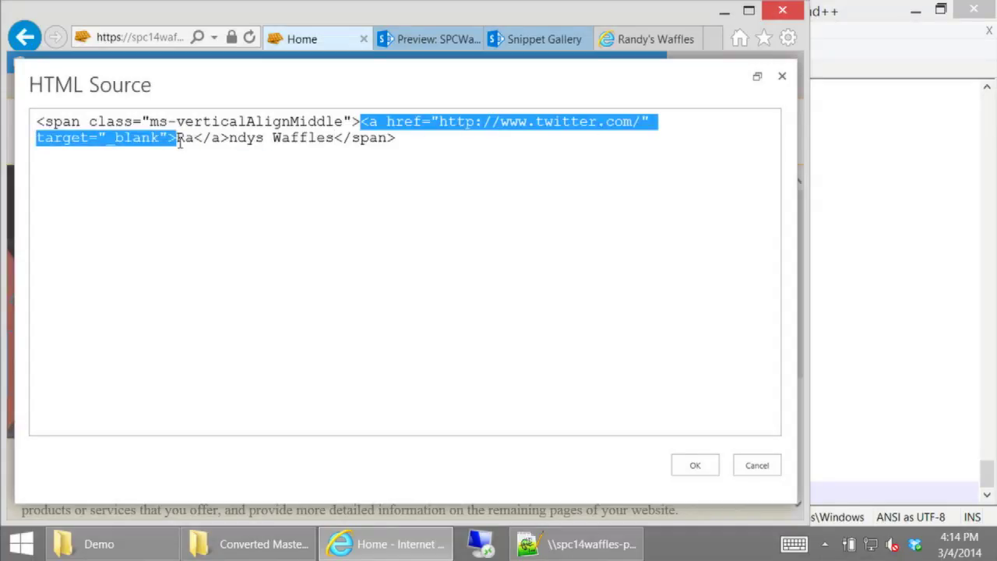
pyautogui.press('Delete')
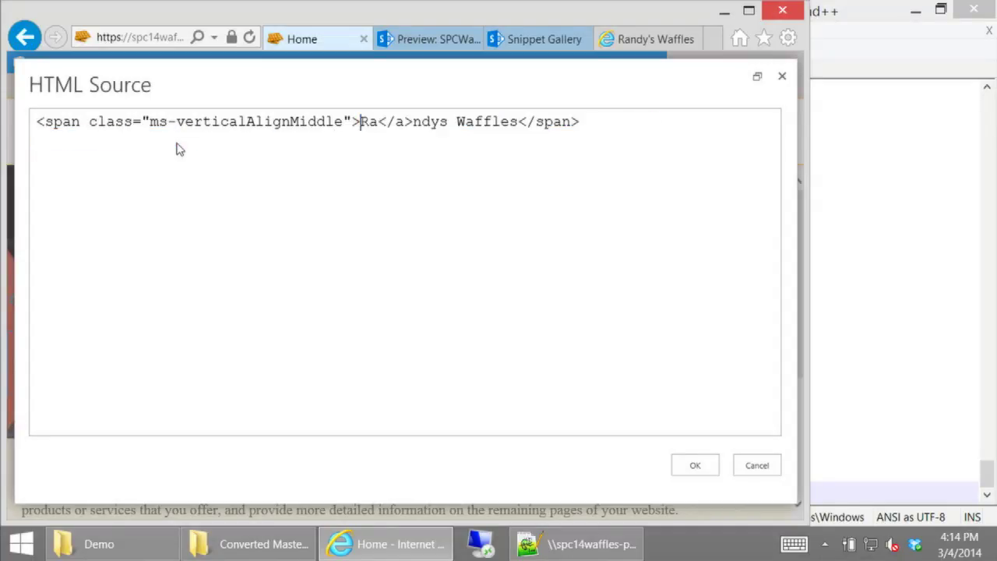
pyautogui.moveTo(357, 122); pyautogui.dragTo(26, 127)
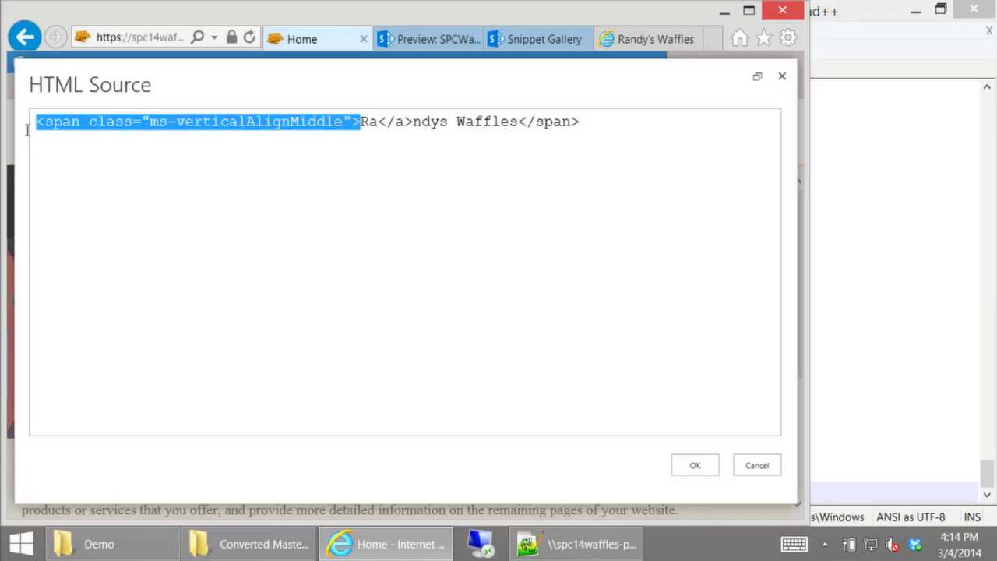
pyautogui.press('Delete')
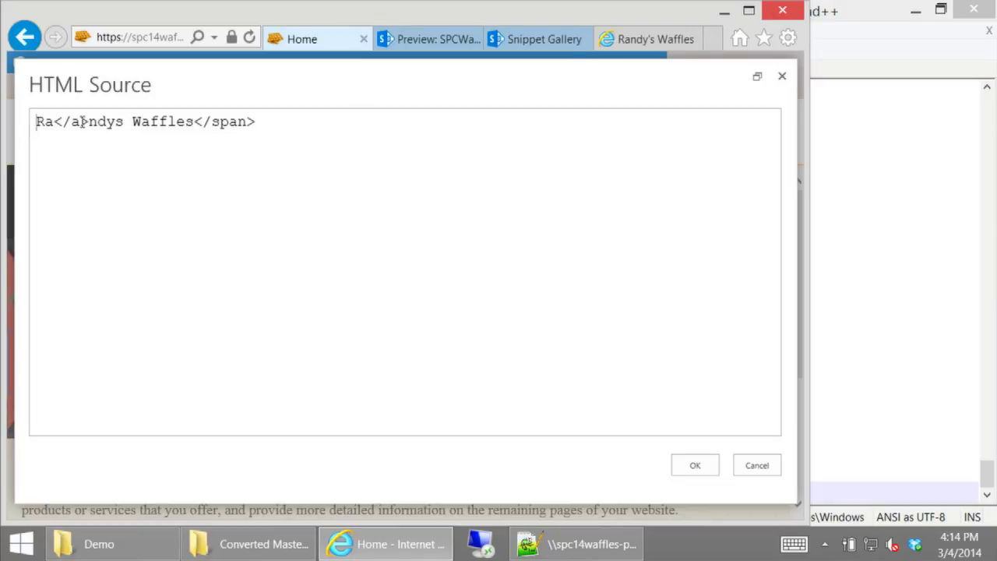
pyautogui.press('BackSpace')
pyautogui.press('BackSpace')
pyautogui.press('BackSpace')
pyautogui.press('BackSpace')
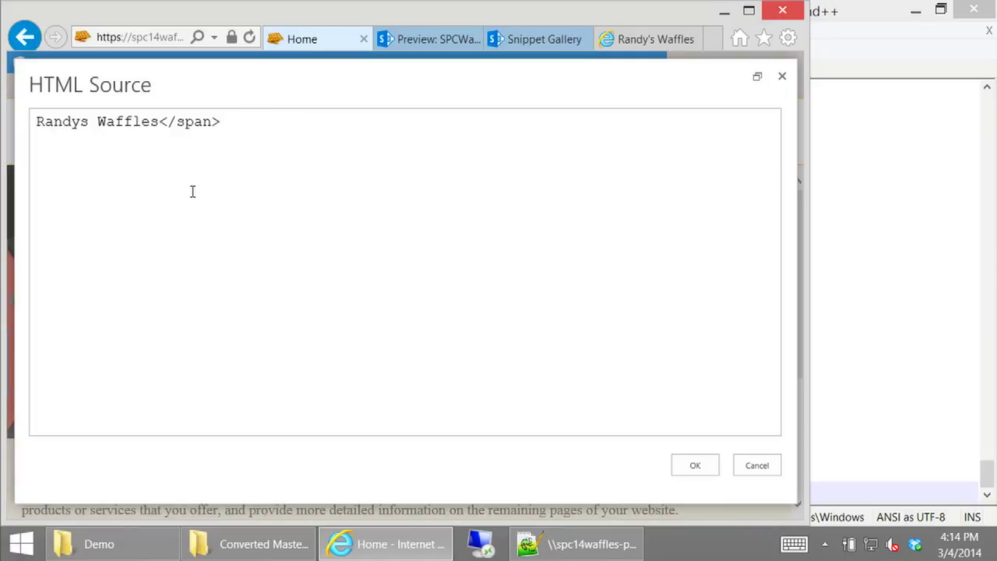
# Remove the leftover closing span tag after "Randys Waffles", apply the HTML source, and save the site elements
pyautogui.press('BackSpace')
pyautogui.press('BackSpace')
pyautogui.press('BackSpace')
pyautogui.press('BackSpace')
pyautogui.press('BackSpace')
pyautogui.press('BackSpace')
pyautogui.click(693, 465)
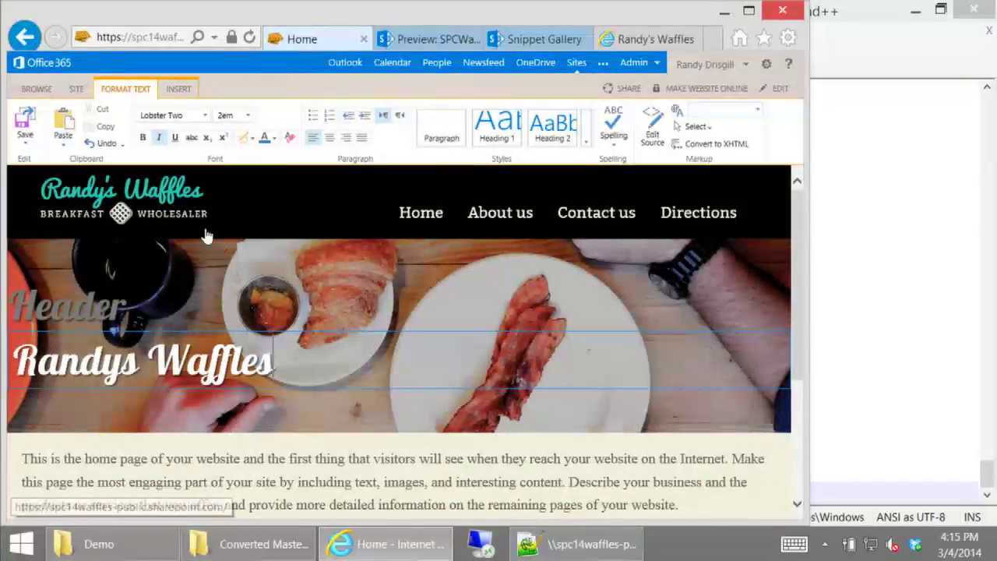
pyautogui.click(28, 117)
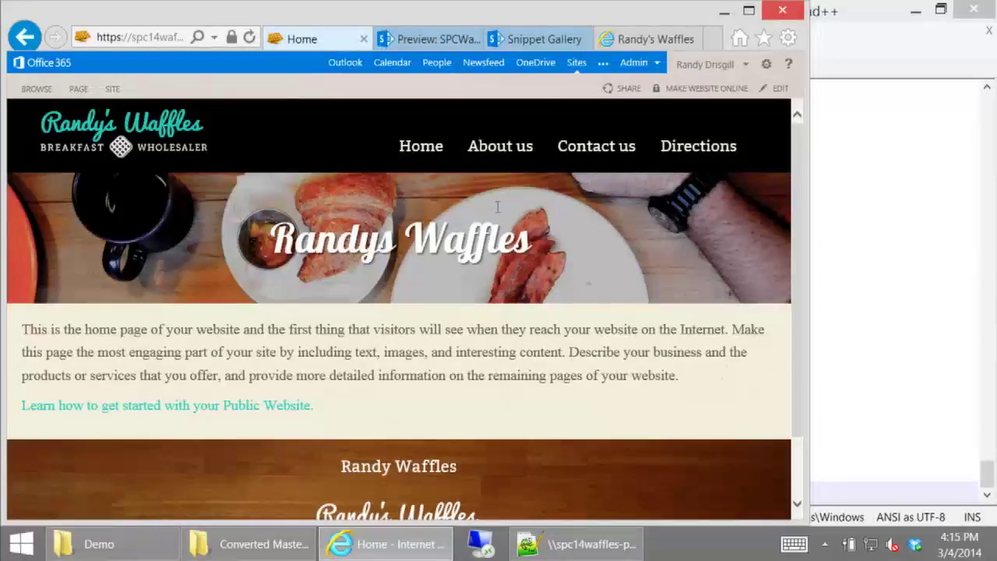
# Open the About us page and check its responsive layout by narrowing the browser window to phone width and widening it again
pyautogui.click(510, 152)
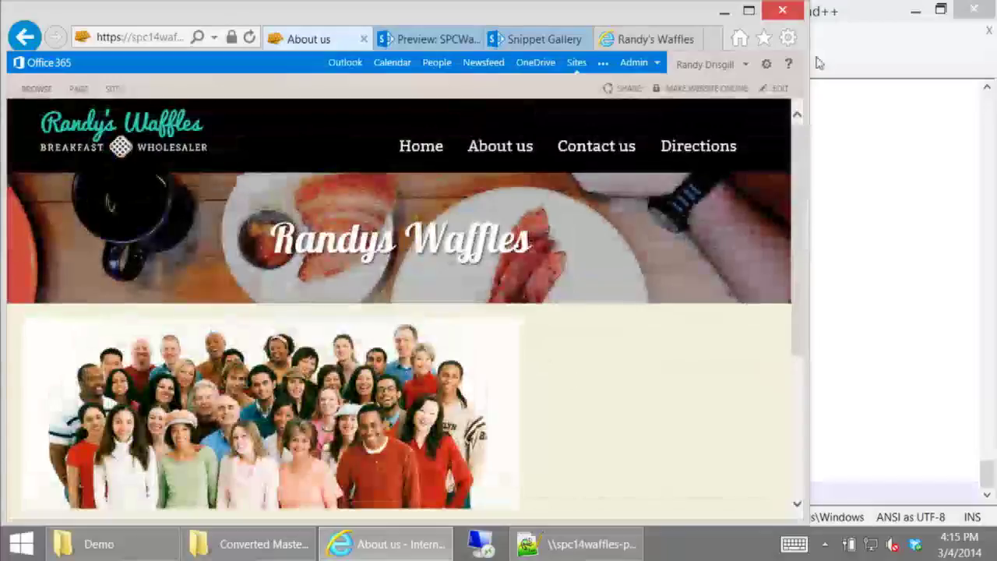
pyautogui.moveTo(810, 56); pyautogui.dragTo(225, 66)
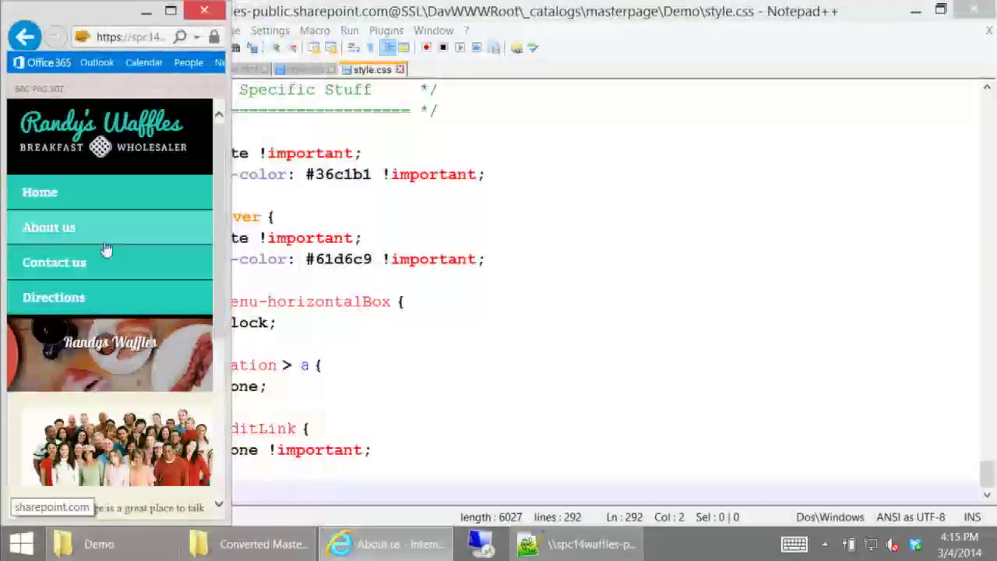
pyautogui.moveTo(226, 205); pyautogui.dragTo(895, 204)
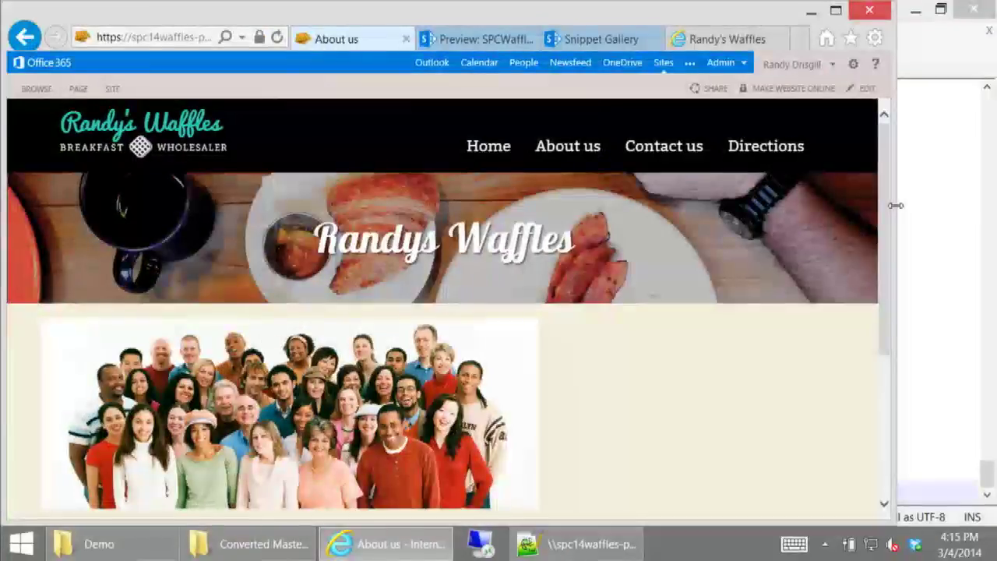